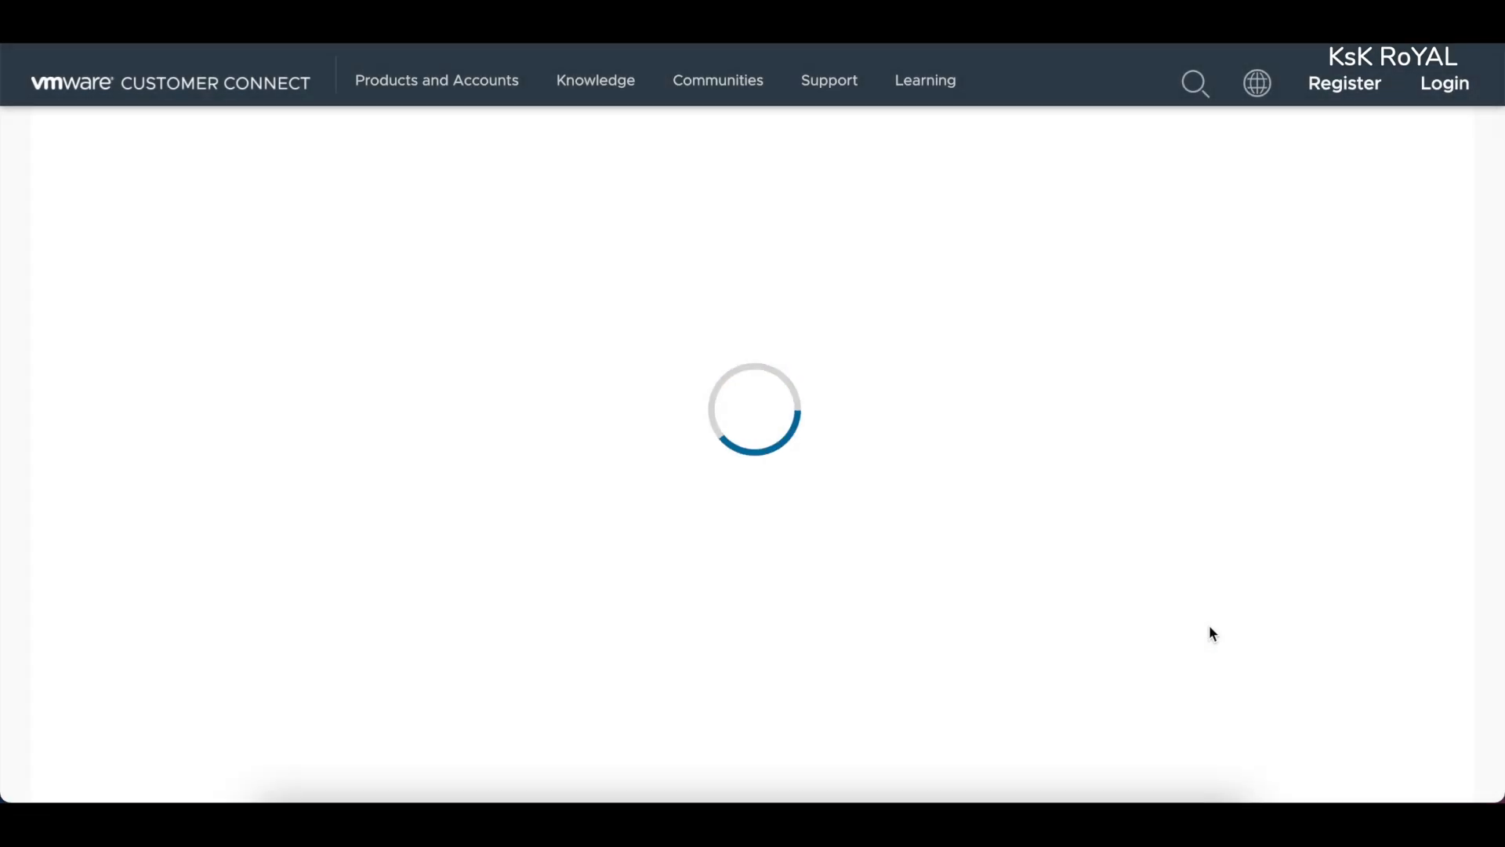
Step: Download VMware Workstation 16.1.2 Player for Windows 64-bit Operating Systems from the product downloads
scroll(861, 502, "down", 5)
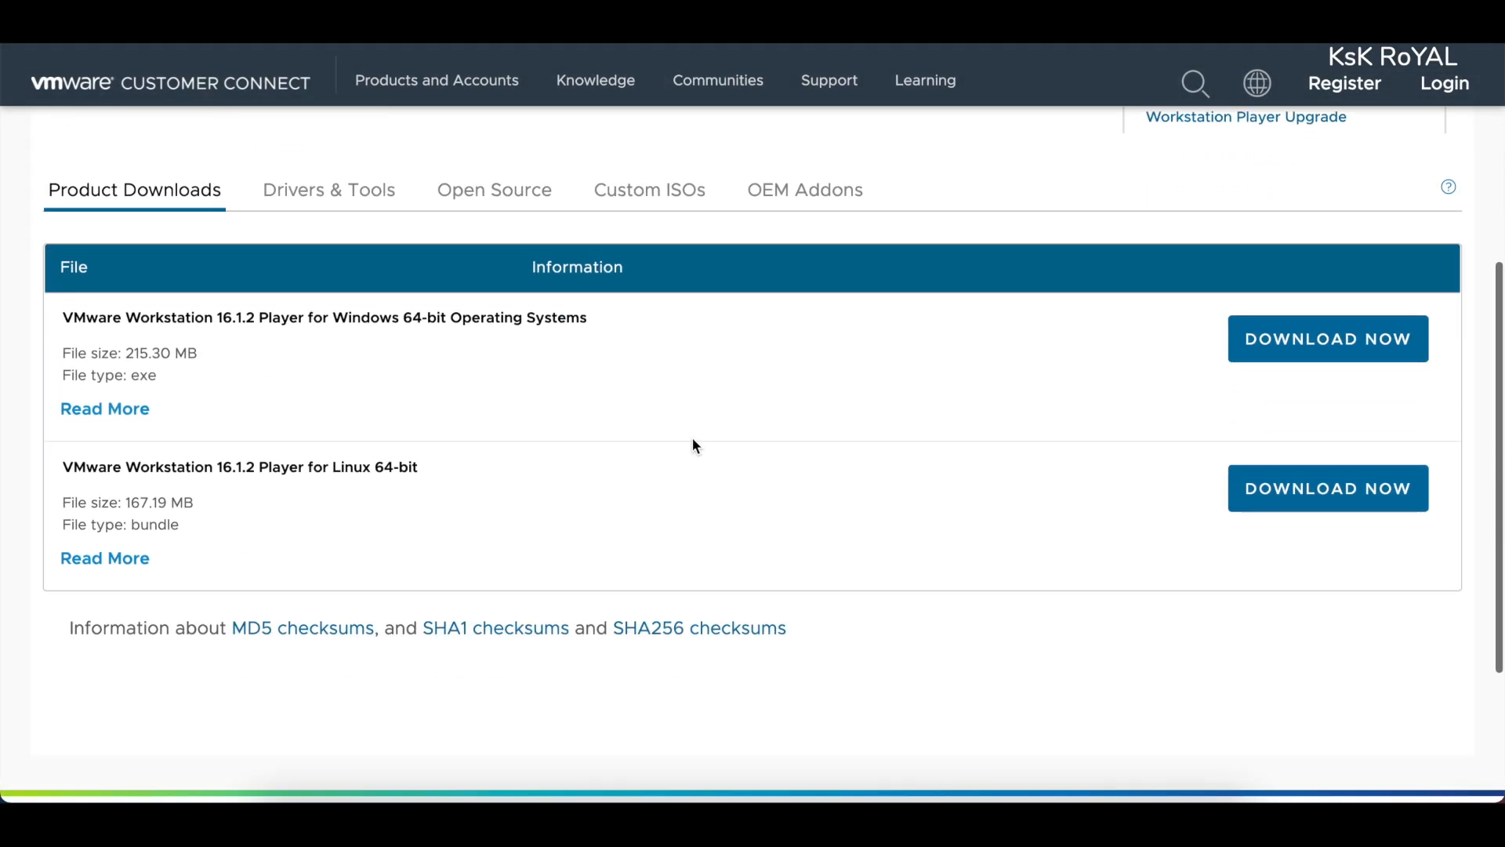
triple_click(284, 316)
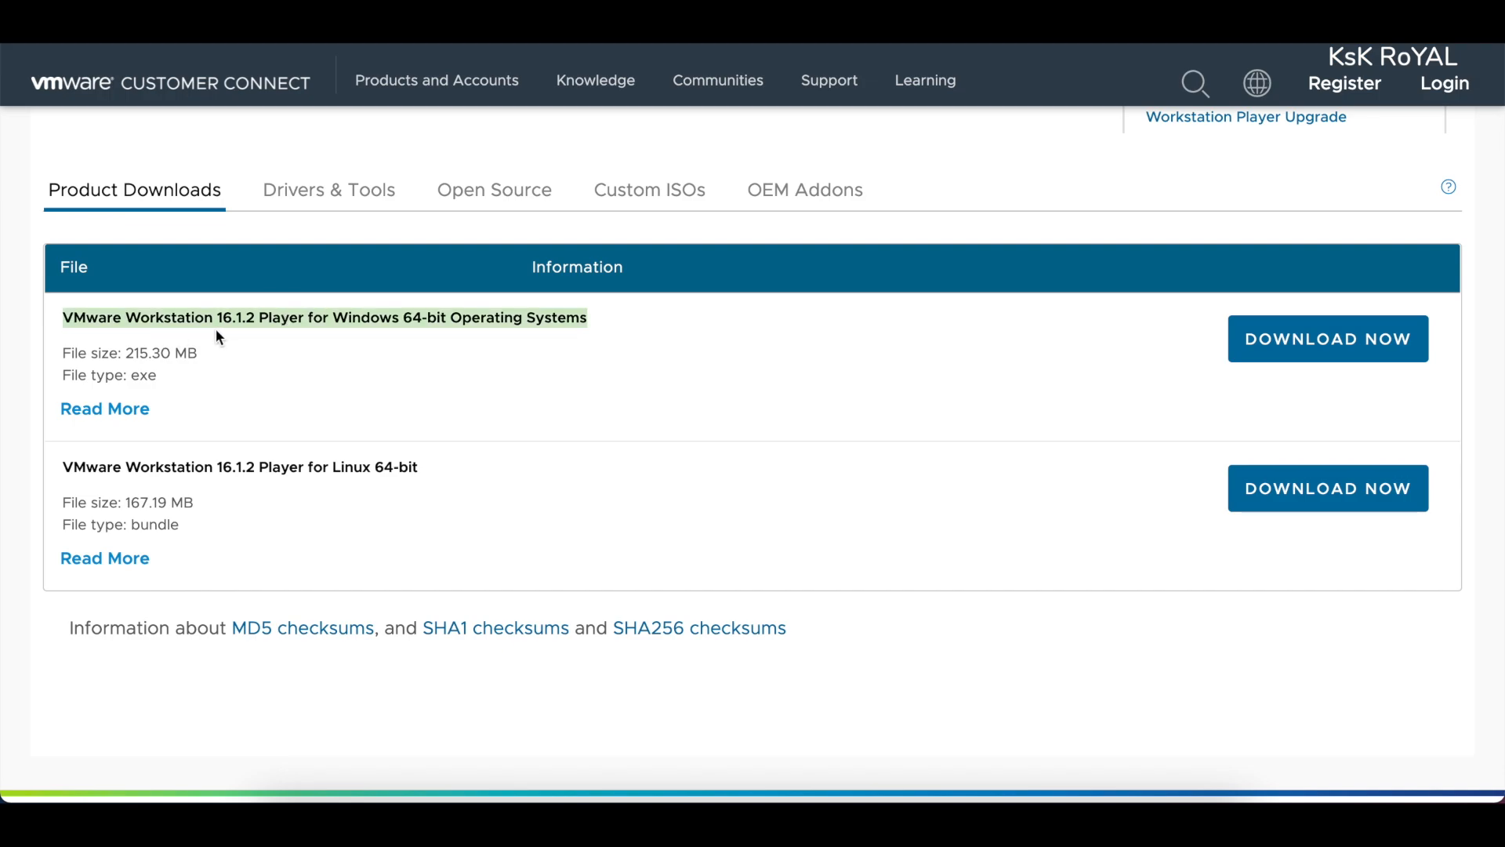
left_click(1319, 346)
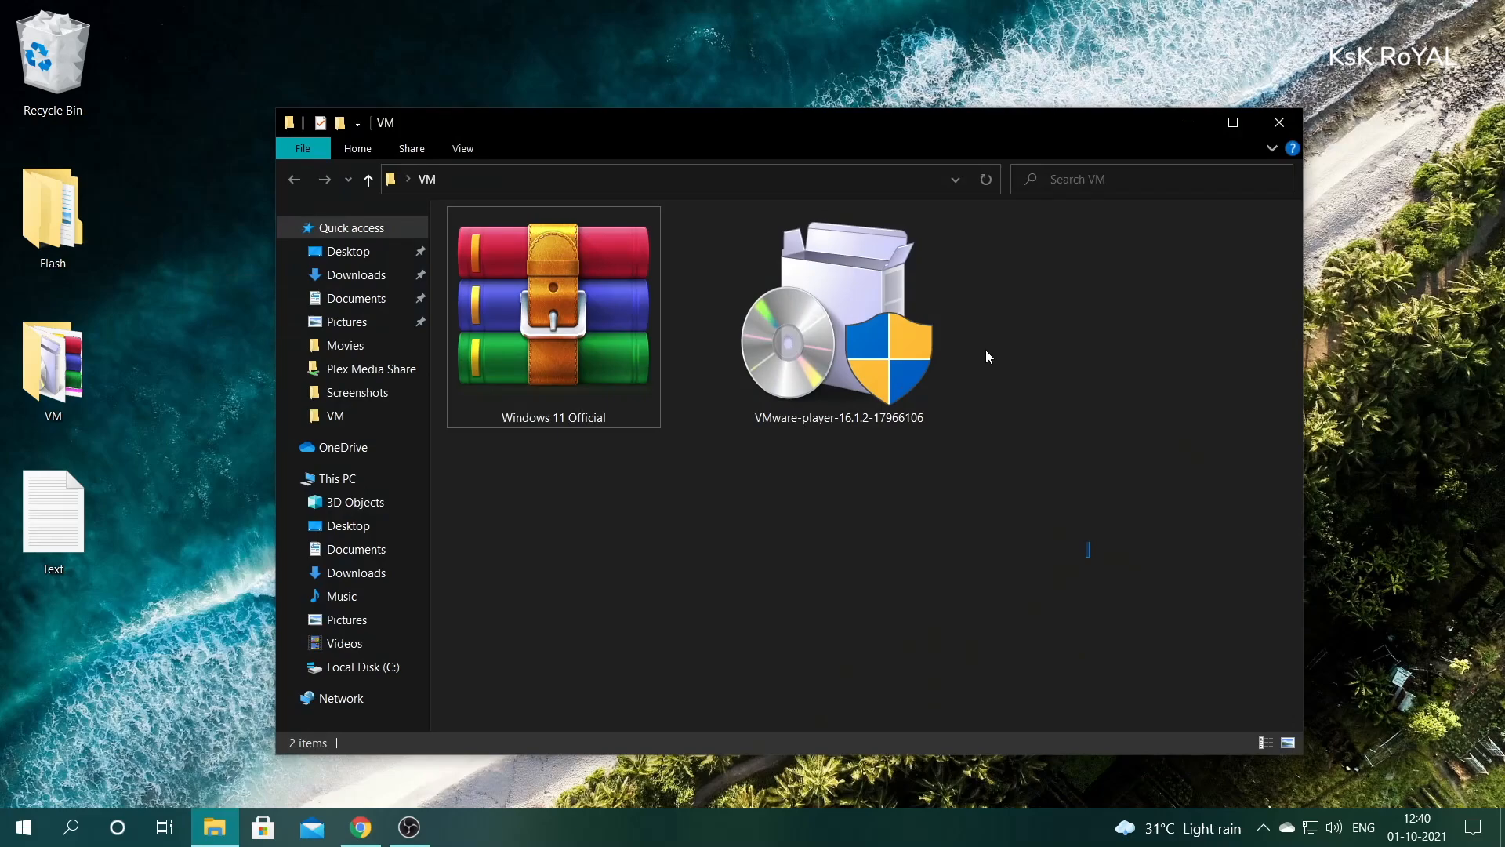
Step: Run the VMware-player-16.1.2-17966106 installer from the VM folder as administrator and minimize the folder window
left_click_drag(1090, 557, 437, 139)
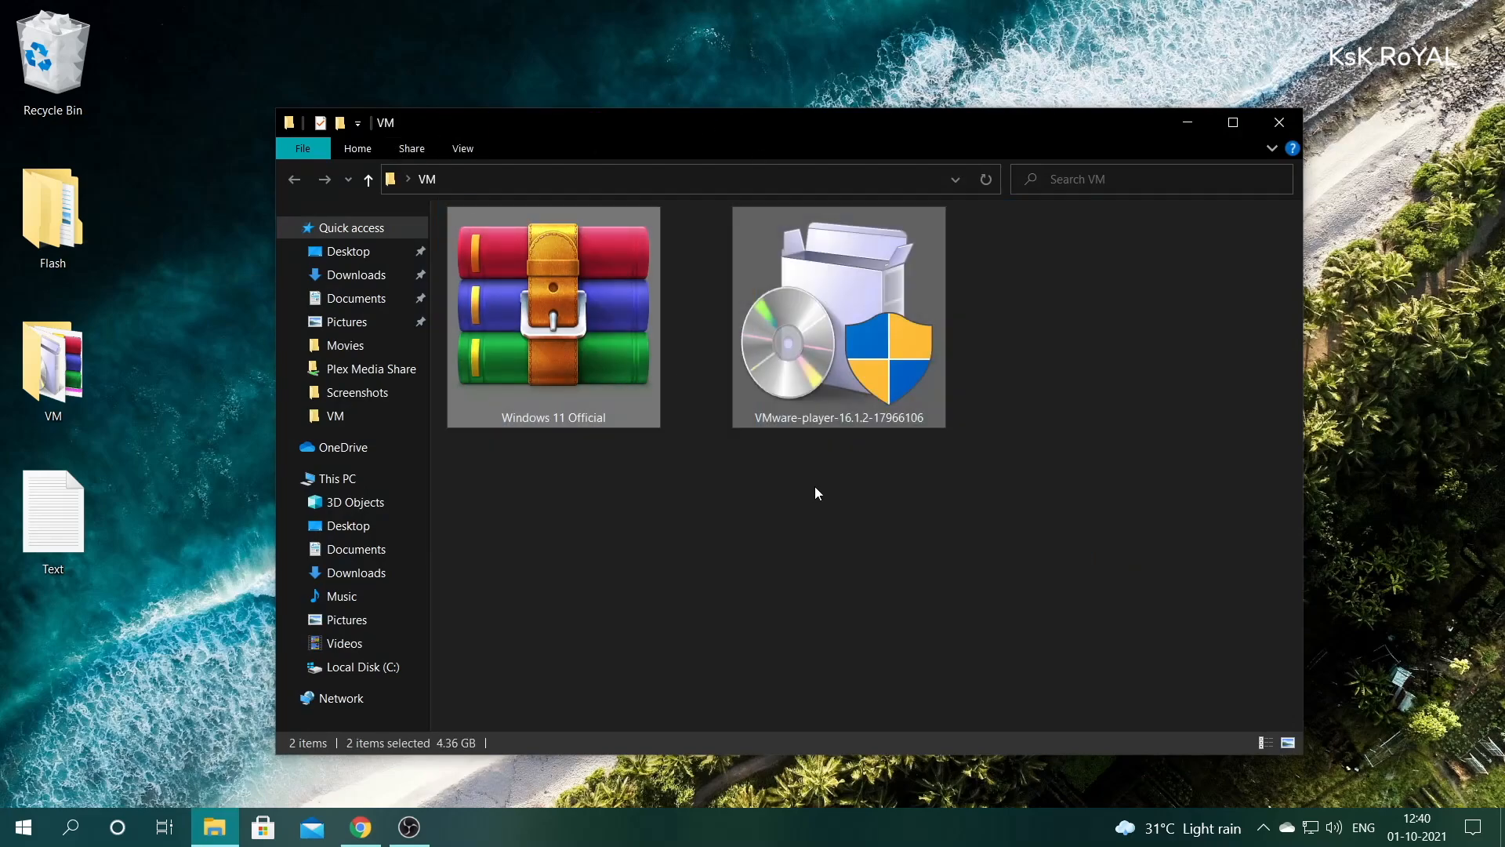
left_click(905, 312)
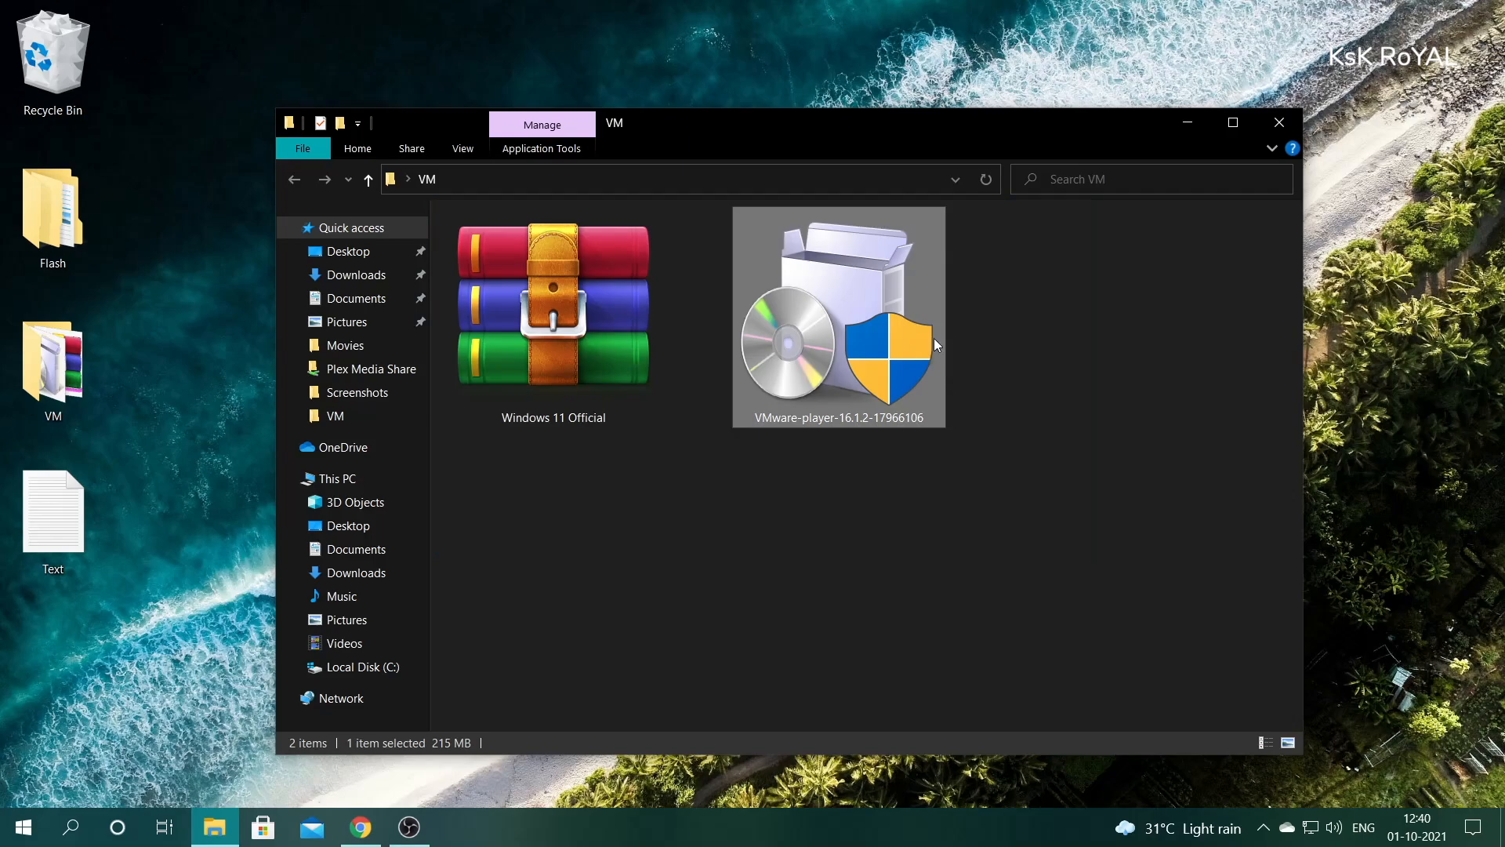
right_click(914, 246)
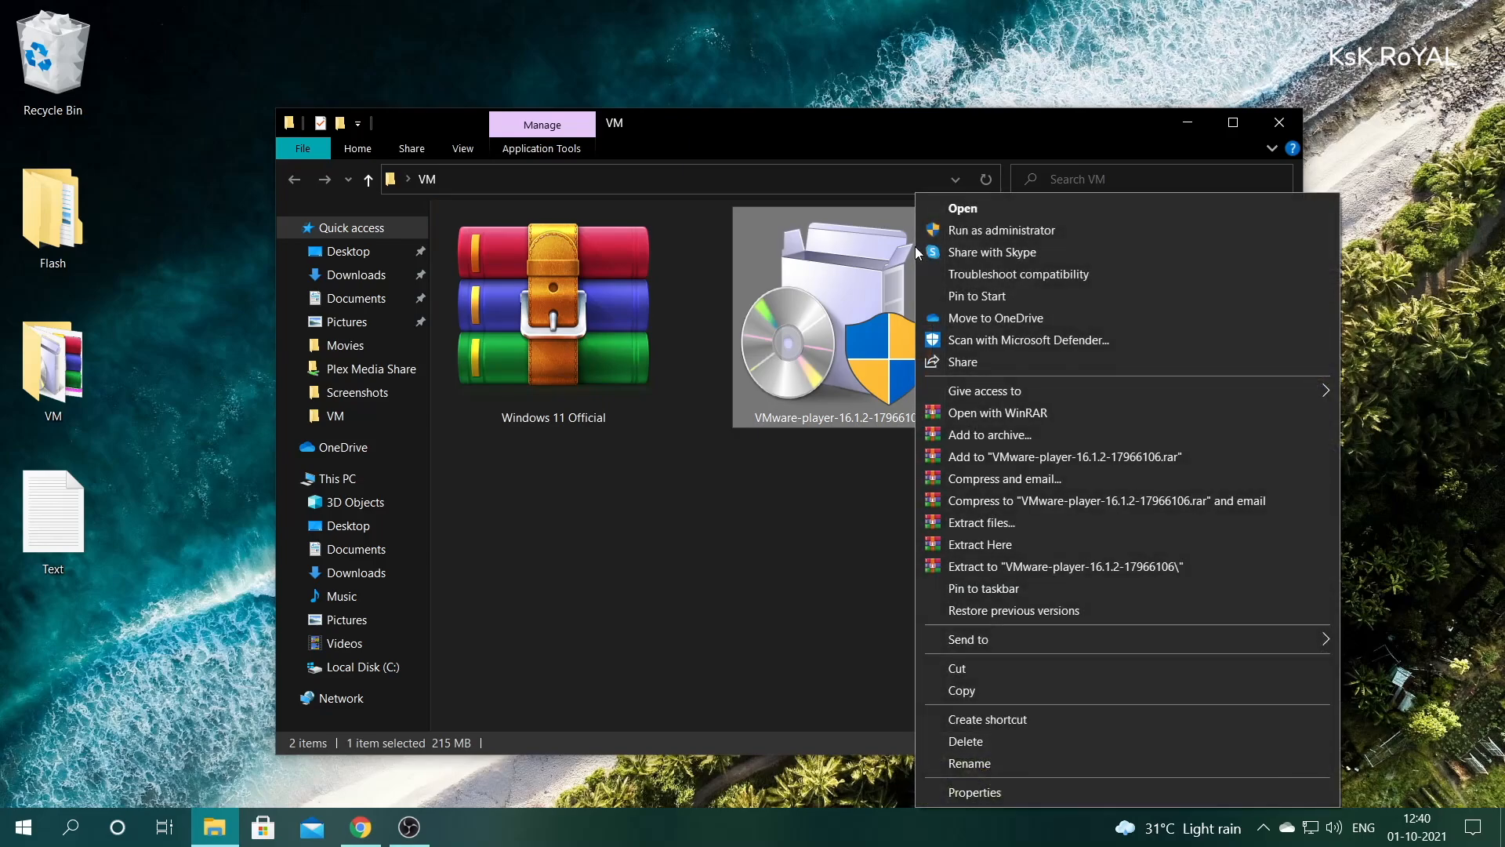
left_click(1011, 229)
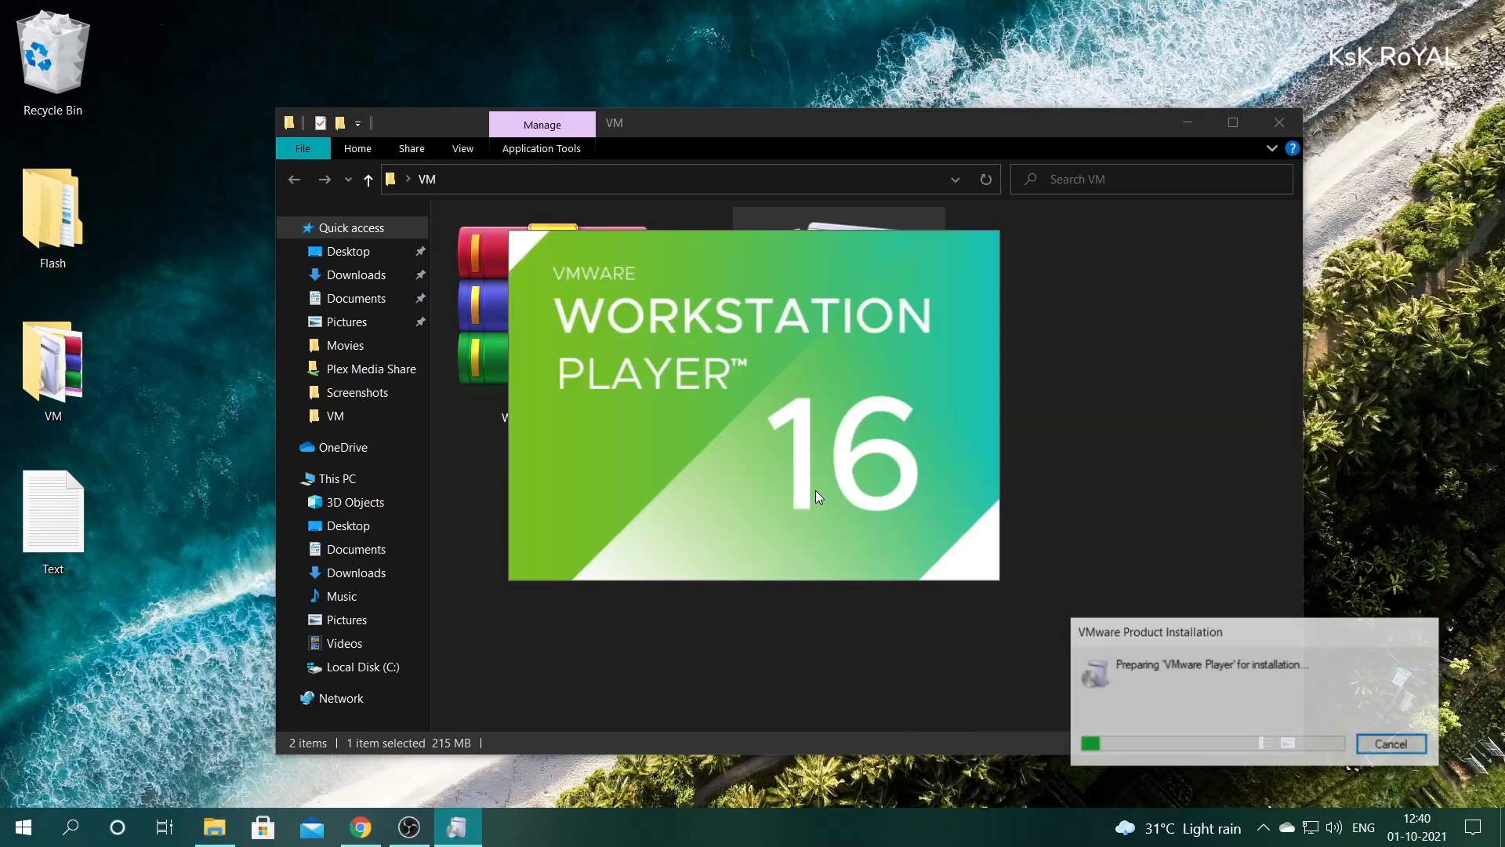
left_click(1182, 122)
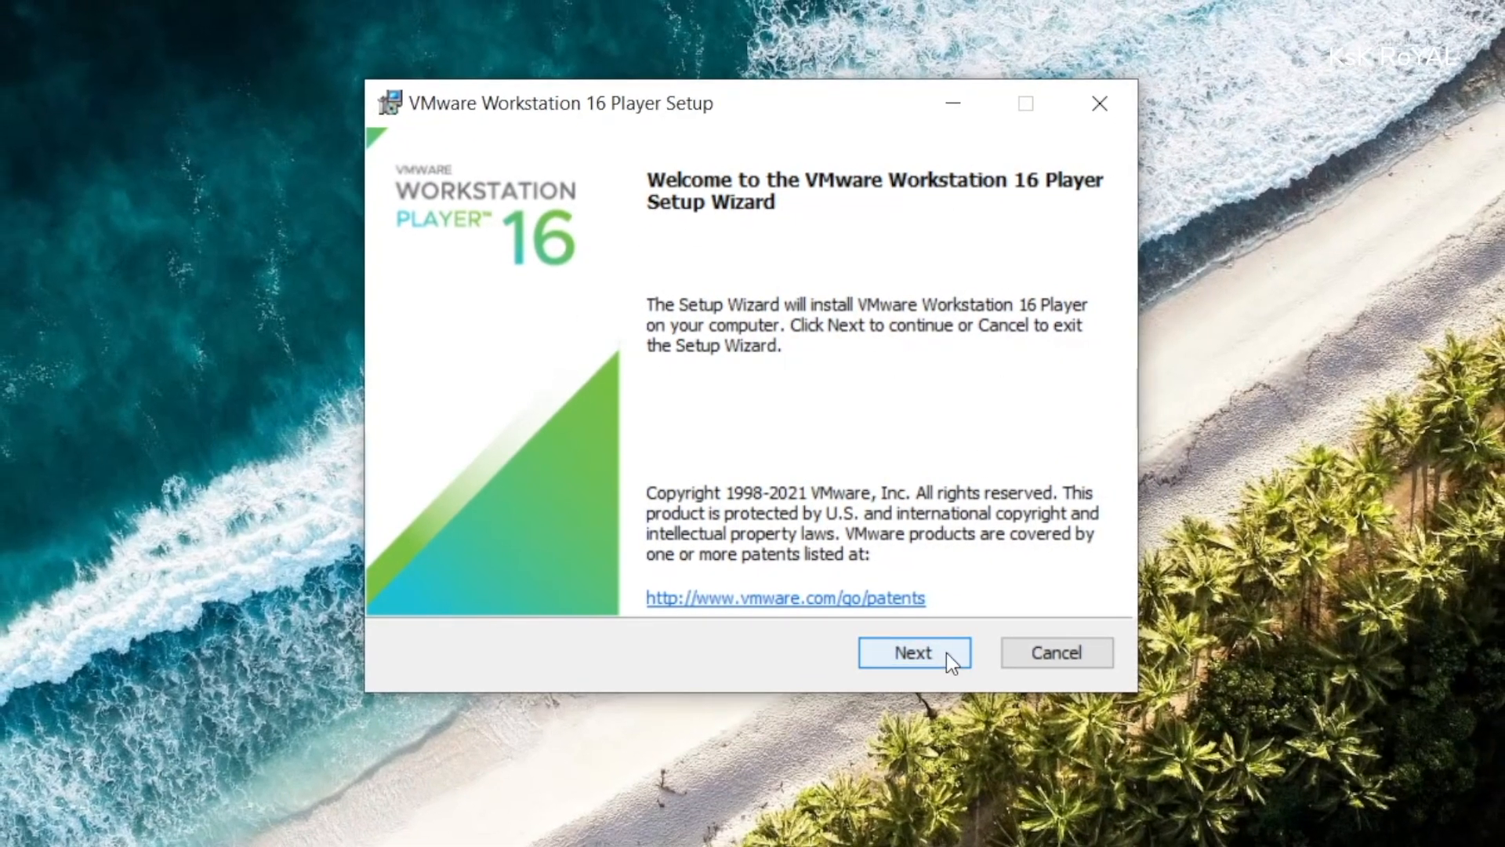
Step: Accept the license agreement in the setup wizard and keep the default installation folder and features
left_click(946, 652)
left_click(698, 586)
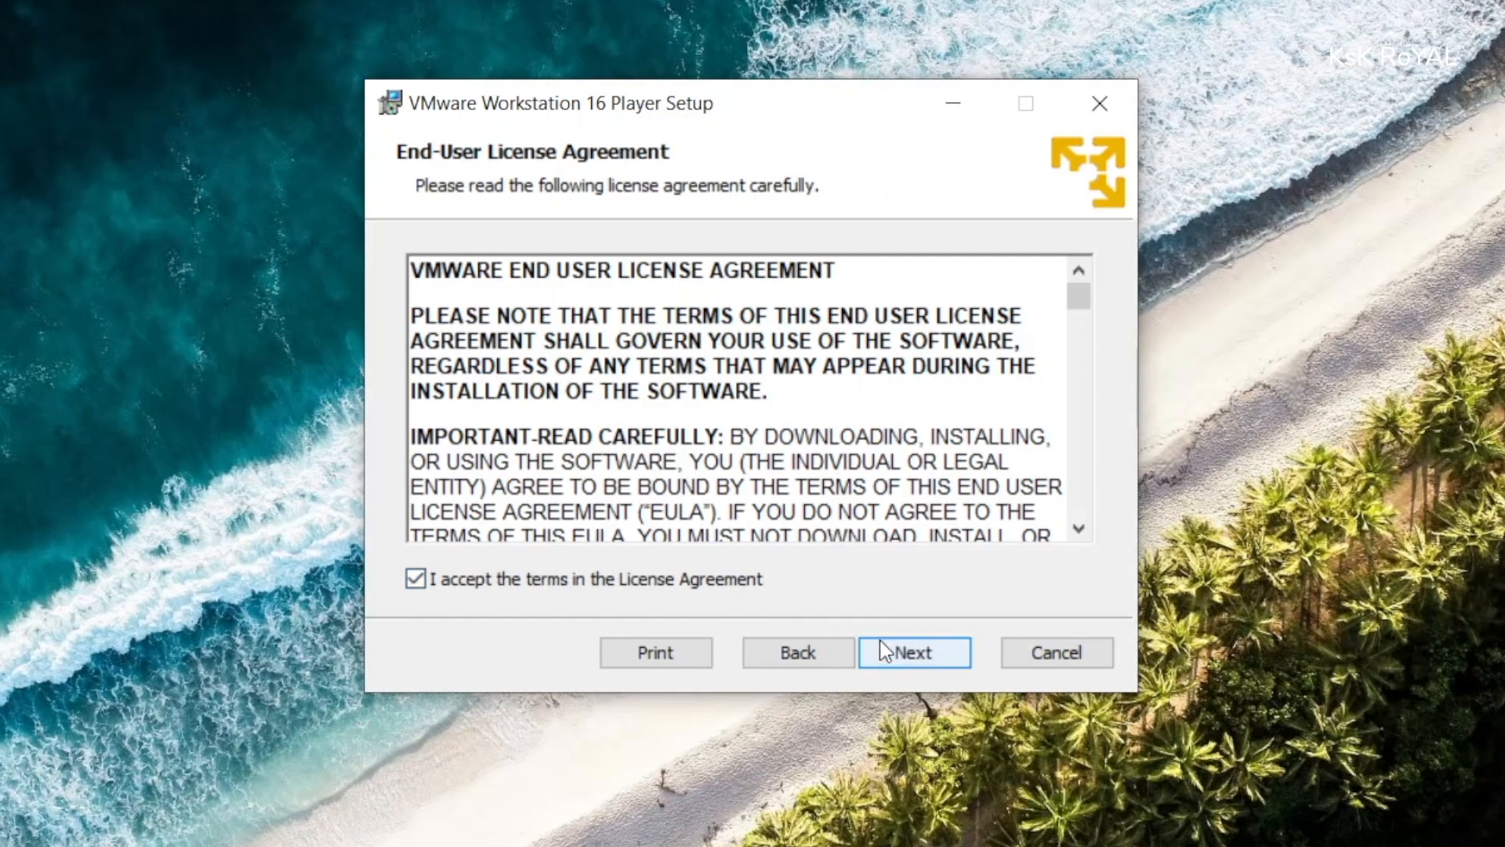
left_click(879, 649)
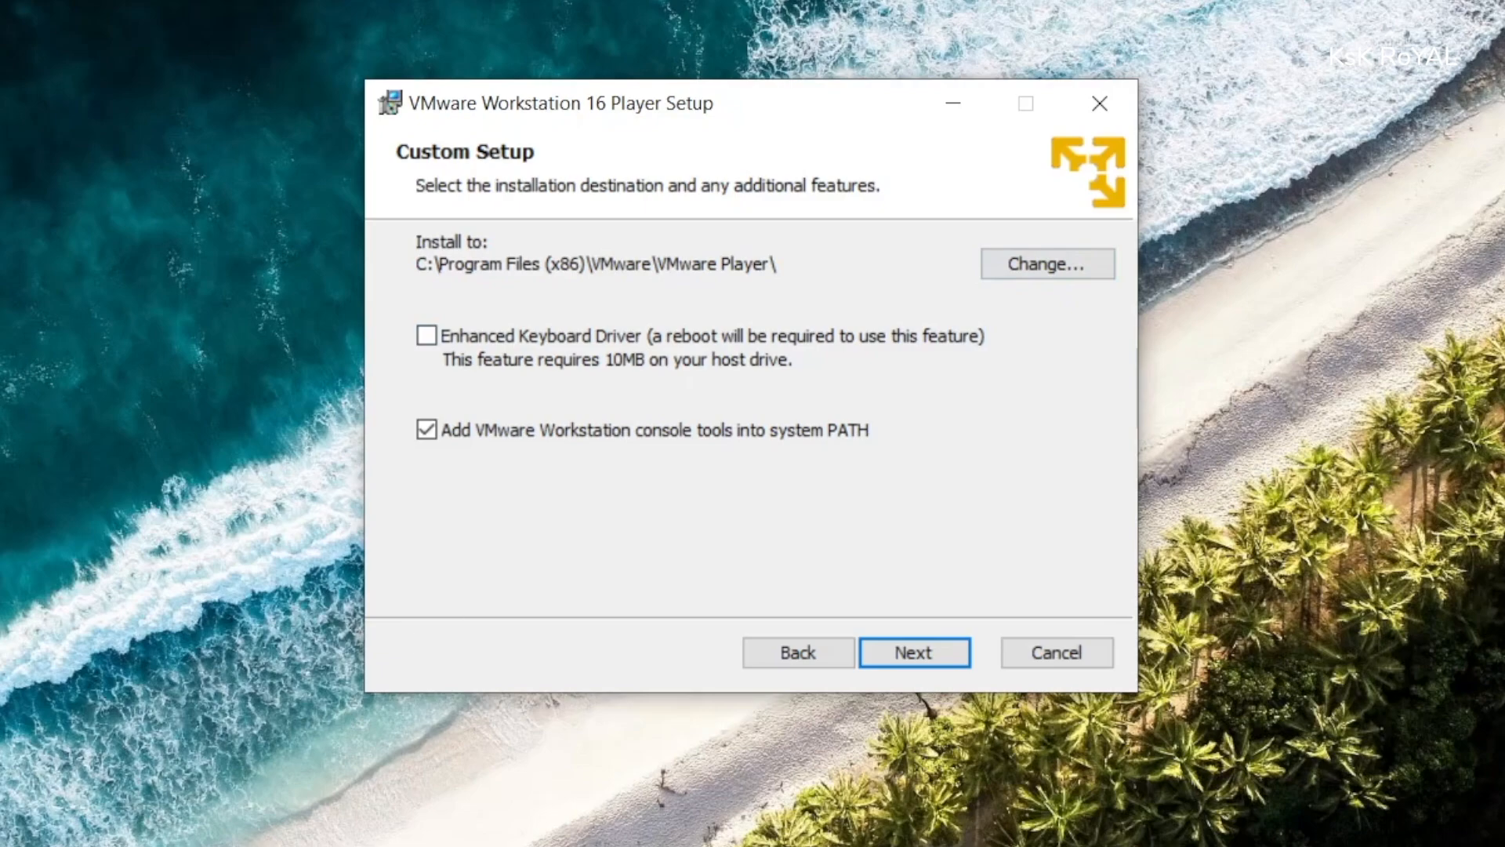
left_click(966, 665)
Step: Turn off the startup product update check and decline the VMware Customer Experience Improvement Program
left_click(427, 377)
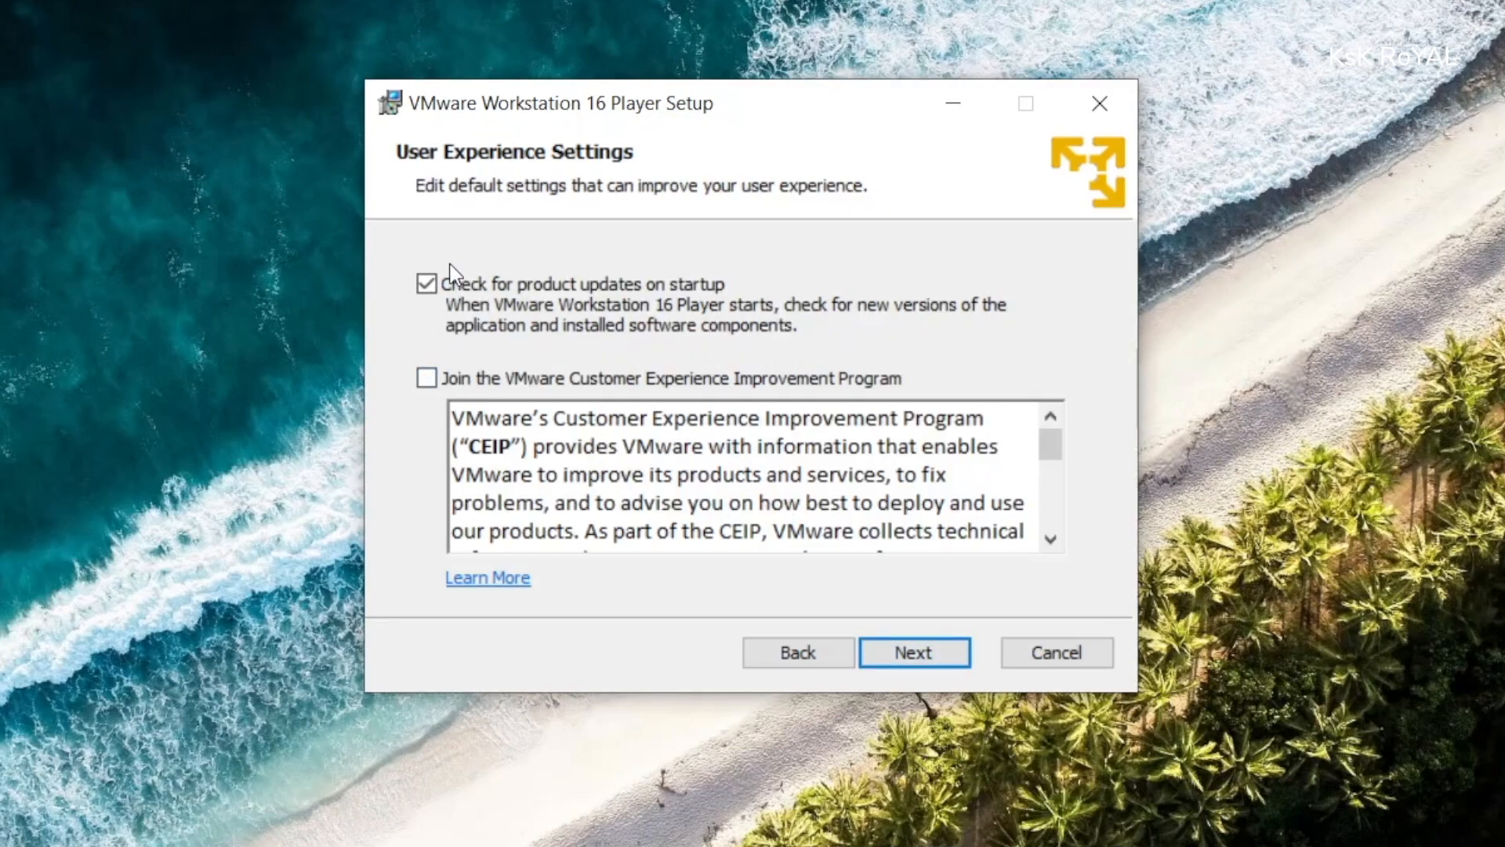
left_click(427, 284)
left_click(942, 653)
Step: Exclude the desktop shortcut, install VMware Workstation 16 Player and close the setup wizard
left_click(449, 327)
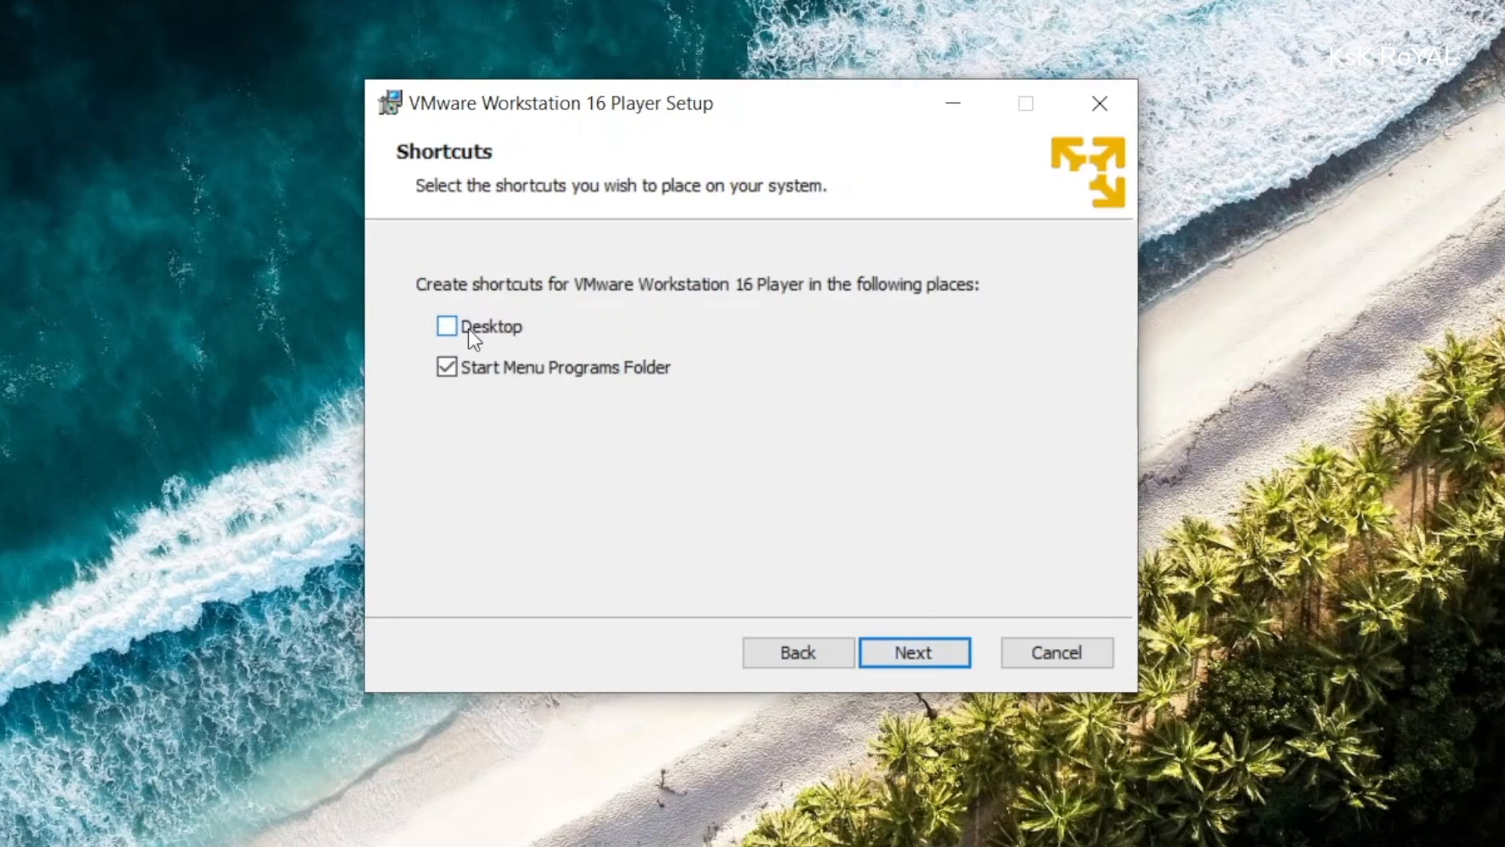
left_click(957, 650)
left_click(958, 647)
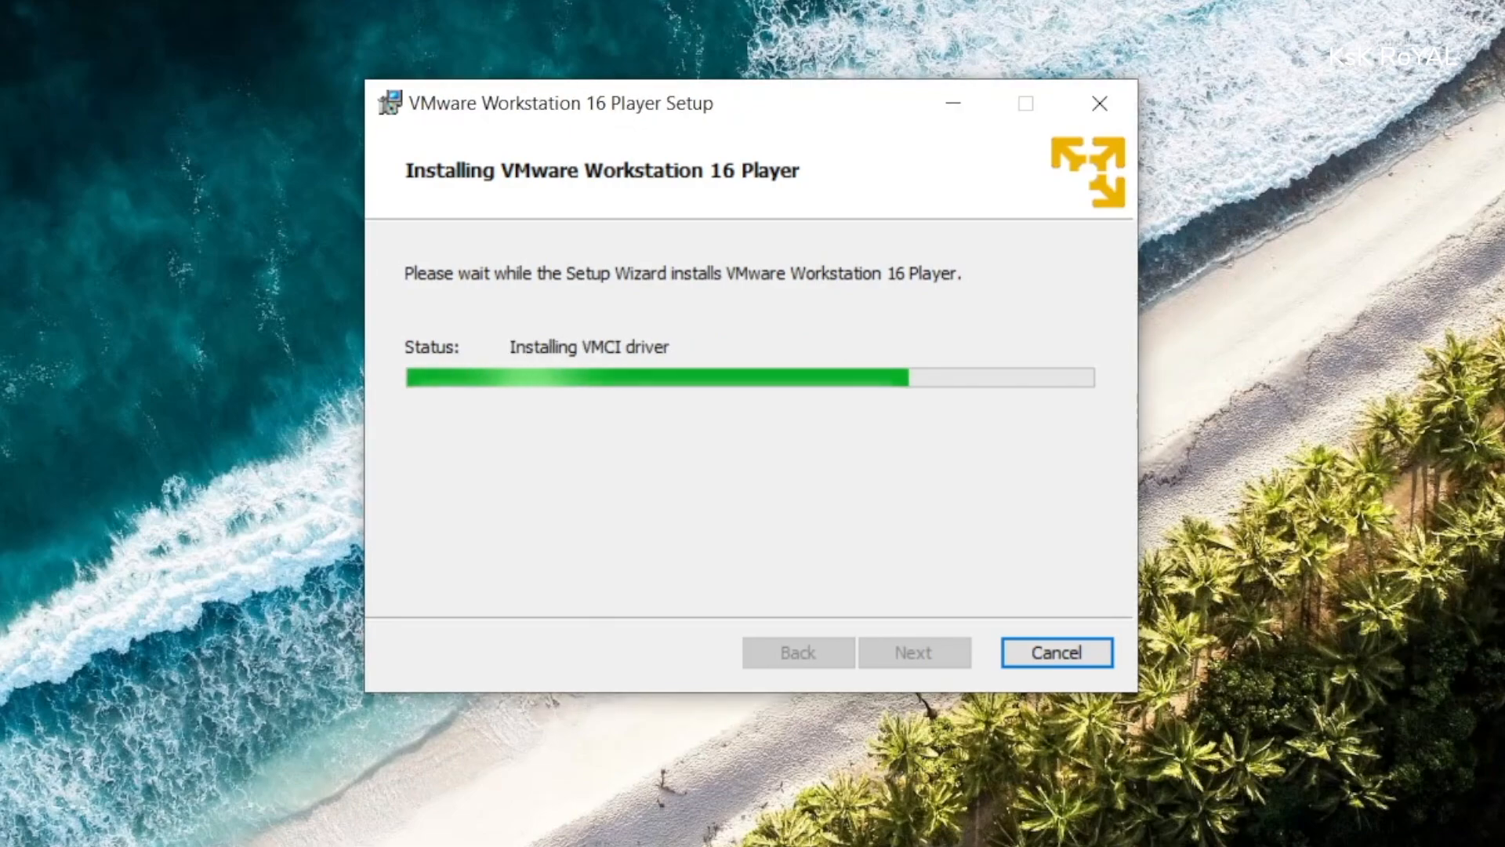
left_click(1010, 654)
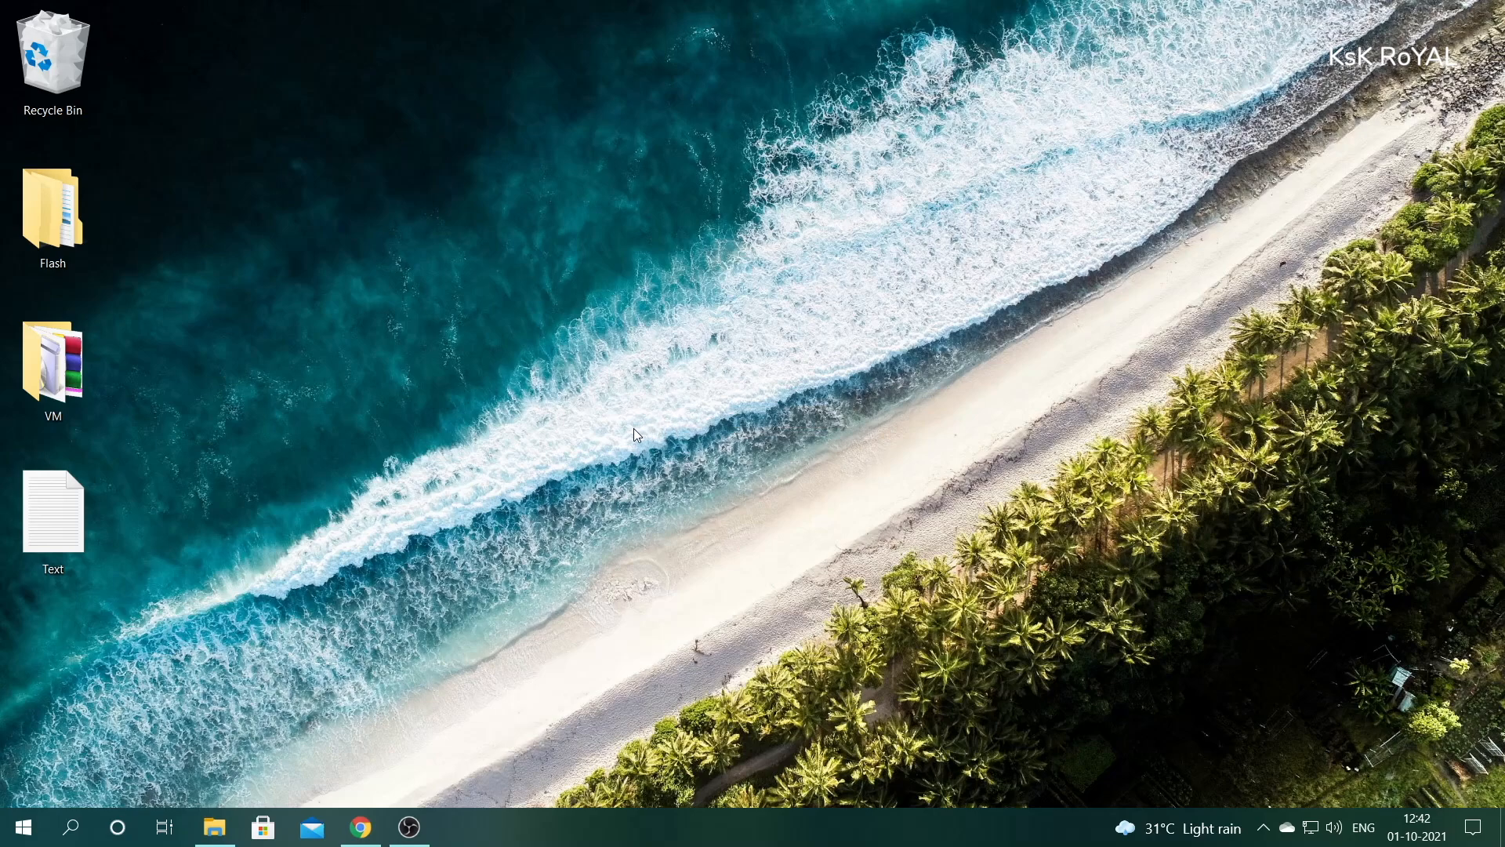
Step: Launch VMware Workstation 16 Player and maximize its window
key("super")
type("v")
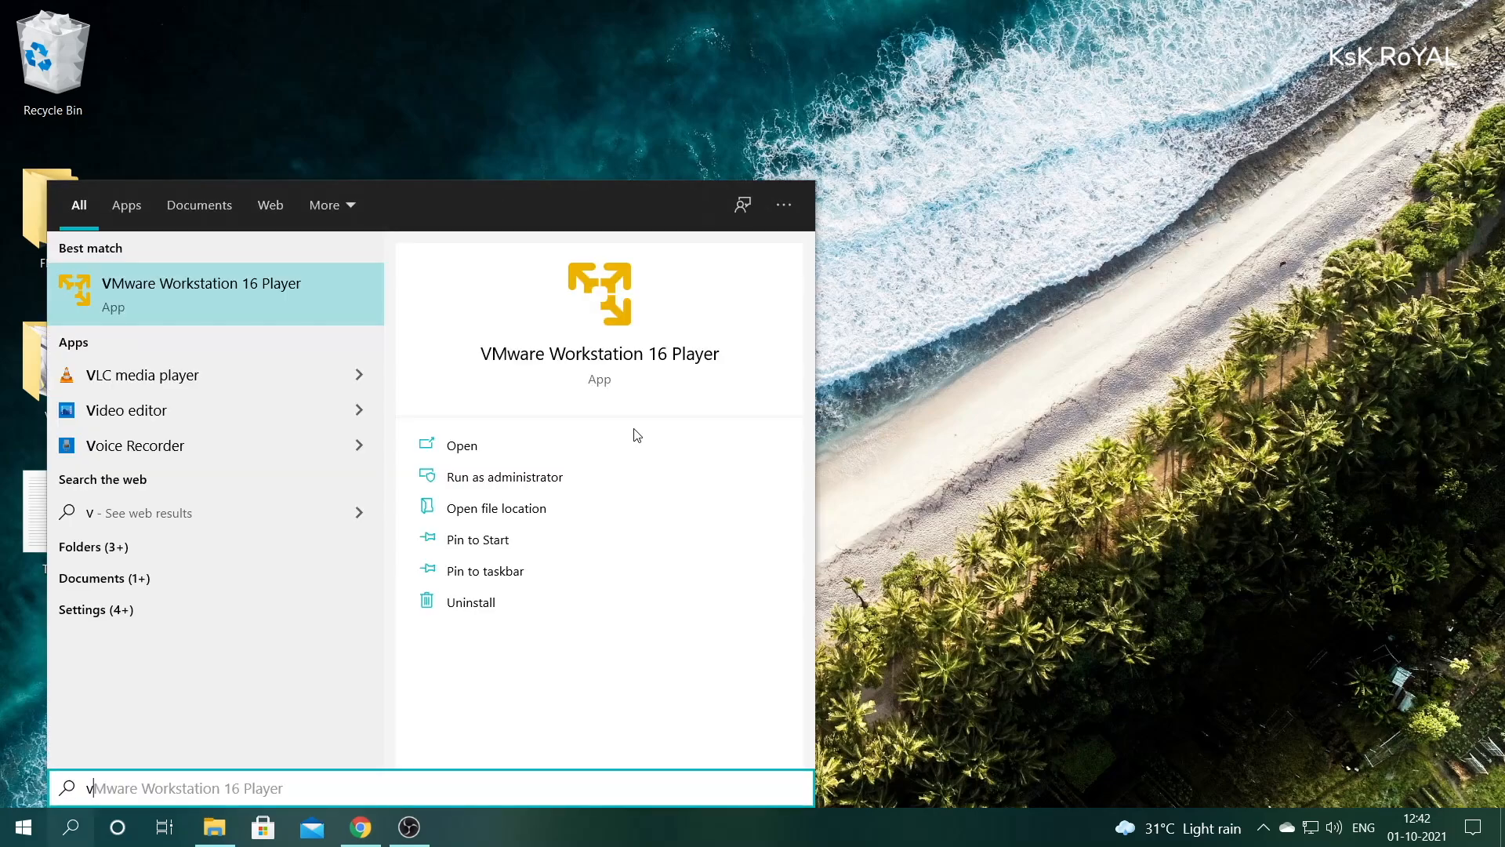
key("Return")
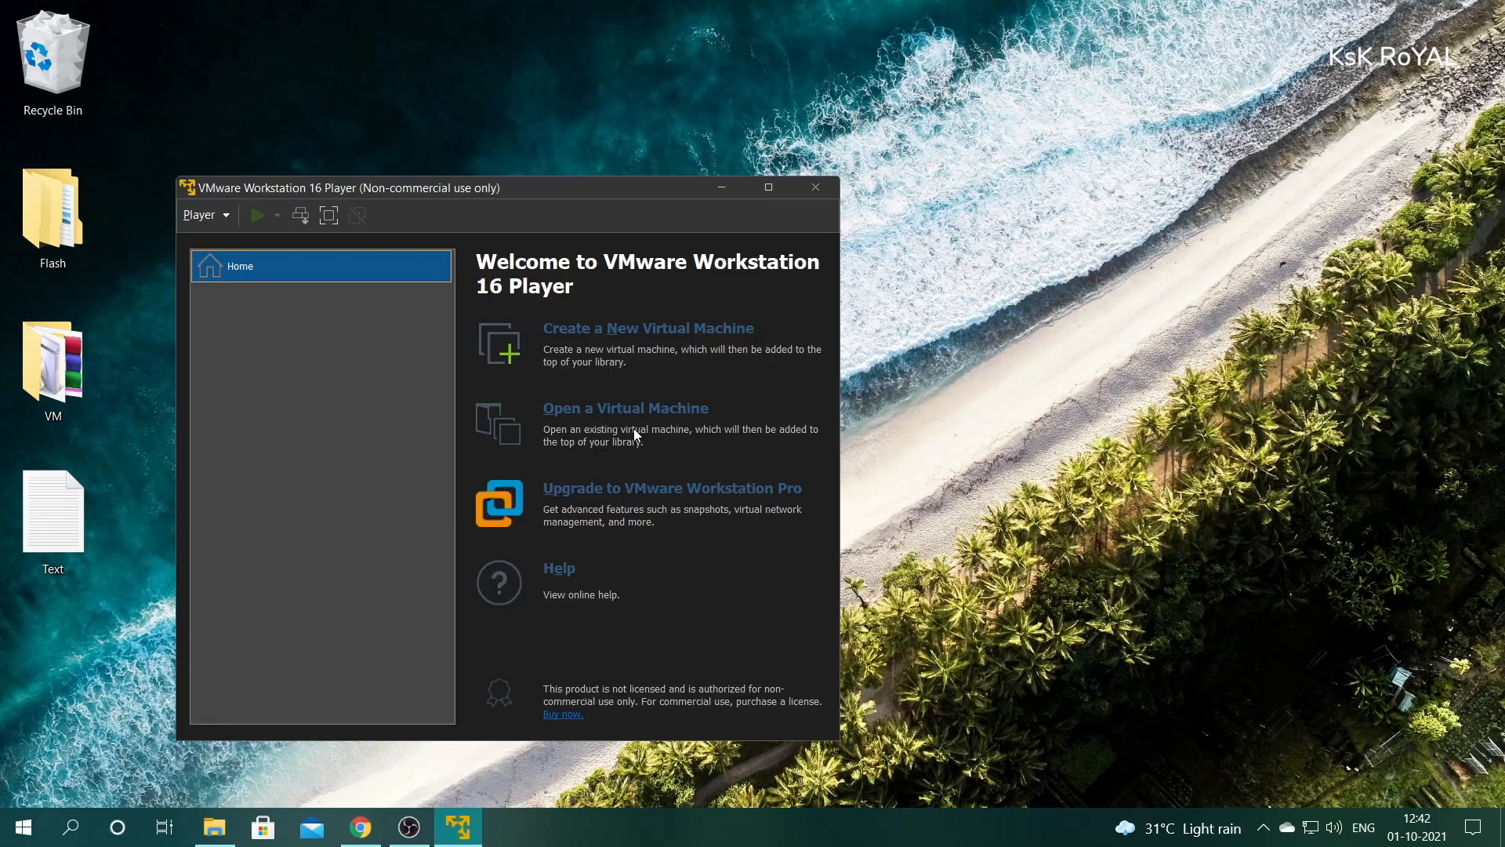
left_click_drag(651, 197, 926, 149)
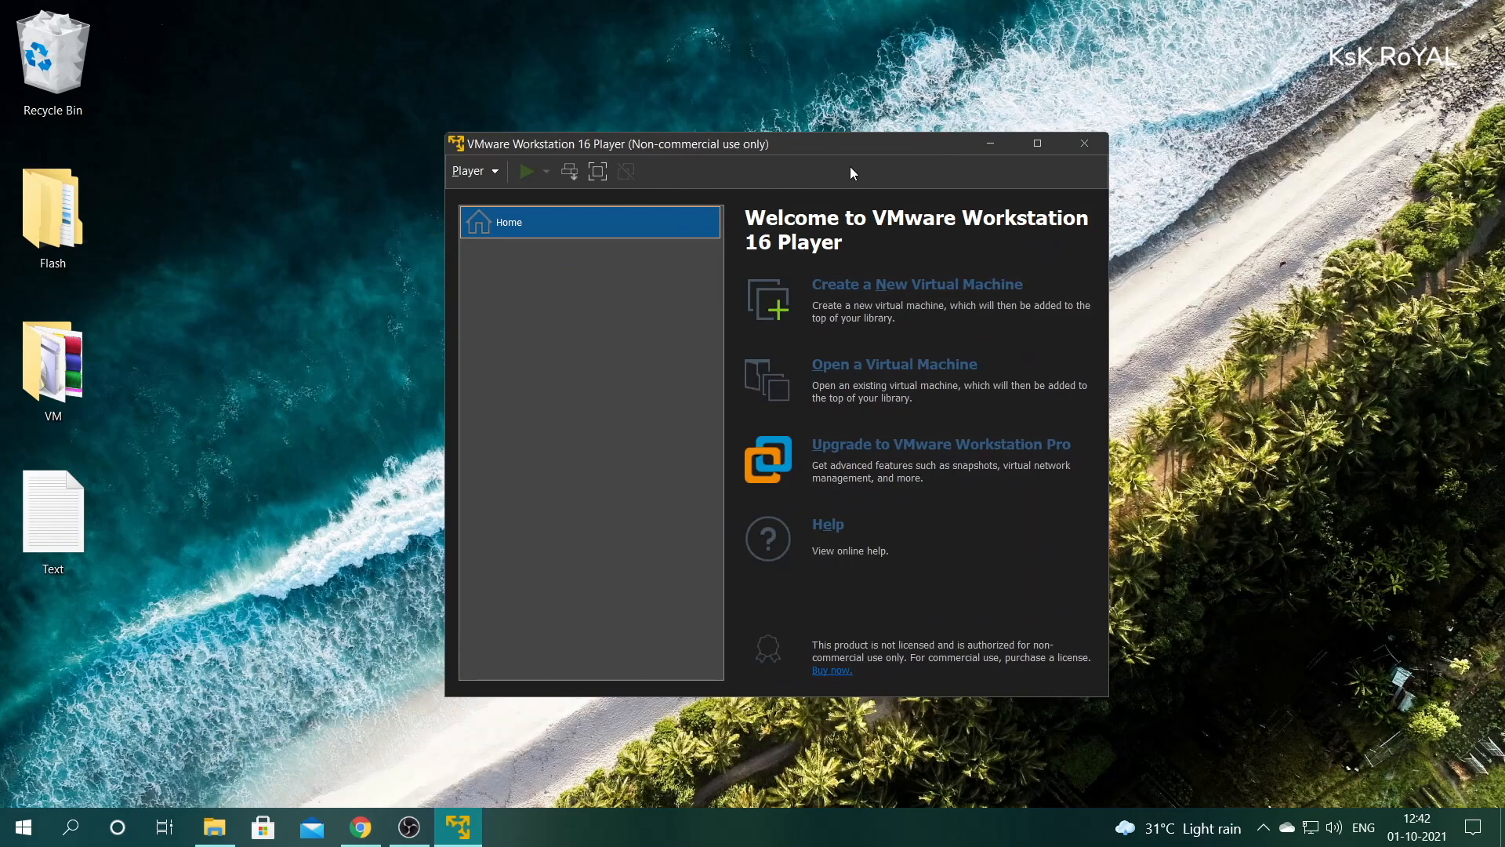
left_click(1037, 143)
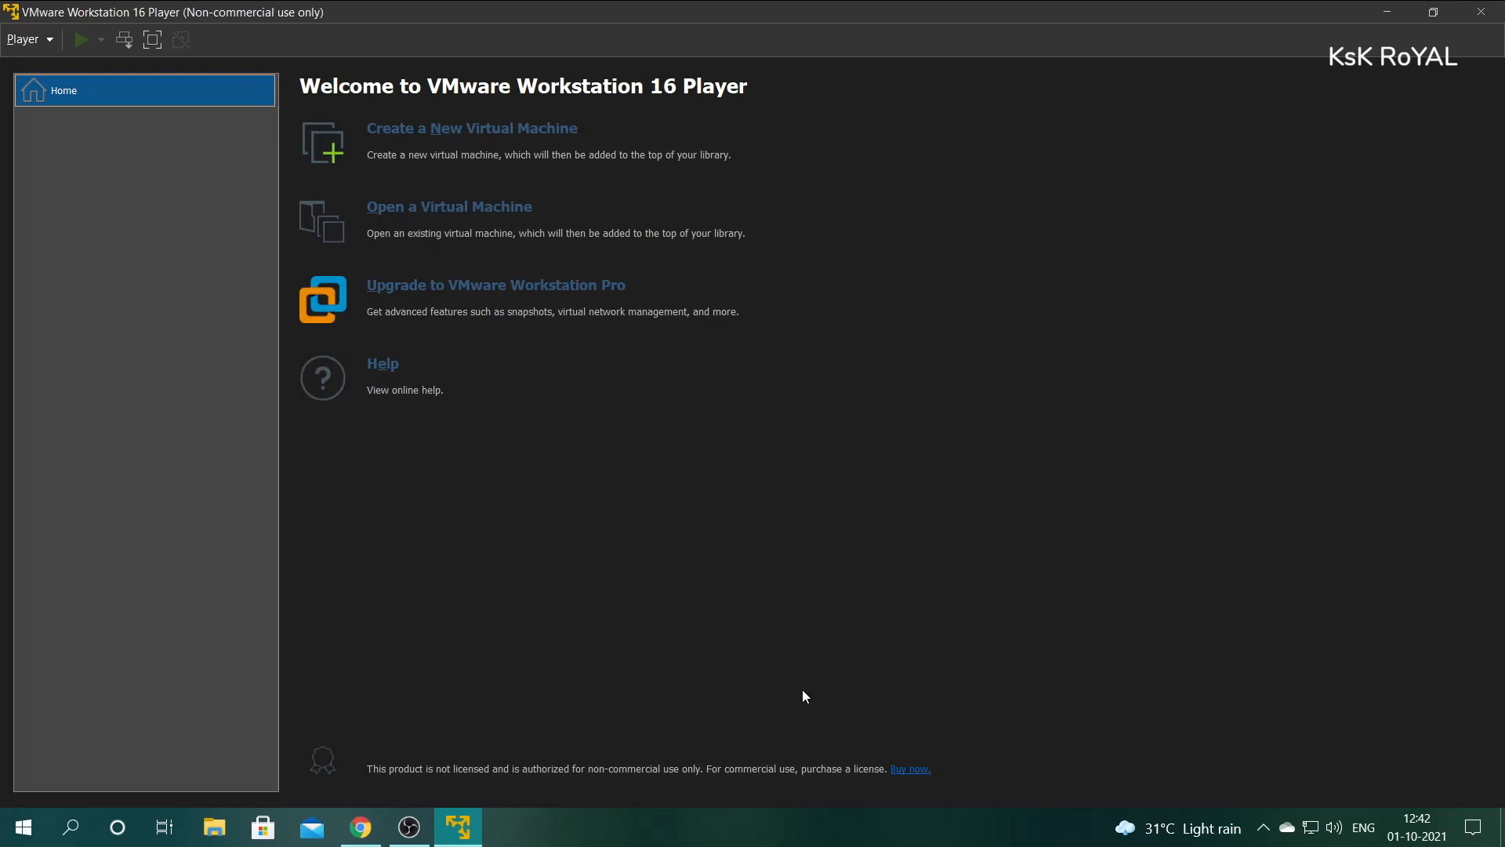
Step: Start a new virtual machine with a blank hard disk instead of installing from a disc or ISO image
left_click(460, 141)
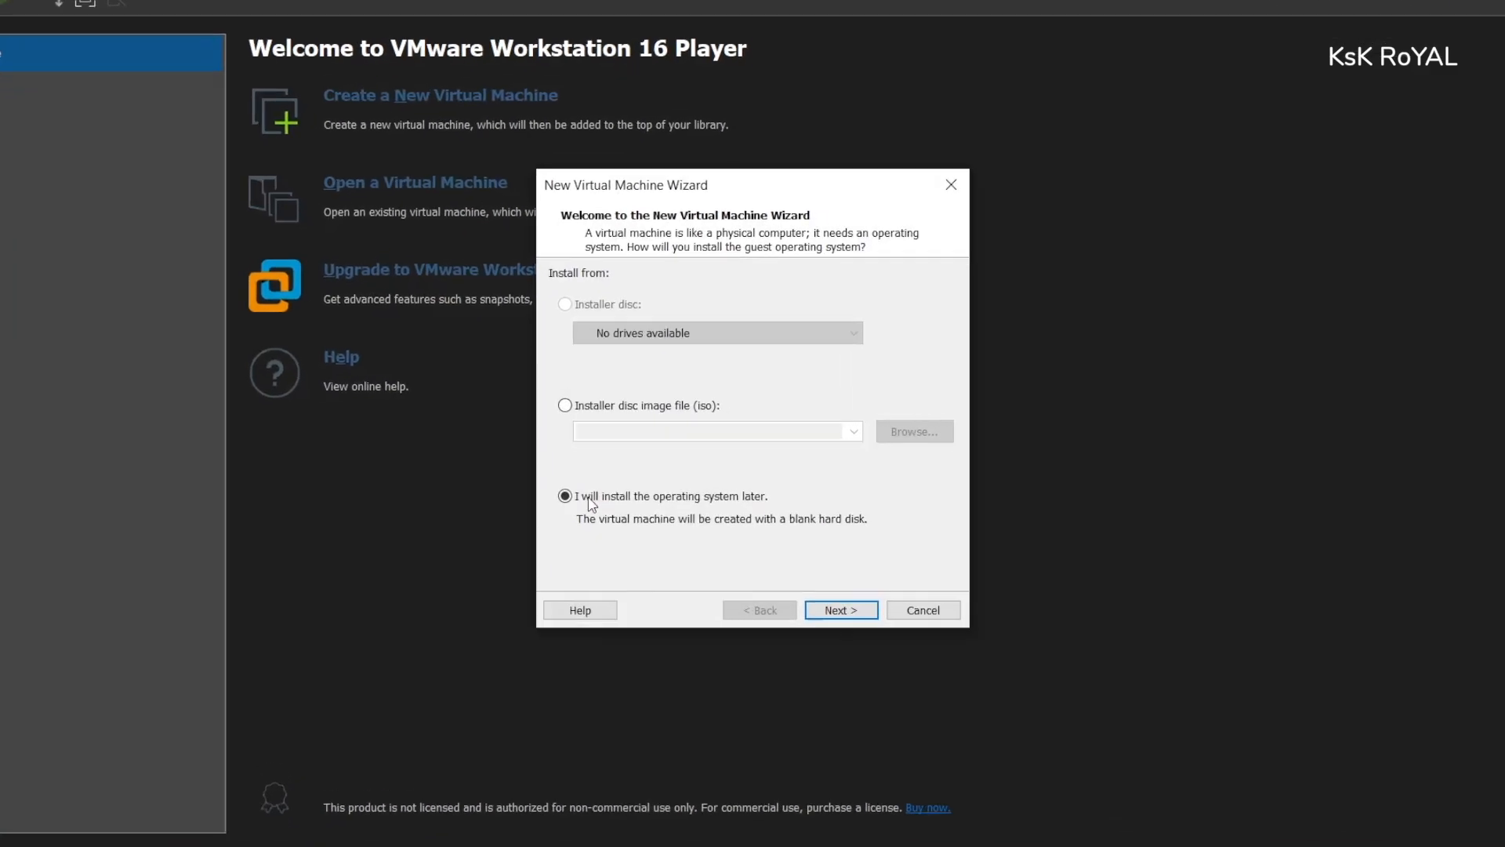
left_click(584, 407)
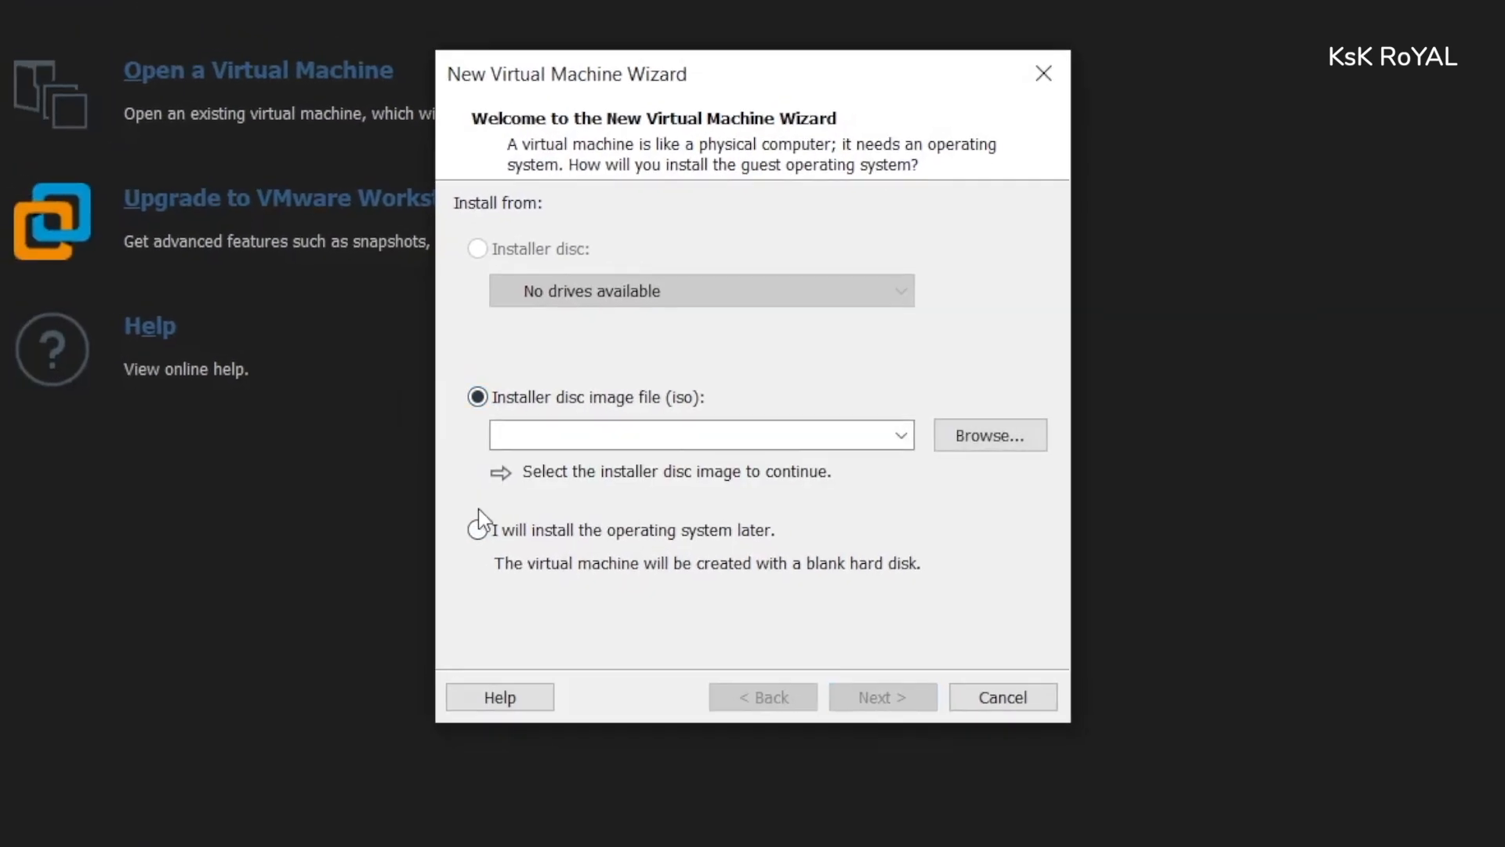
left_click(477, 529)
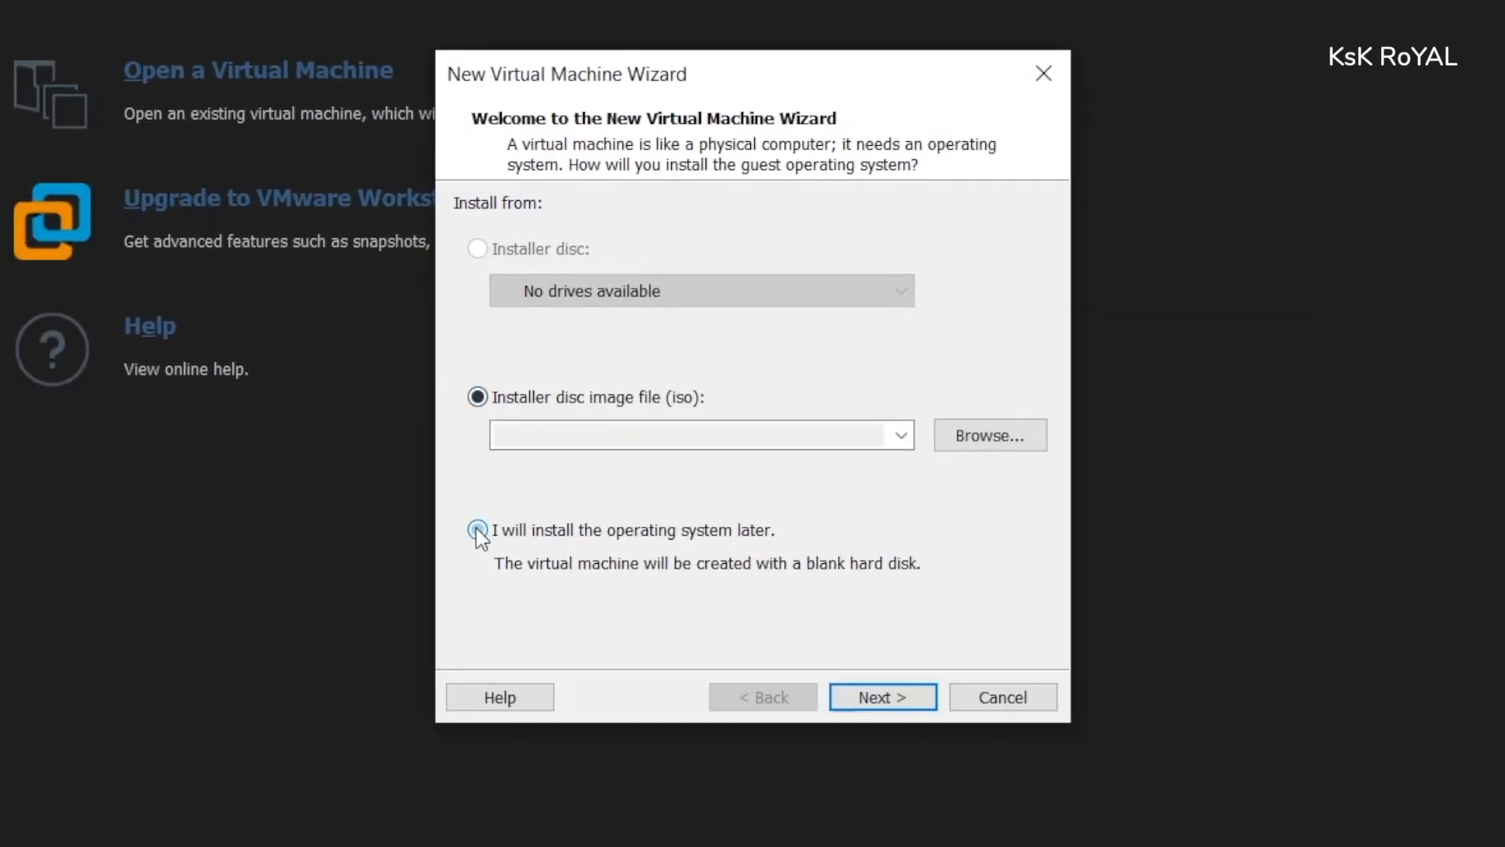
left_click(837, 706)
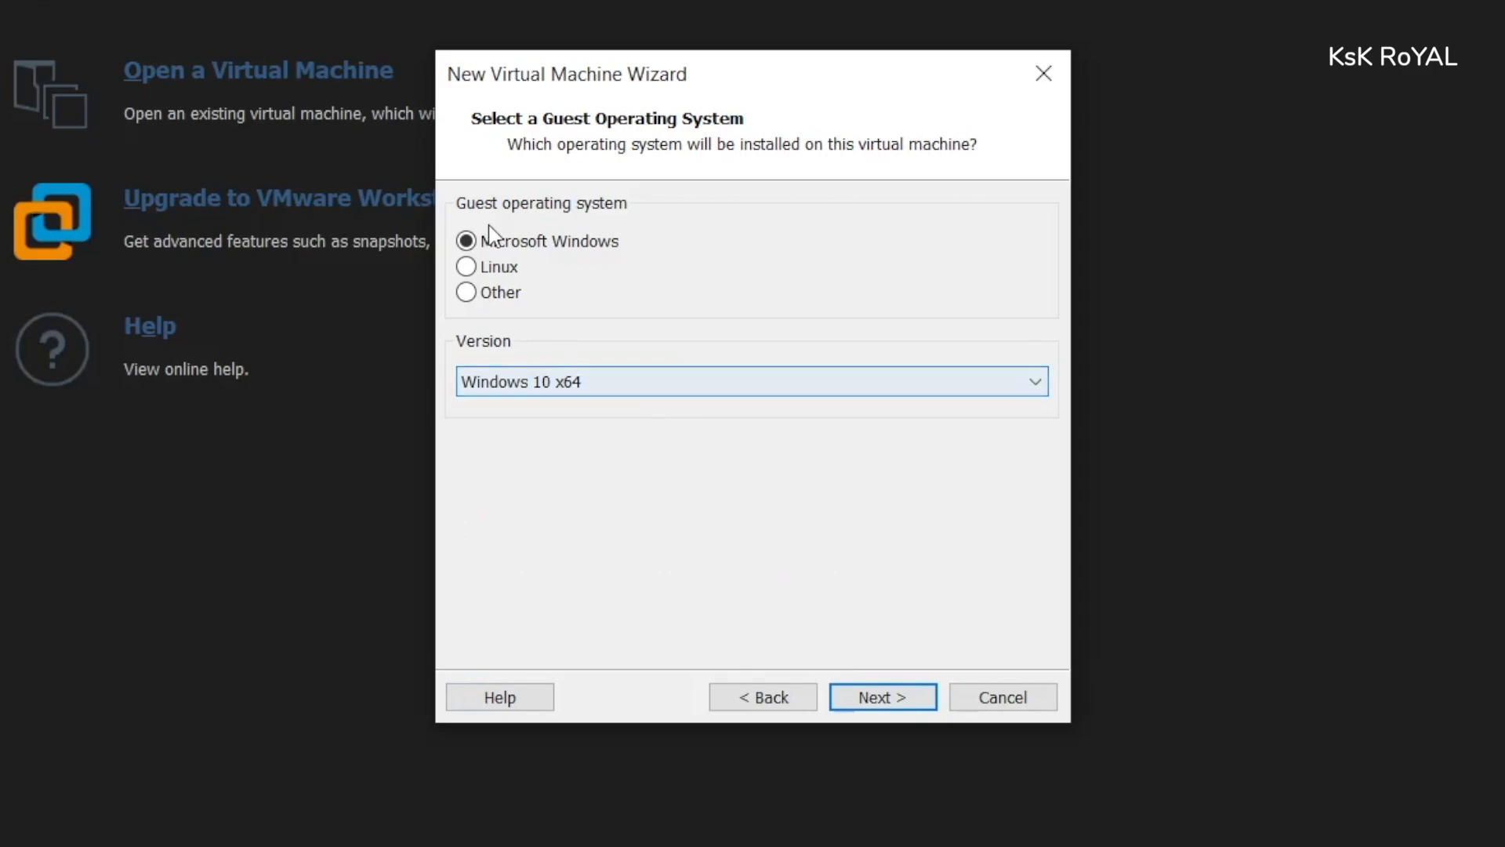
Step: Choose Microsoft Windows, version Windows 10 x64, as the guest operating system and name the virtual machine Windows11
left_click(511, 386)
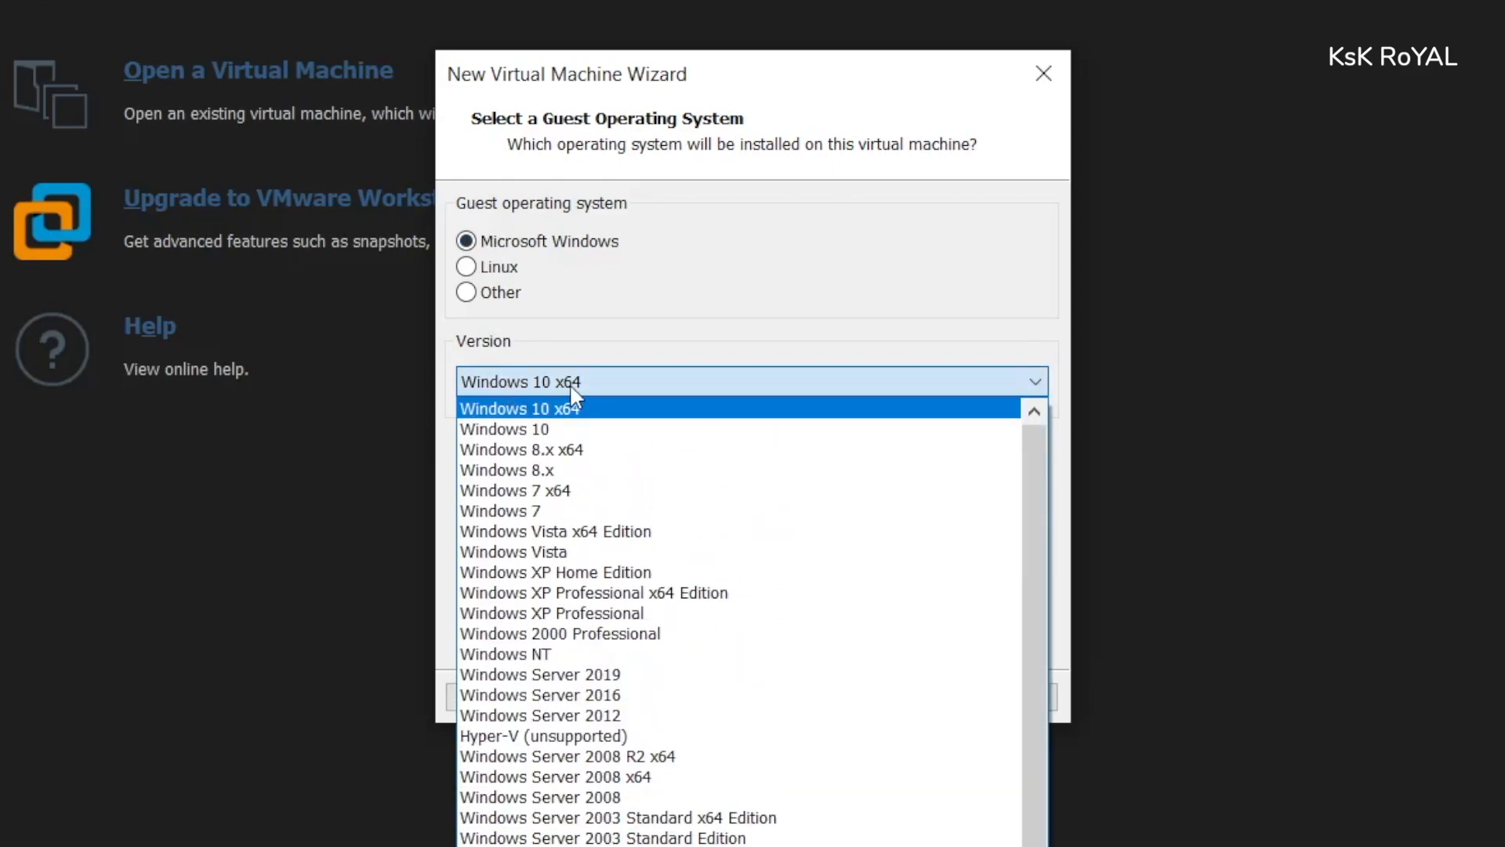
left_click(630, 422)
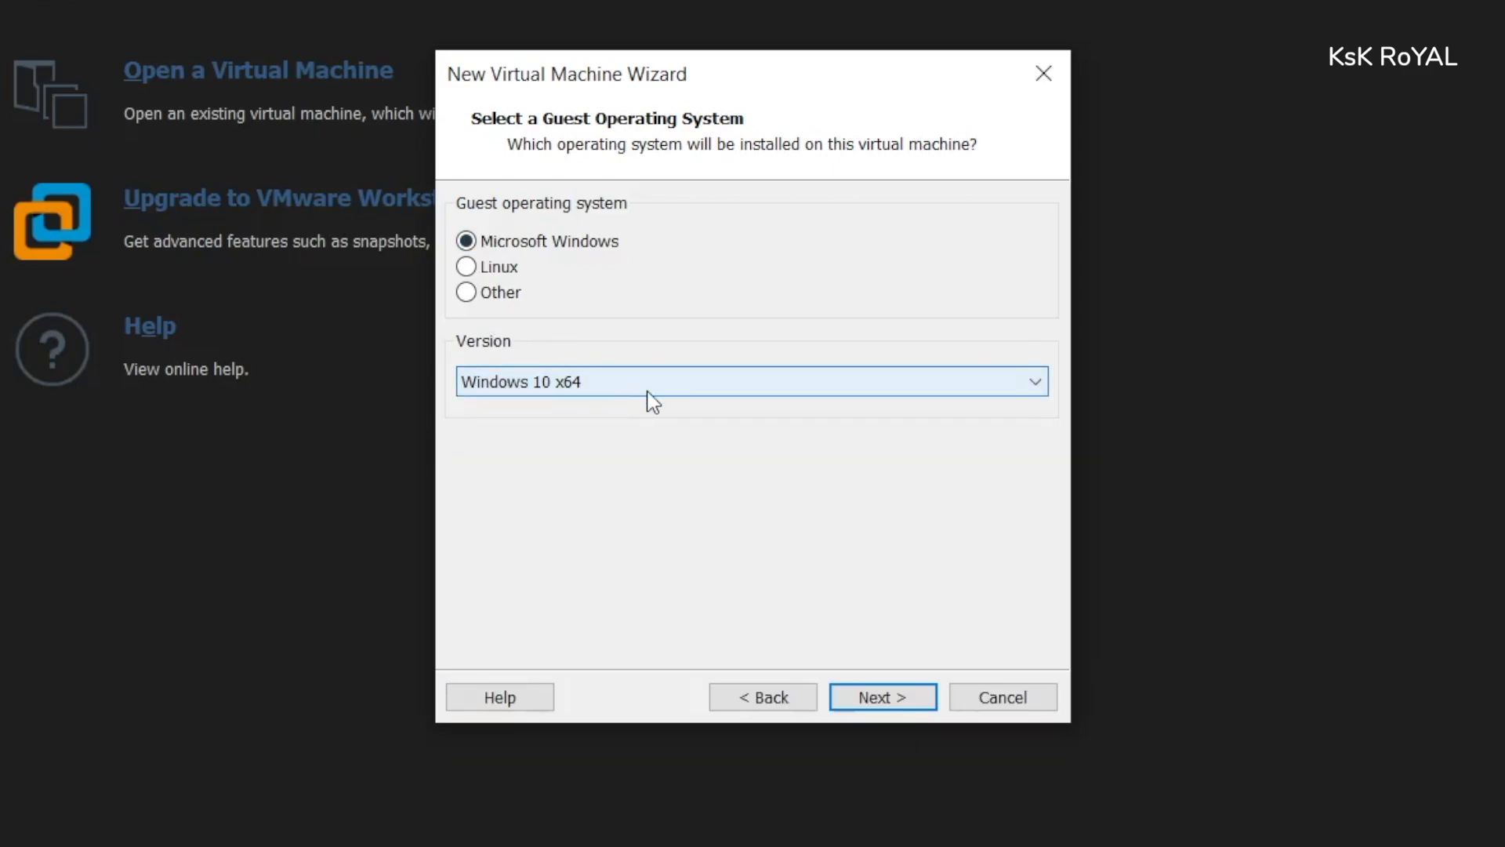
left_click(863, 693)
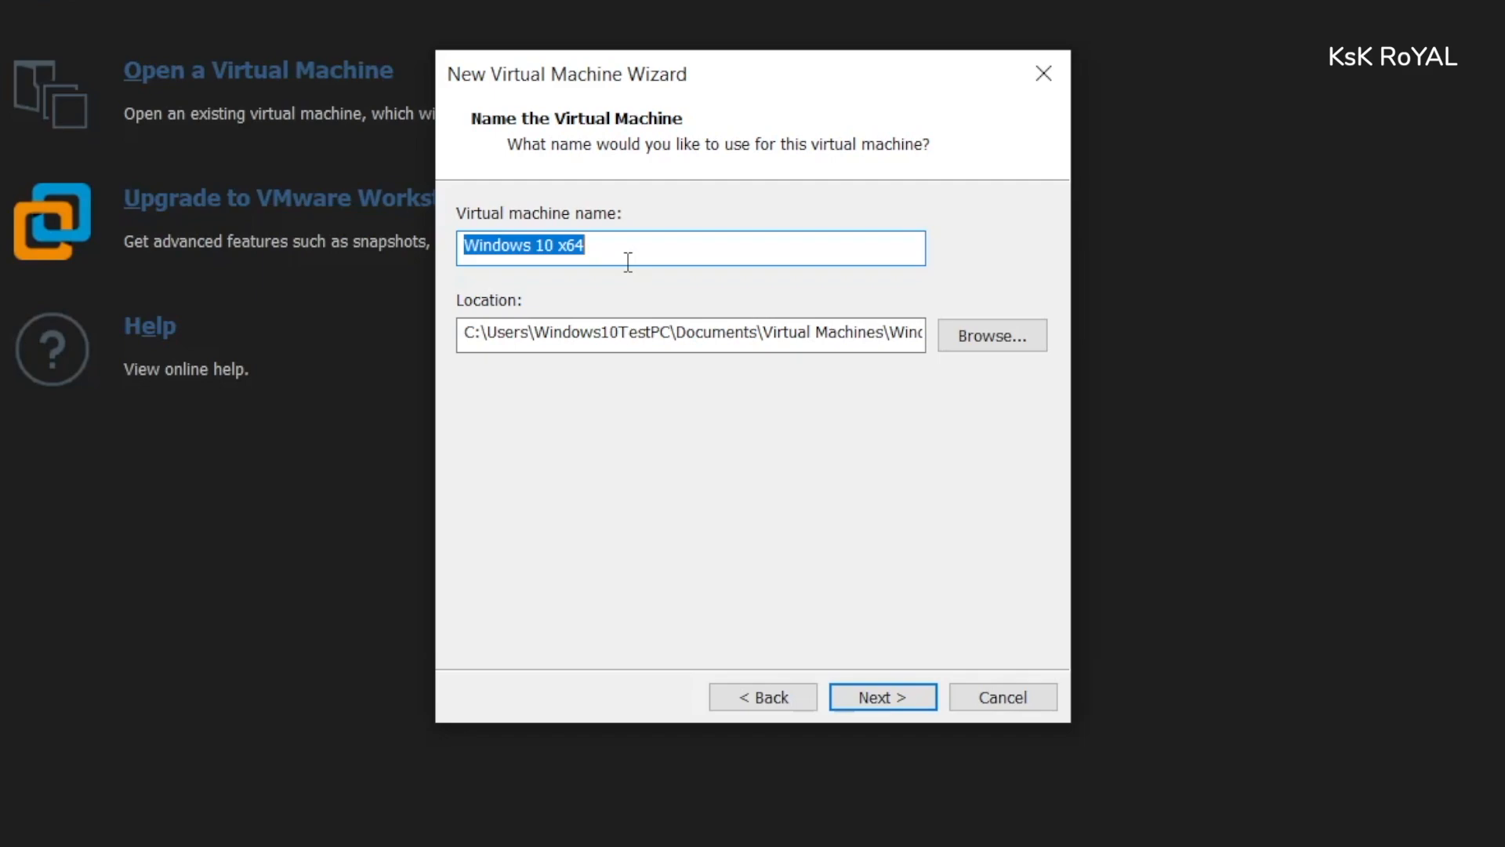
left_click_drag(628, 262, 530, 275)
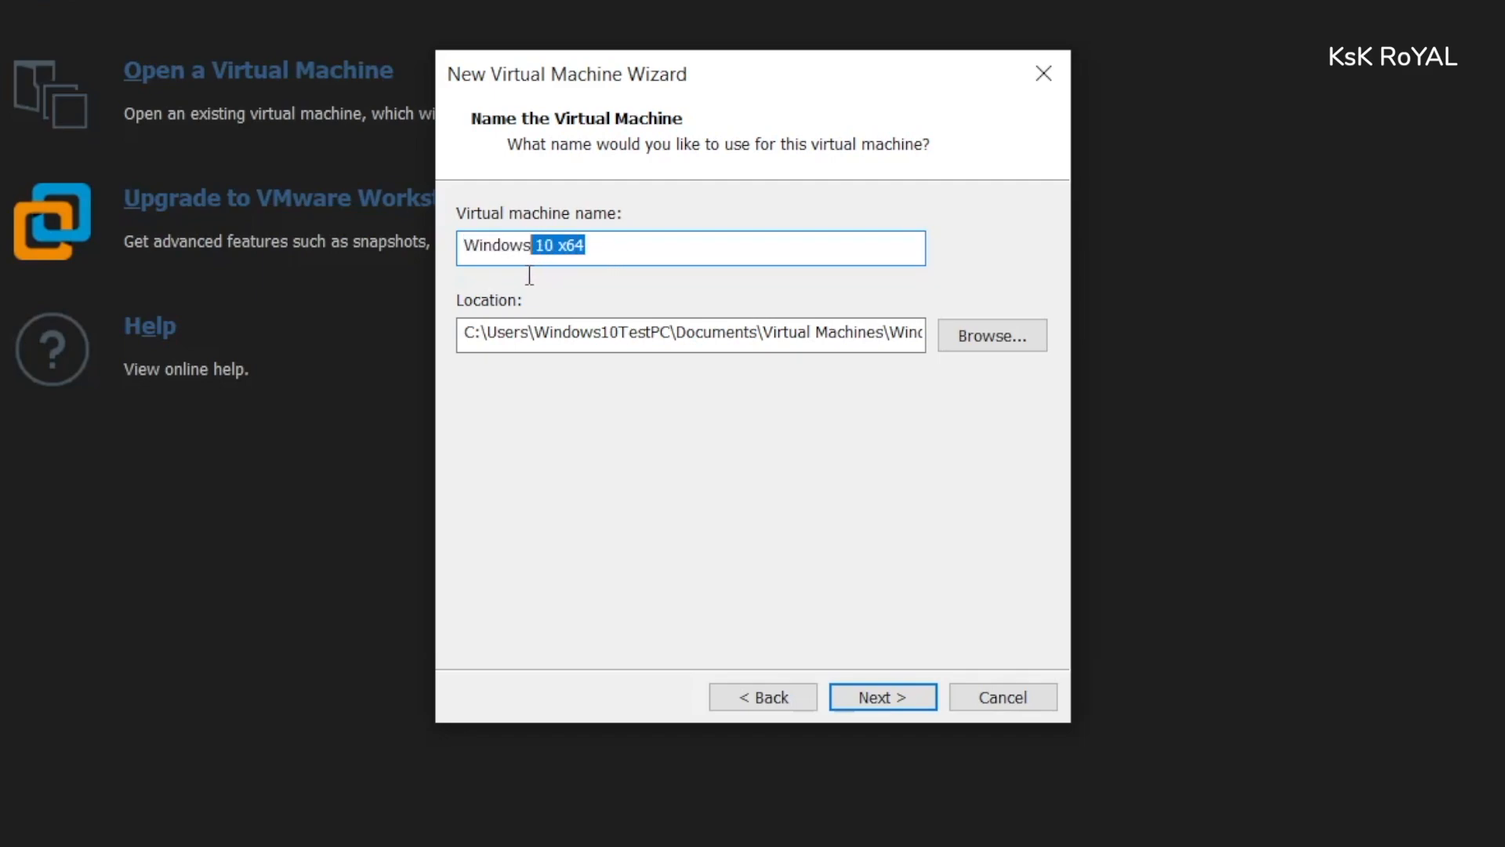
type("11")
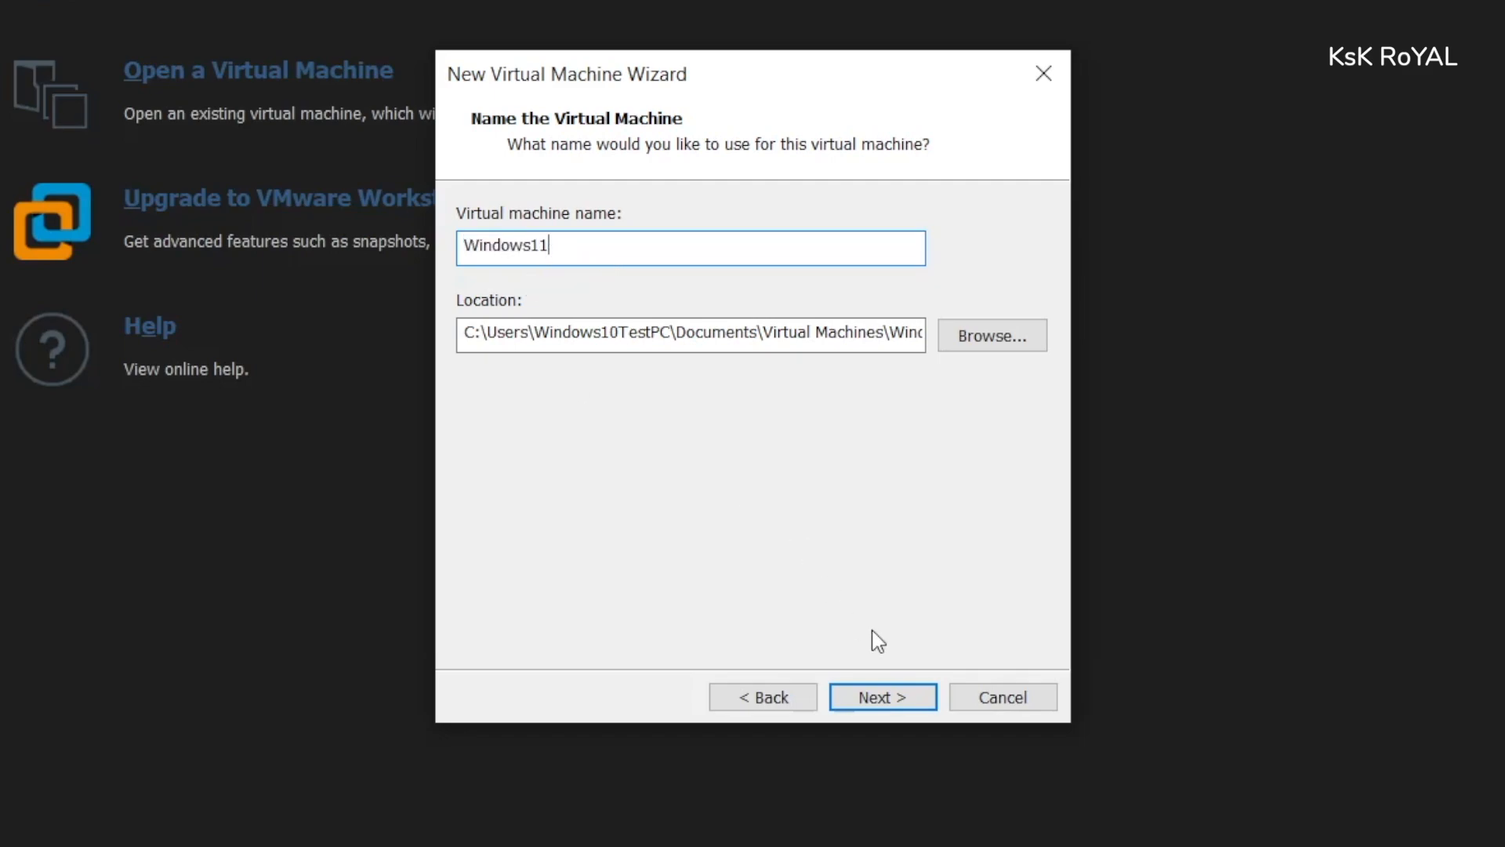
left_click(883, 704)
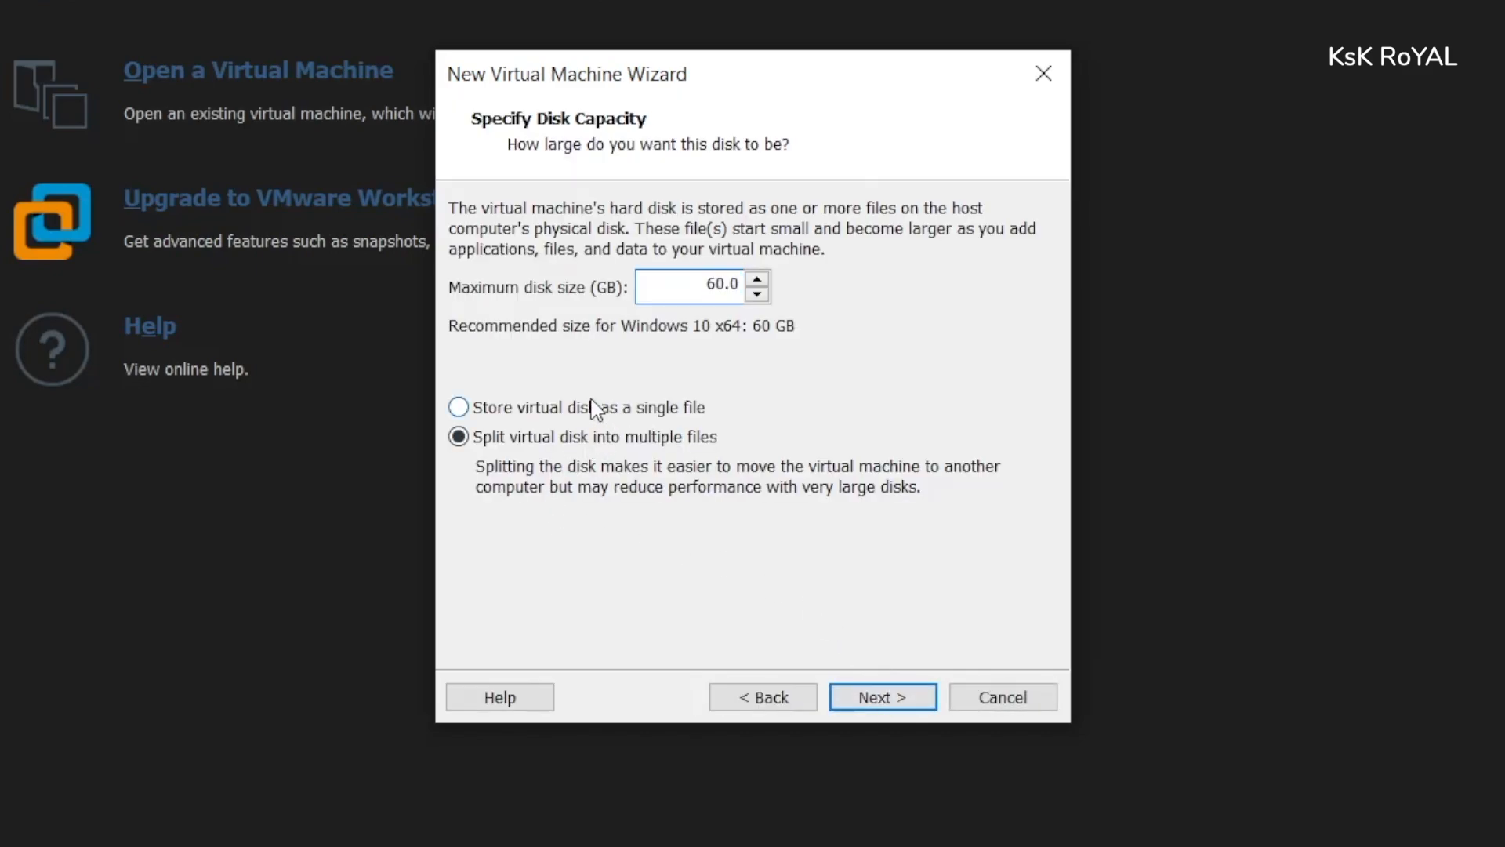
Step: Store the virtual disk as a single file with a maximum size of 60 GB and finish creating the virtual machine
left_click(489, 405)
left_click(758, 295)
left_click(767, 282)
left_click(865, 690)
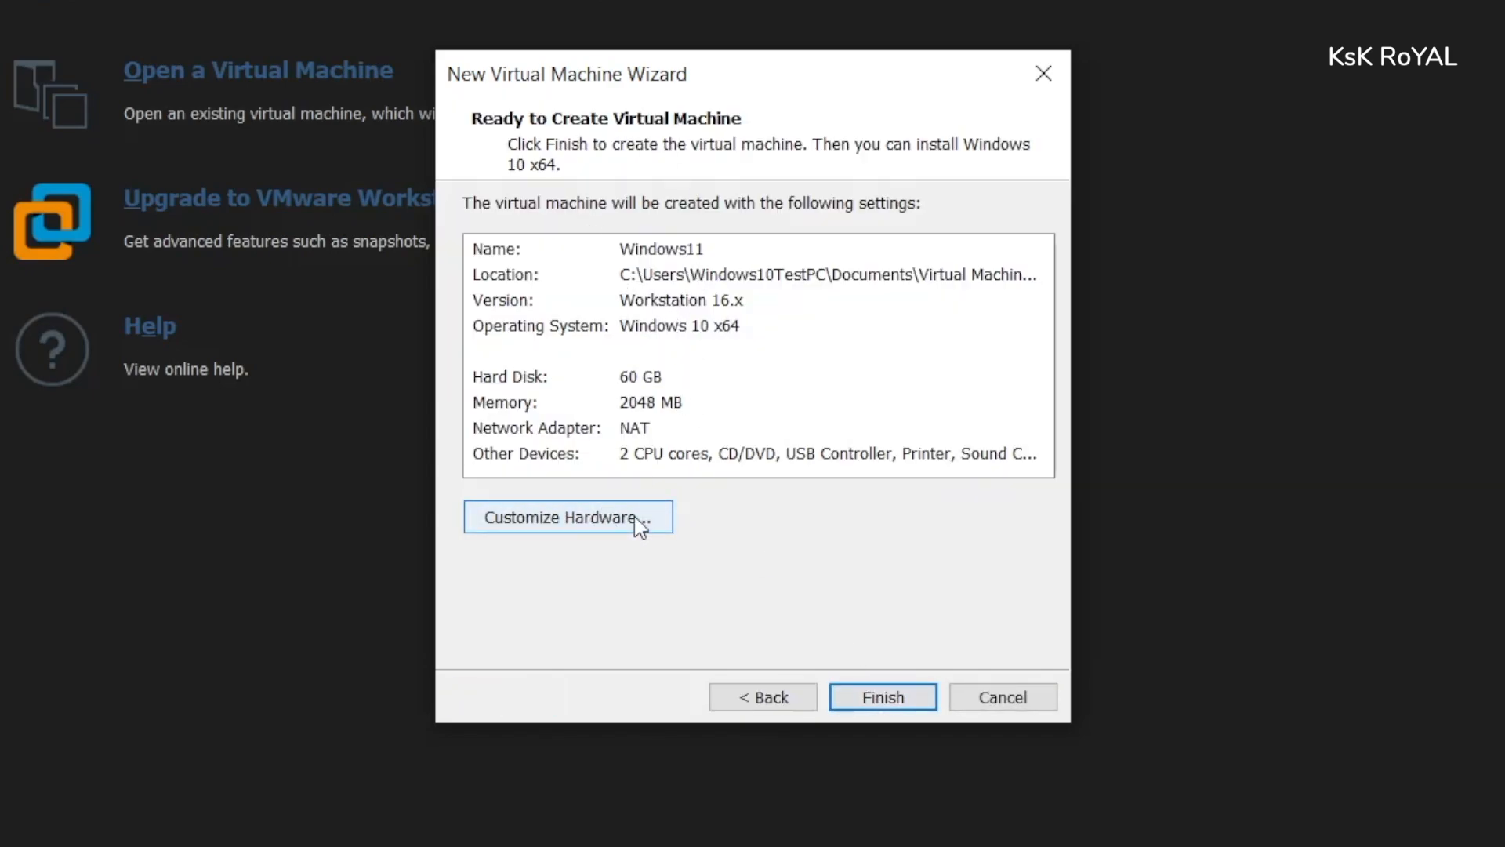
left_click(872, 705)
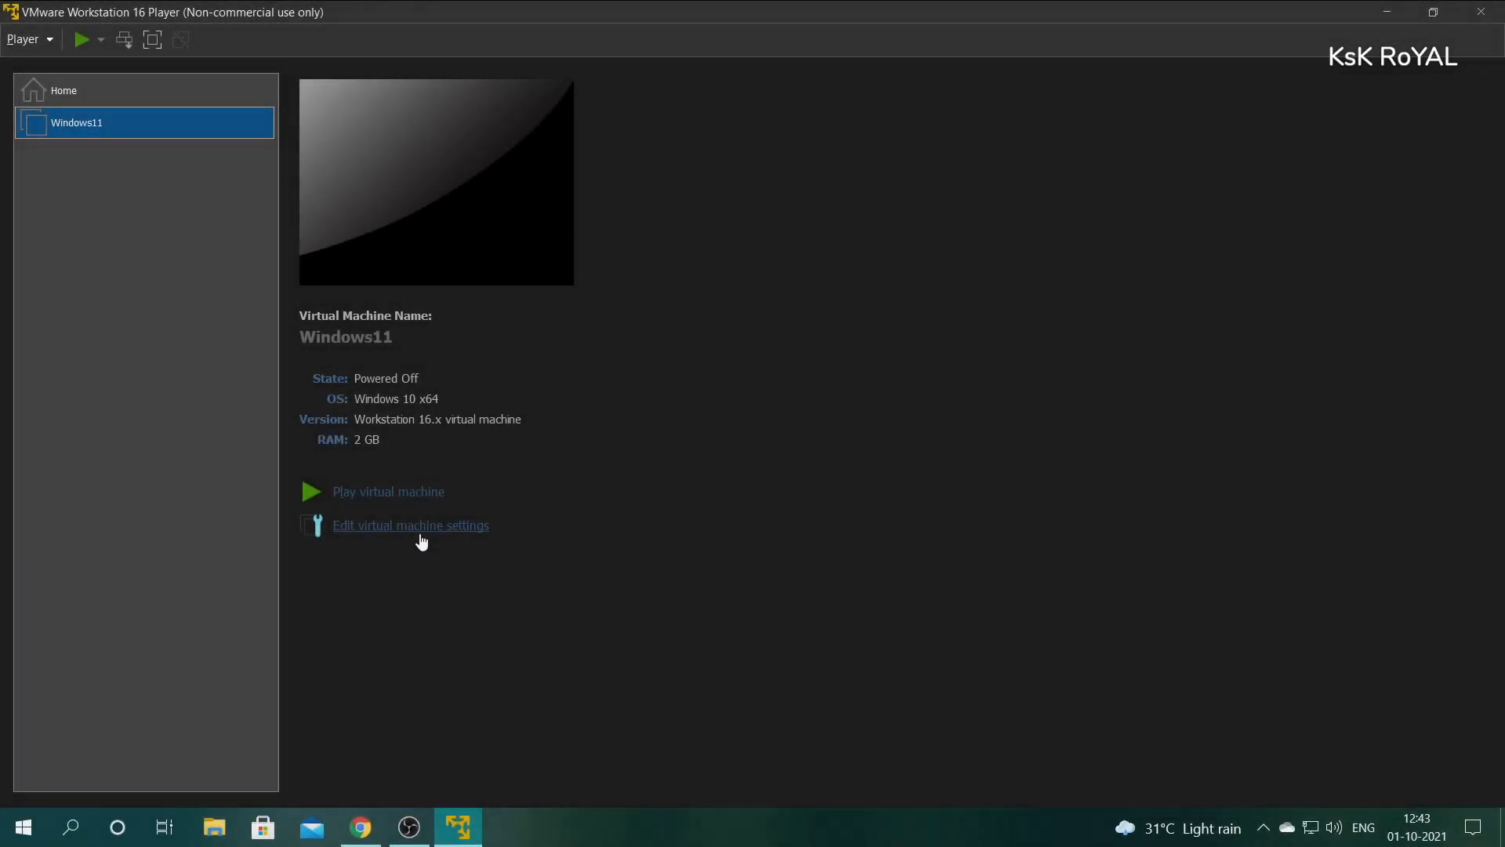
Step: Set the memory of the Windows11 virtual machine to 4096 MB in its settings
left_click(420, 533)
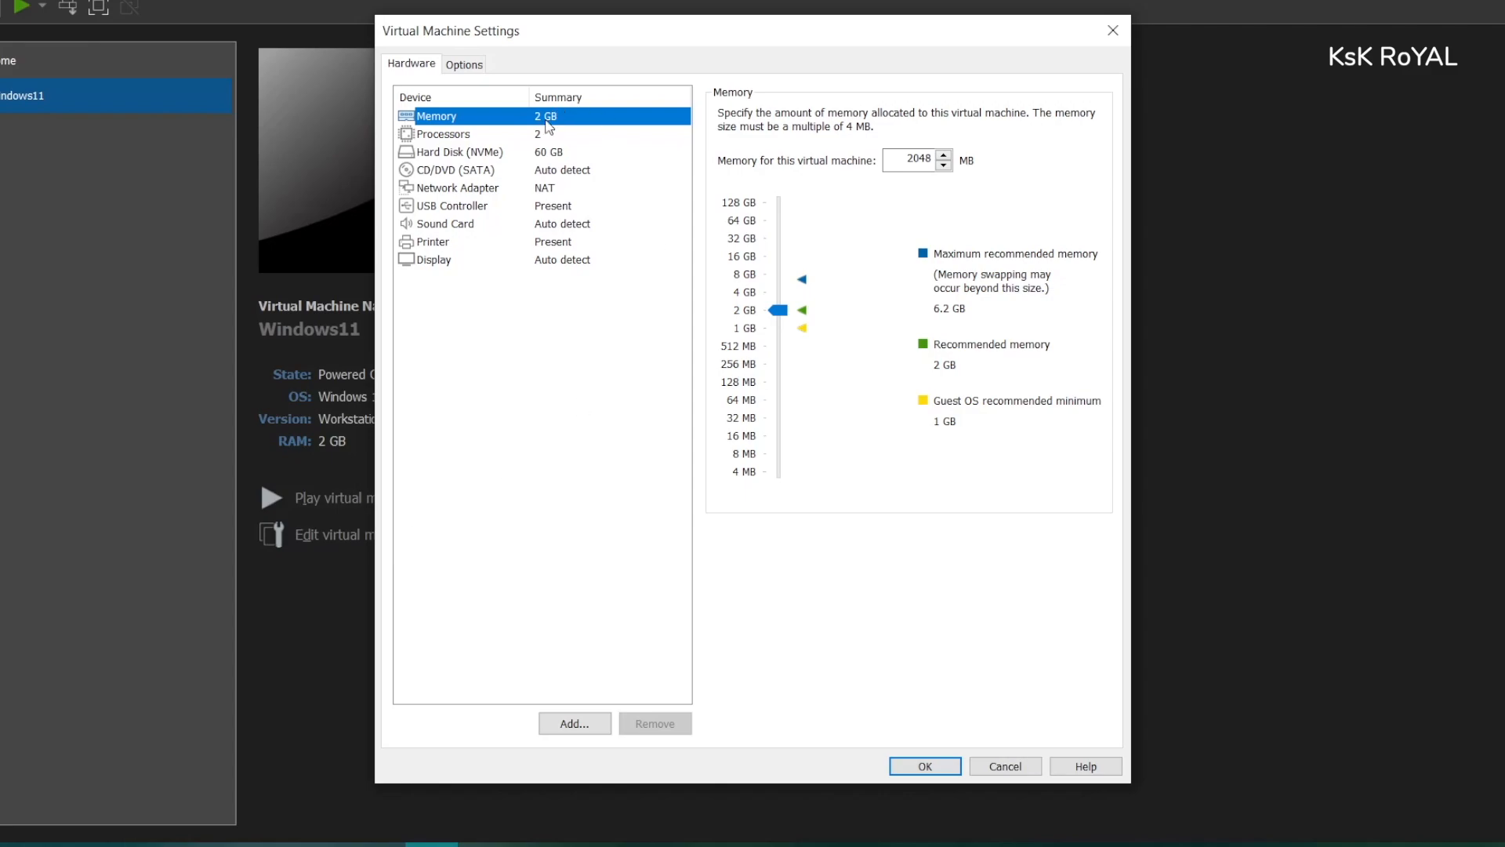
left_click(780, 297)
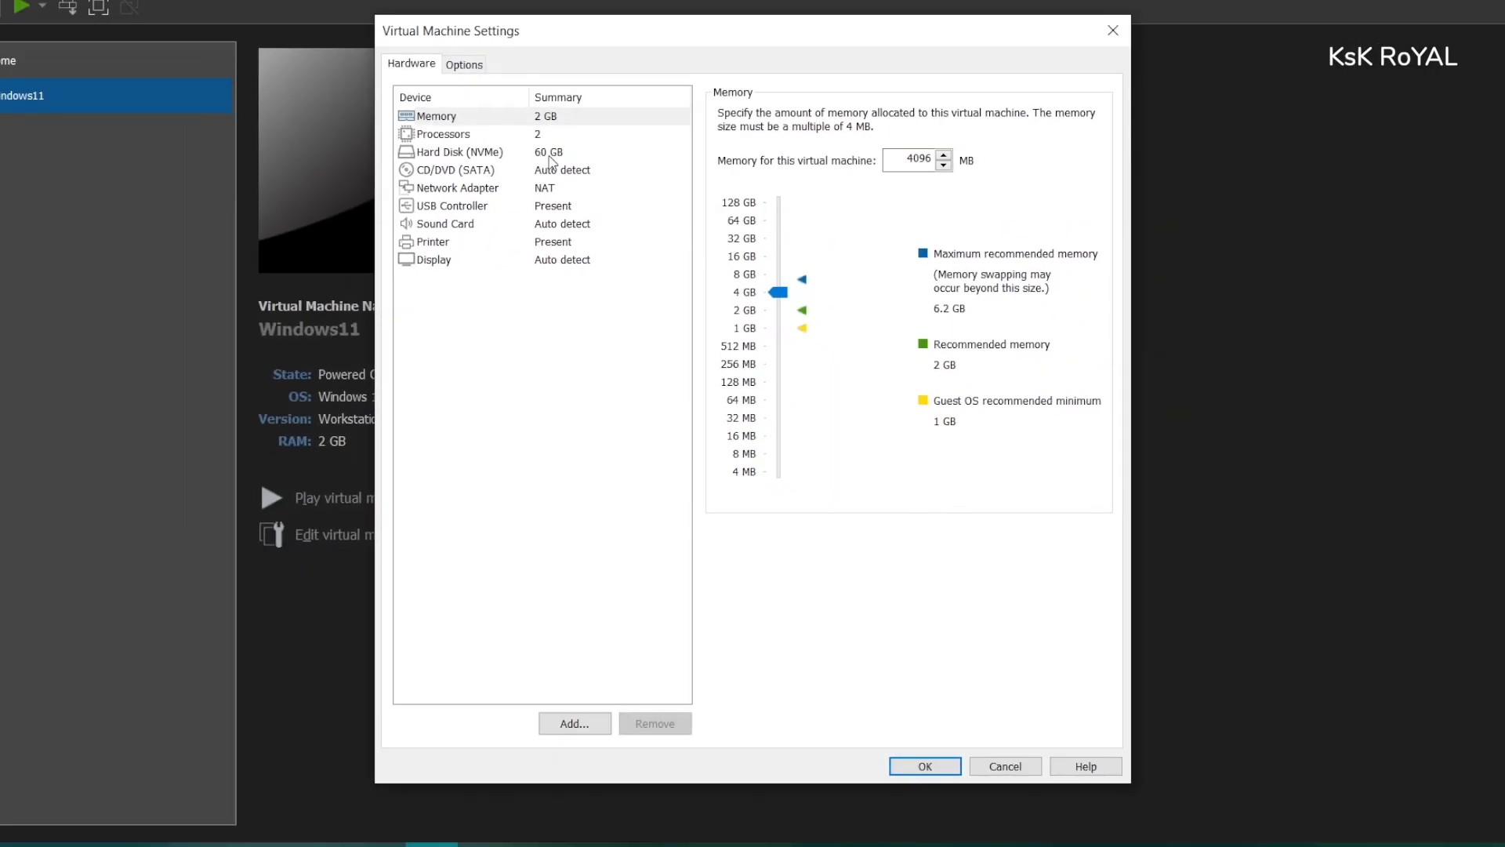
left_click(550, 154)
Step: Connect the CD/DVD (SATA) drive to the Windows 11 Official ISO image from the VM folder on the Desktop
left_click(569, 171)
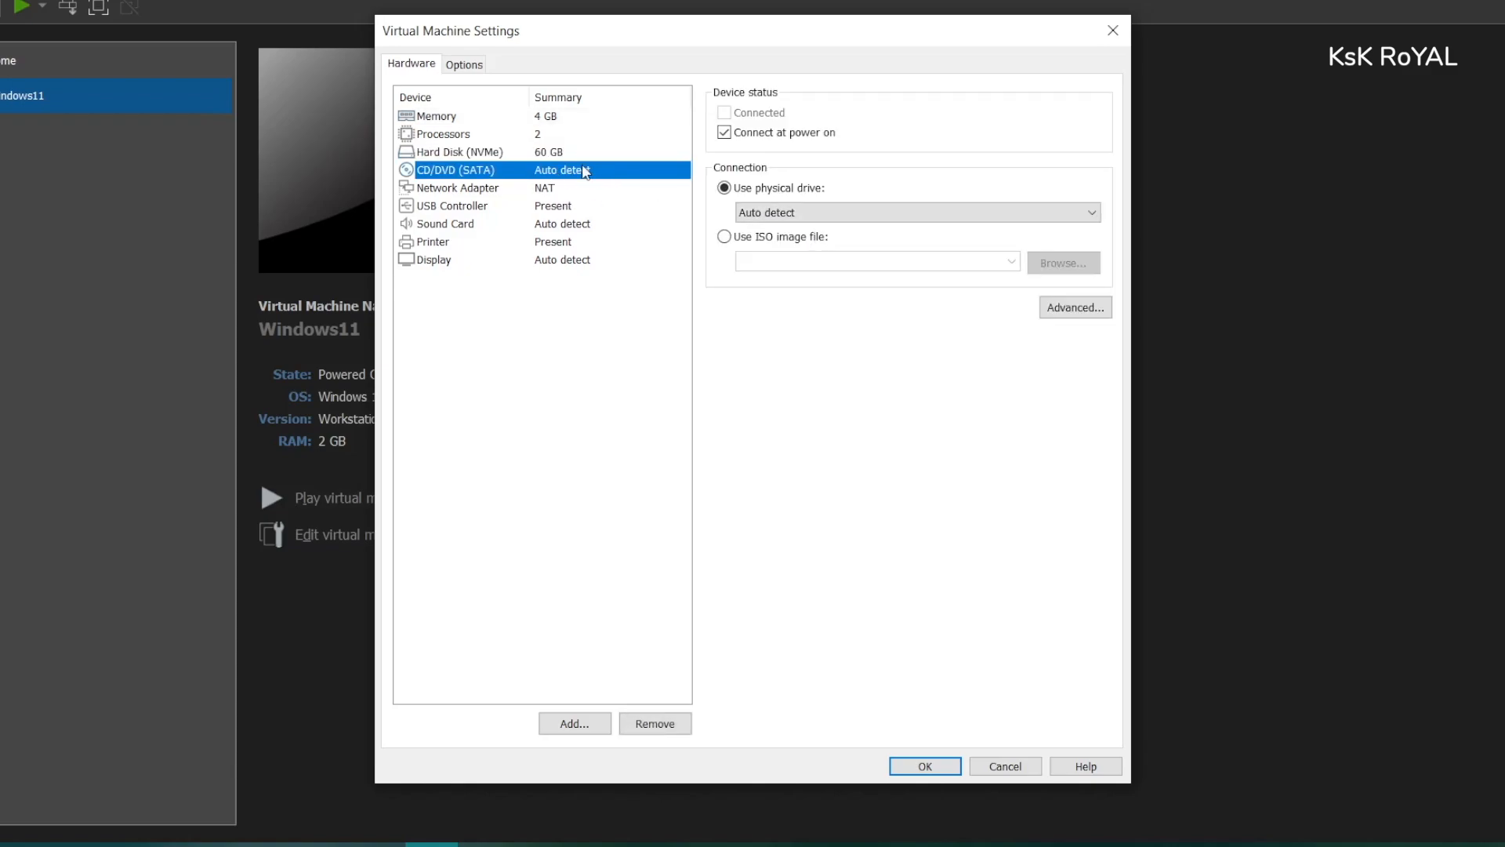
left_click(750, 237)
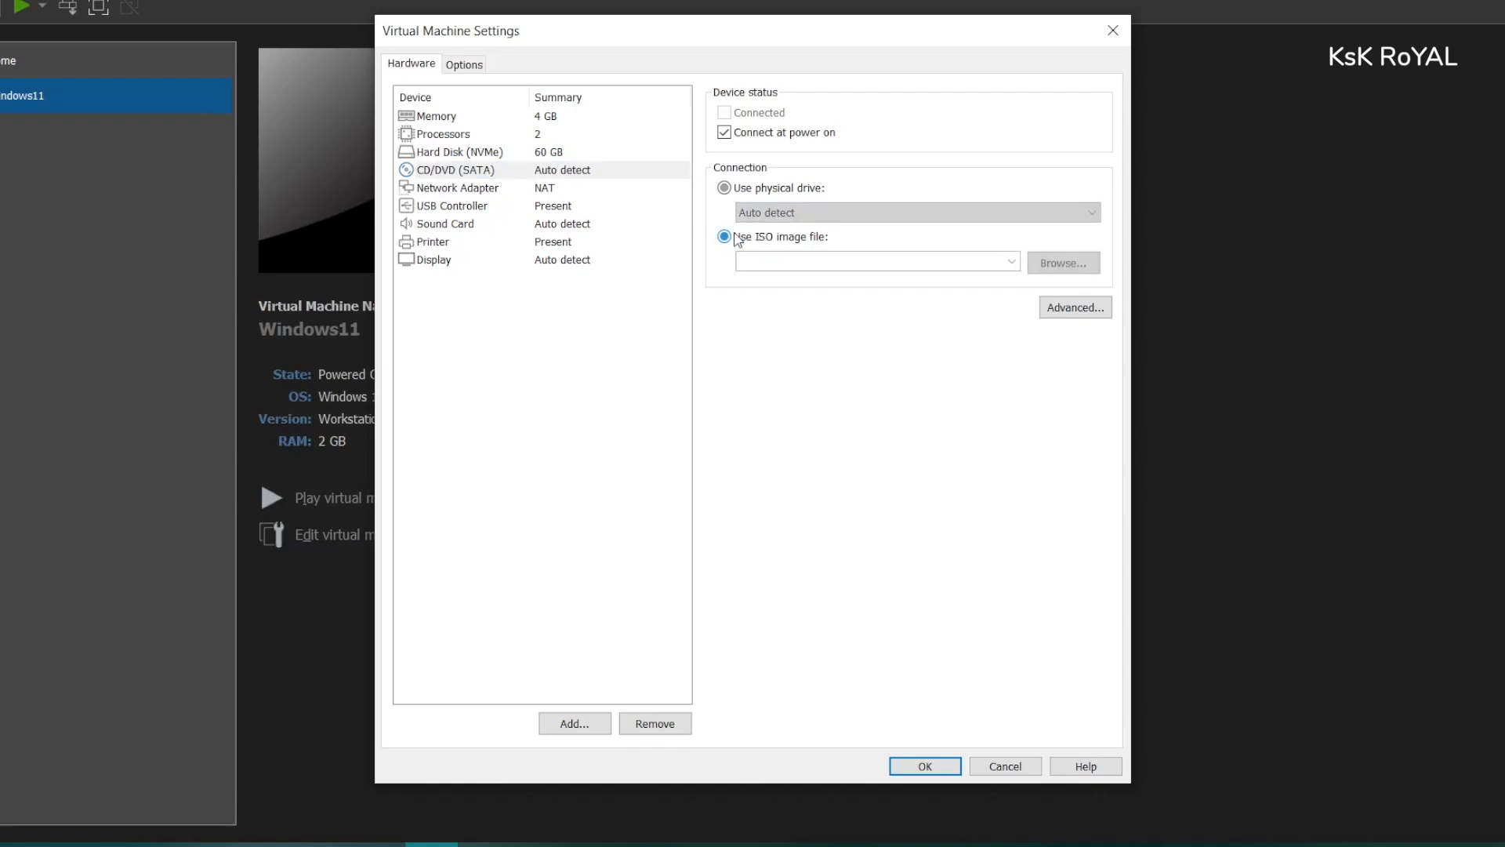
left_click(1087, 271)
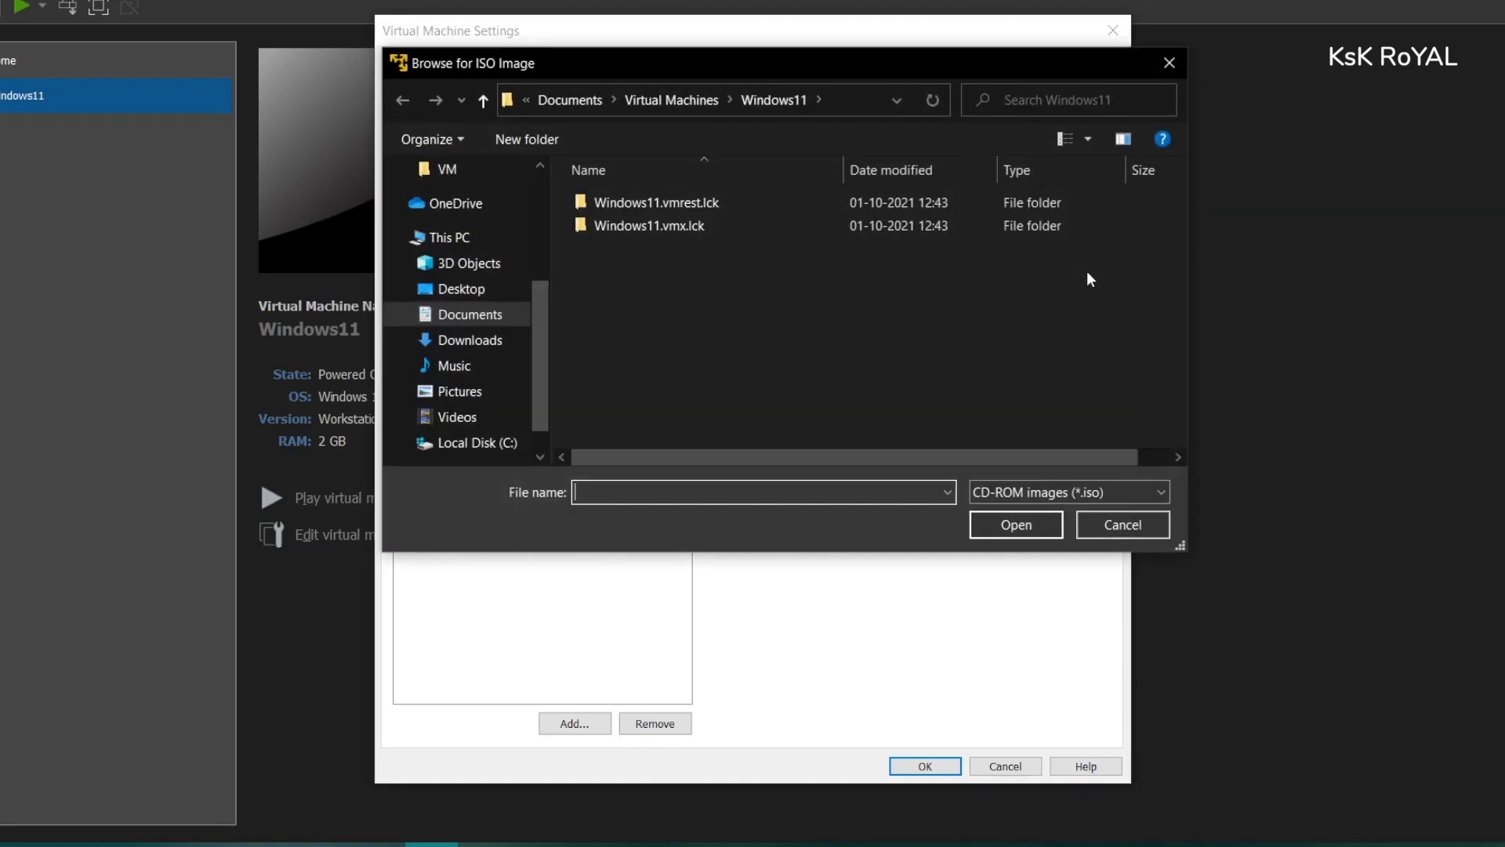
left_click(486, 287)
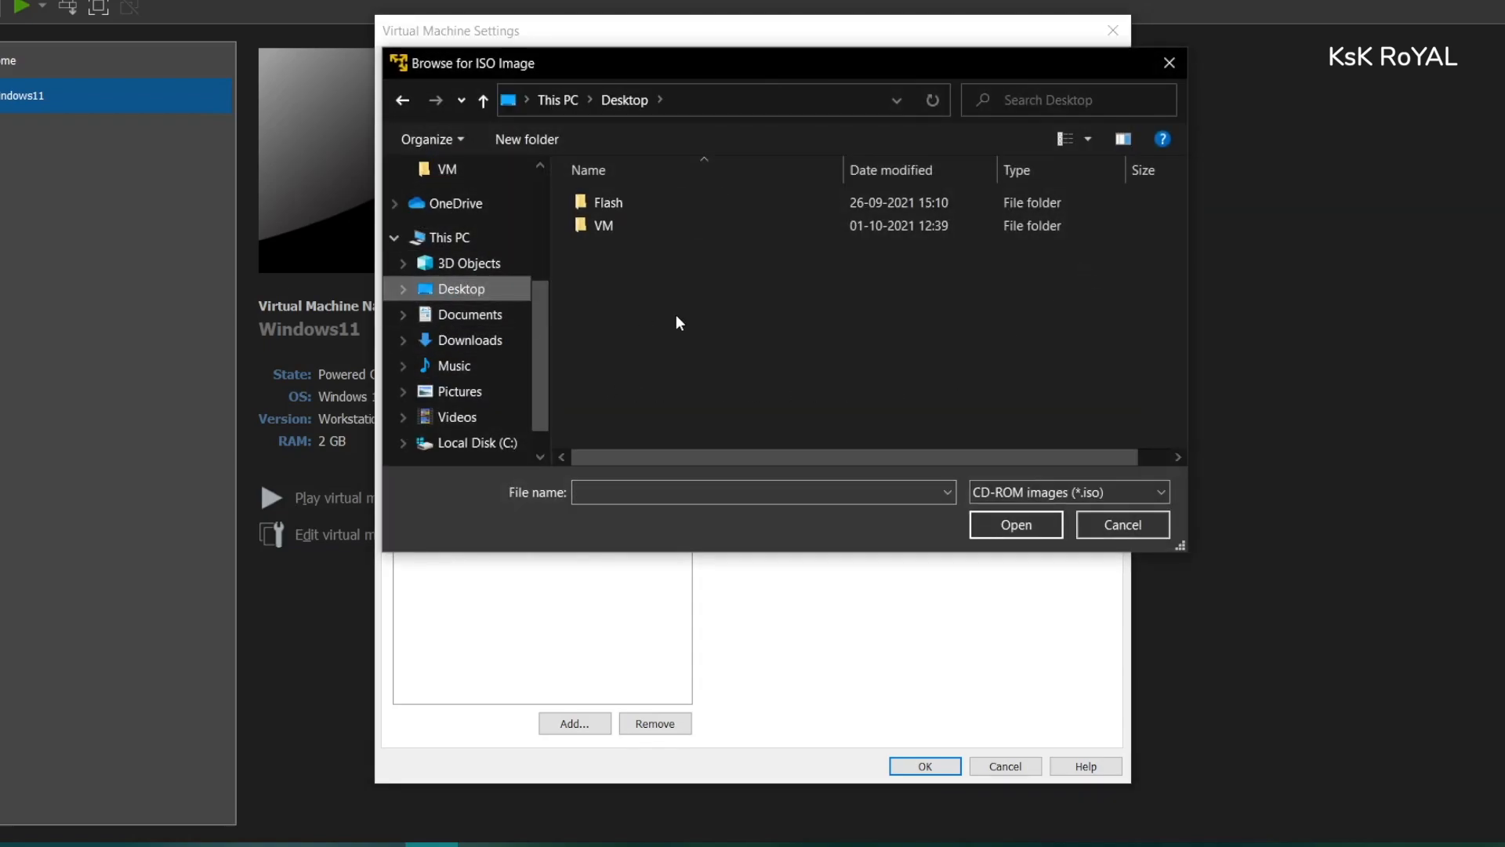
double_click(656, 229)
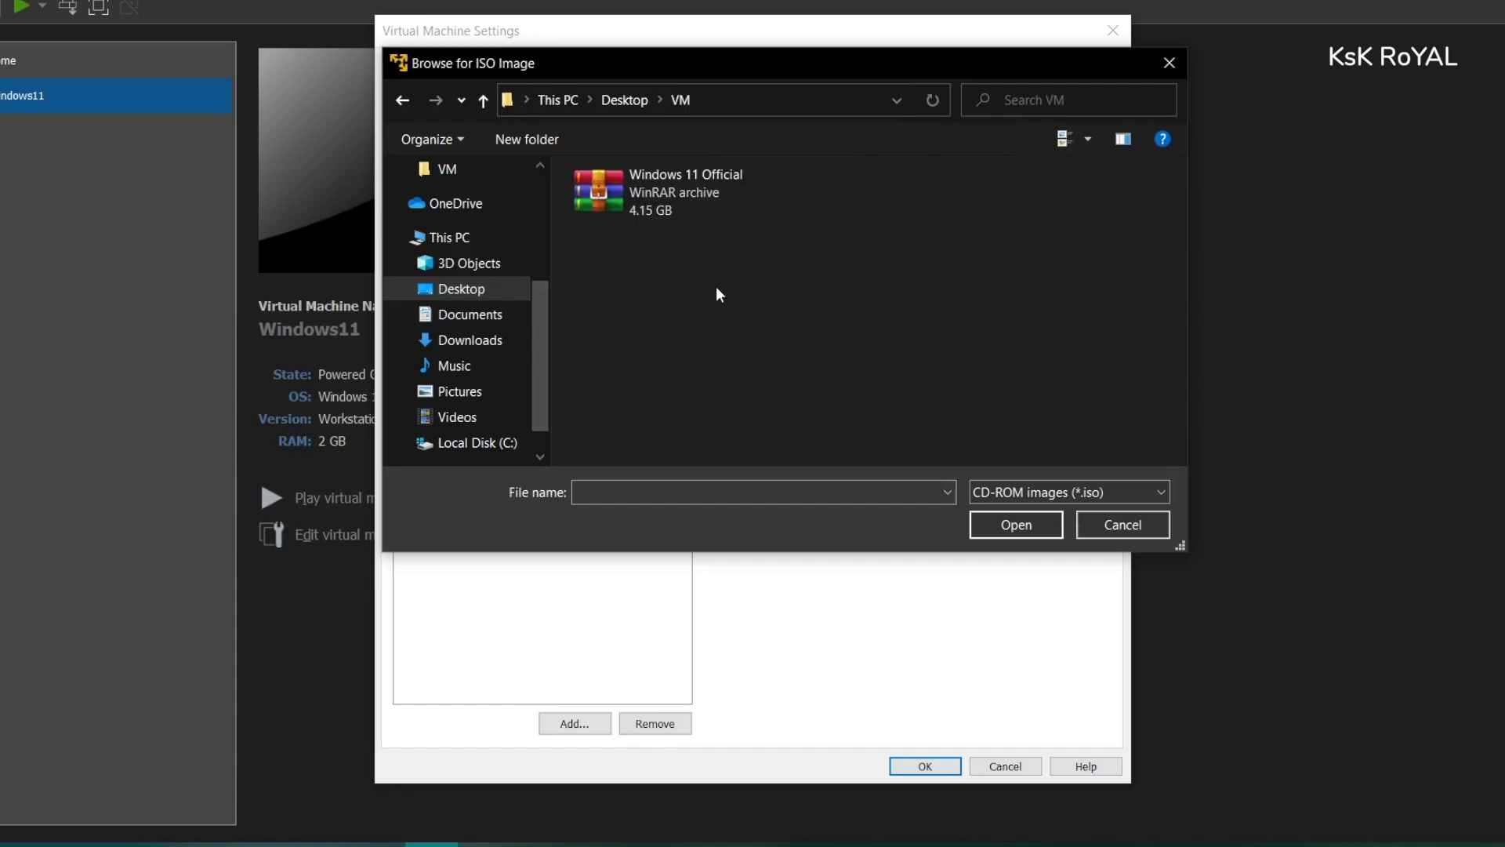
left_click(712, 192)
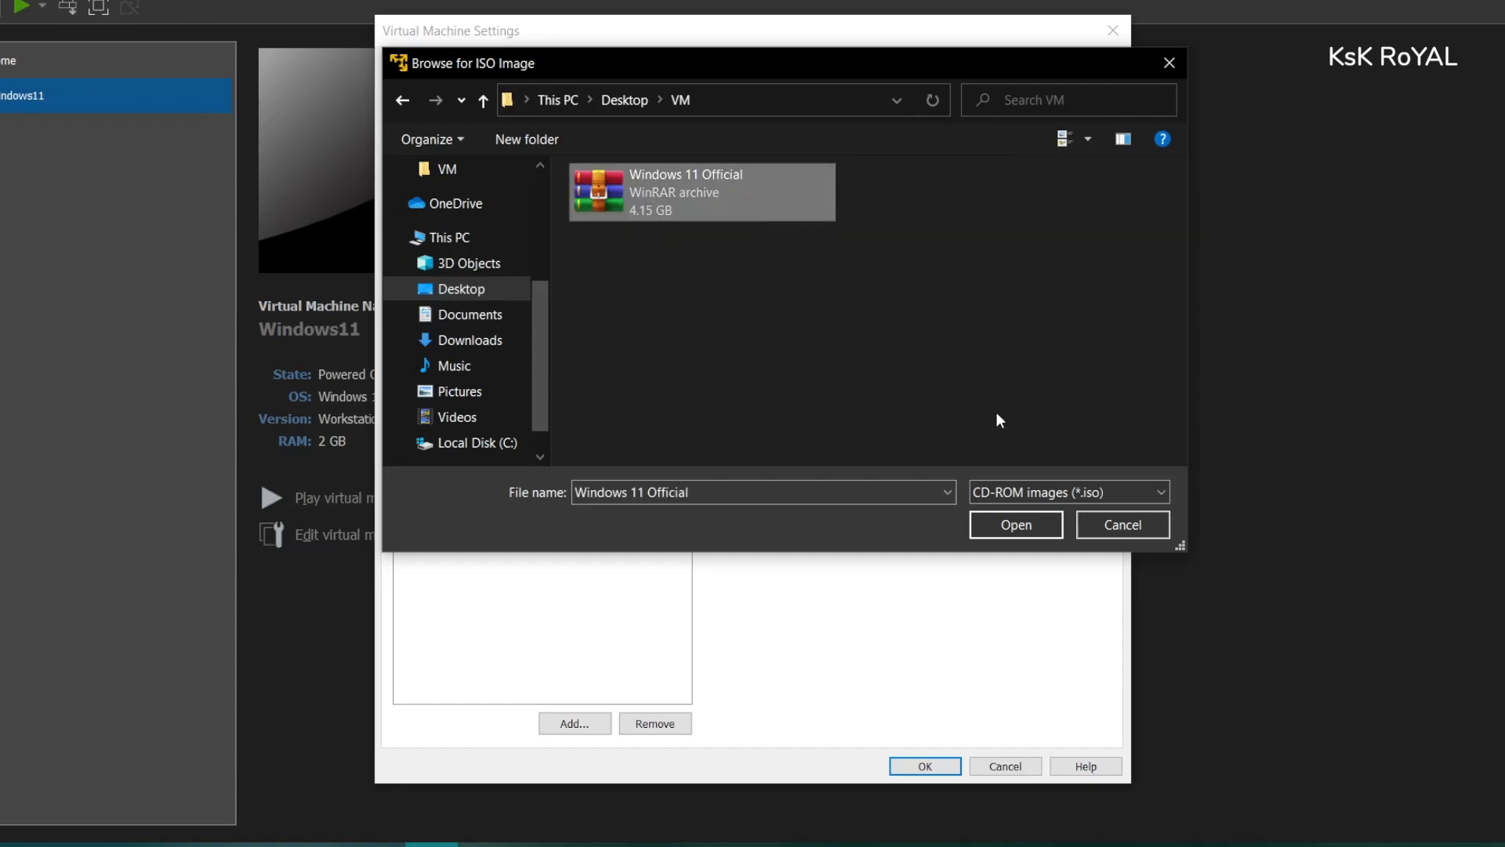
left_click(1009, 517)
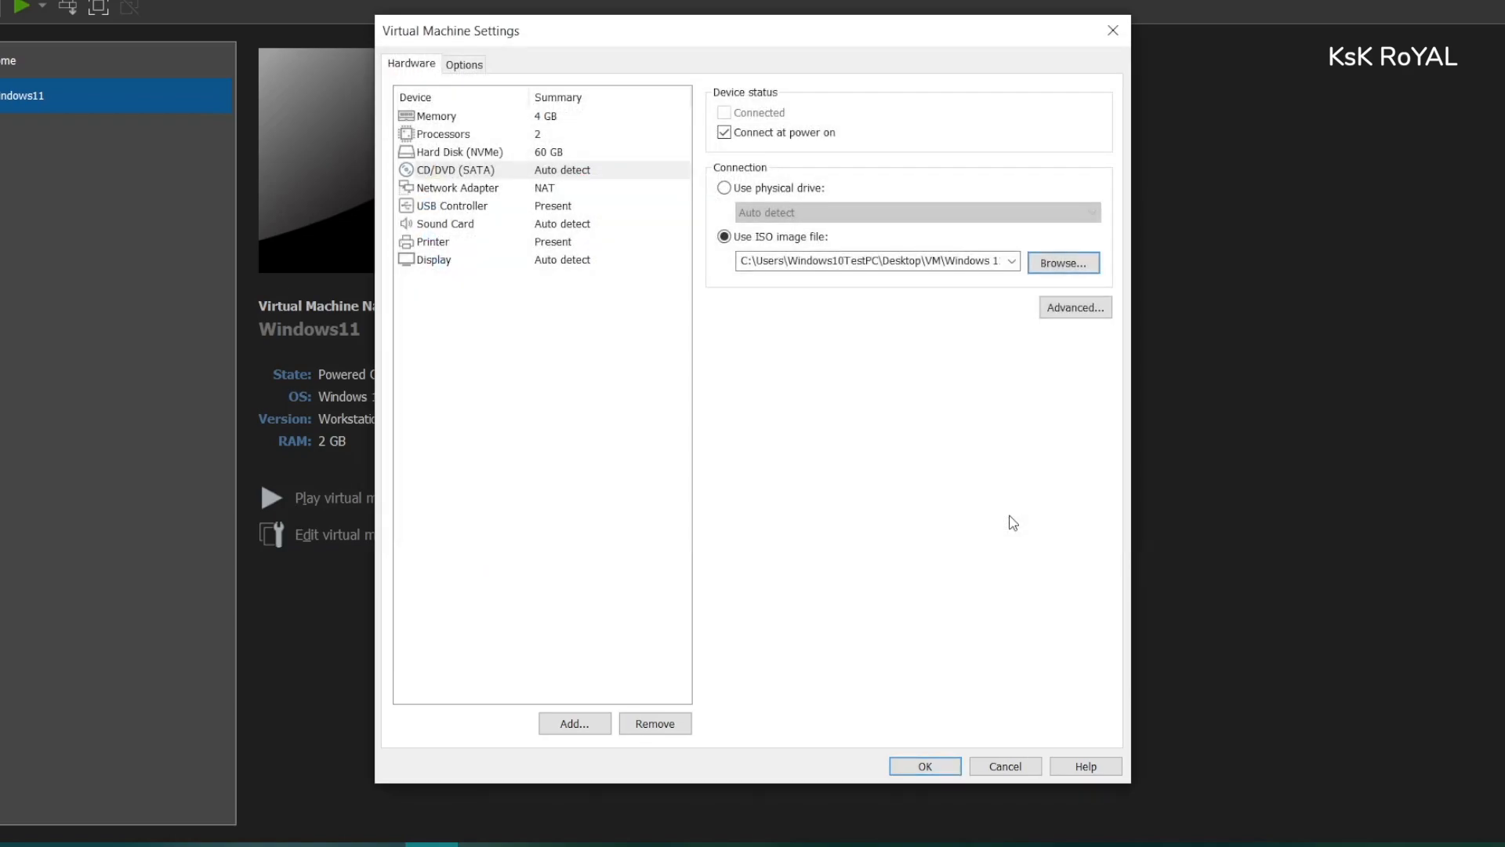
Step: Use NAT as the network connection for the network adapter and save the virtual machine settings
left_click(564, 189)
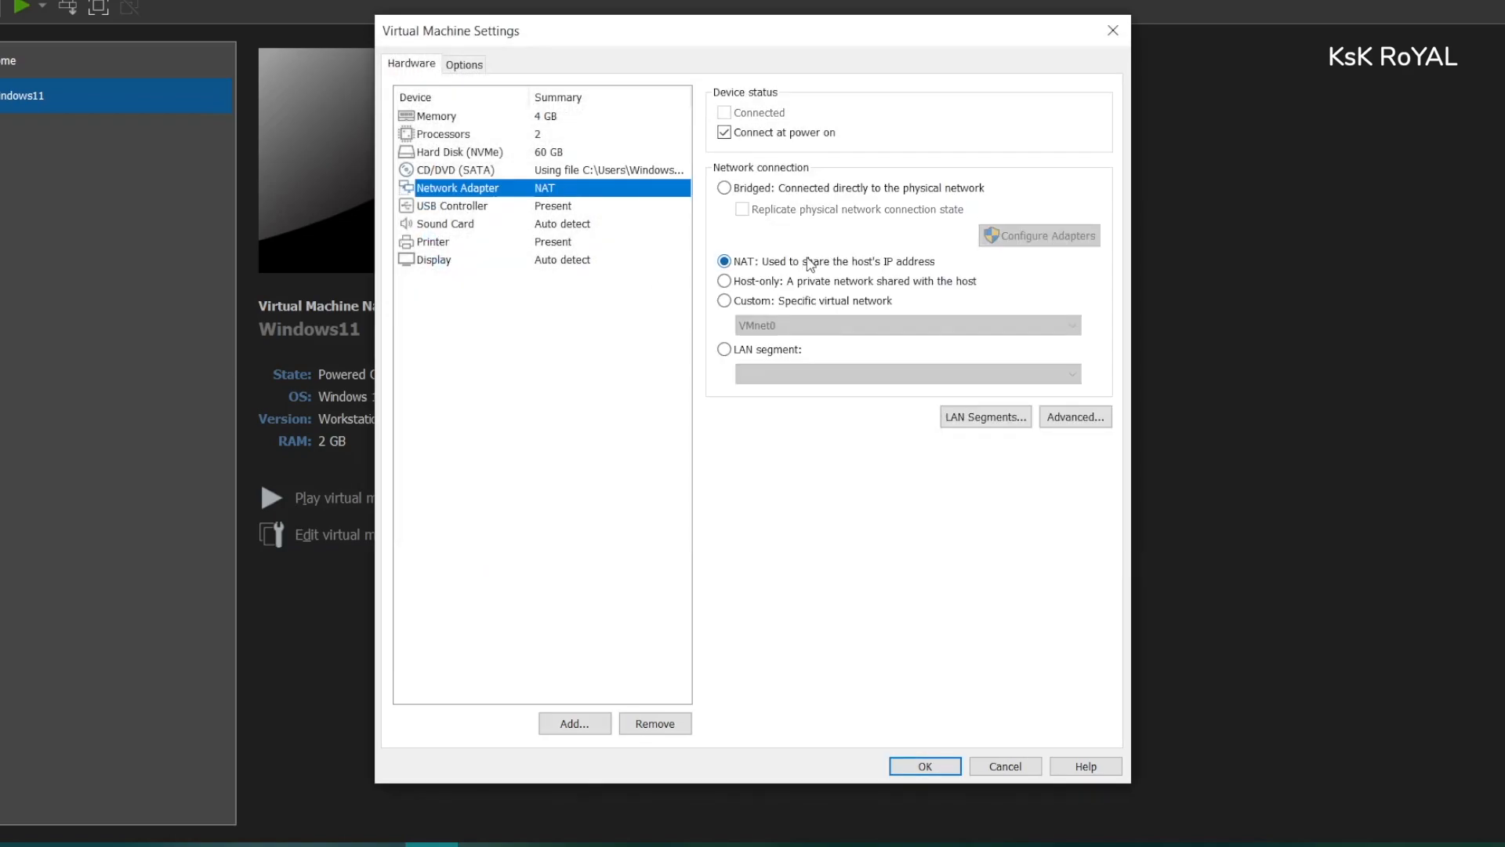
left_click(725, 262)
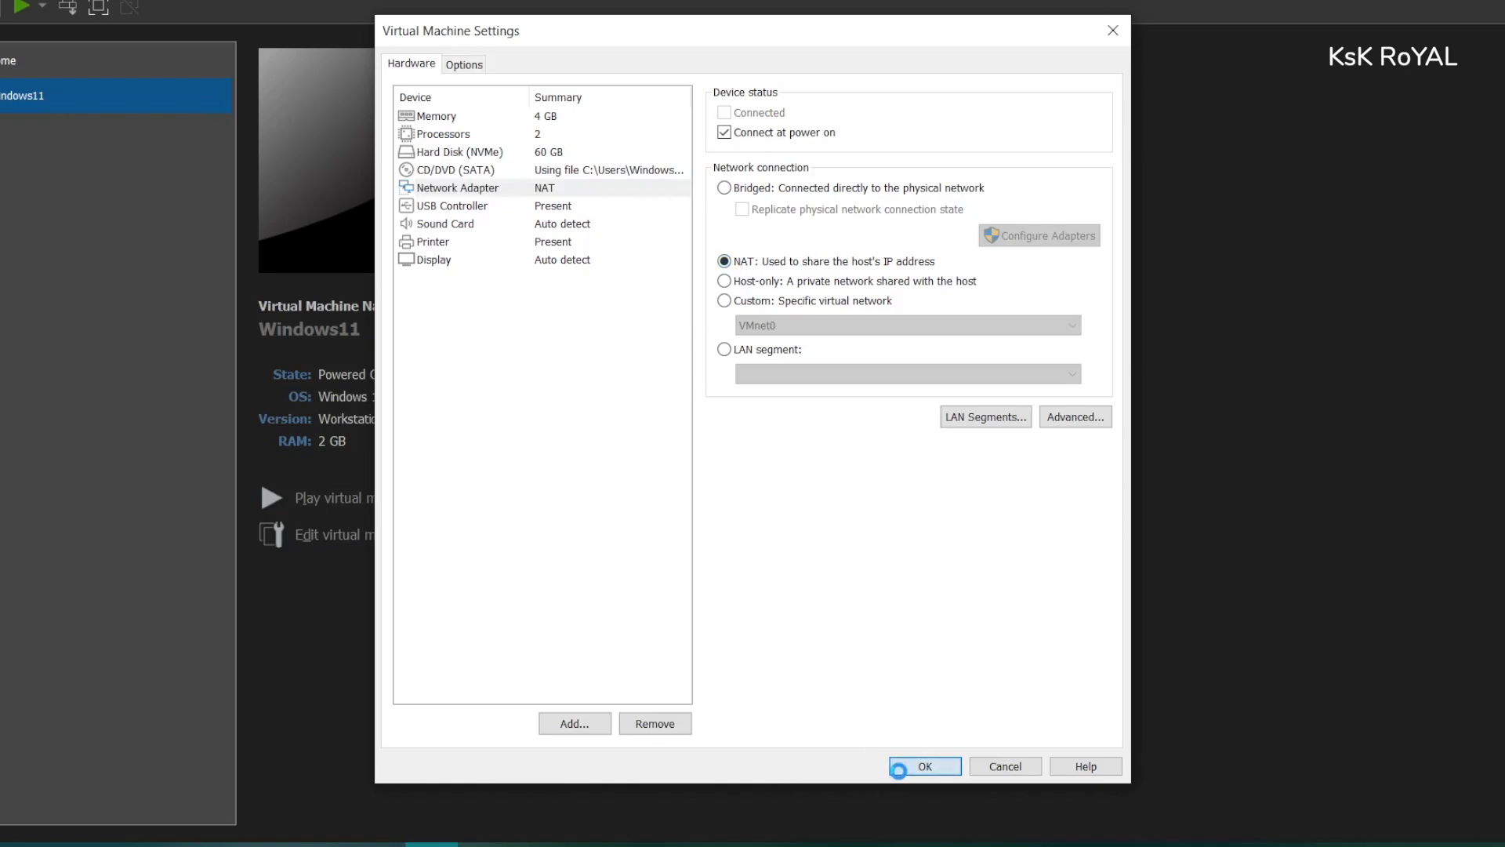
left_click(923, 766)
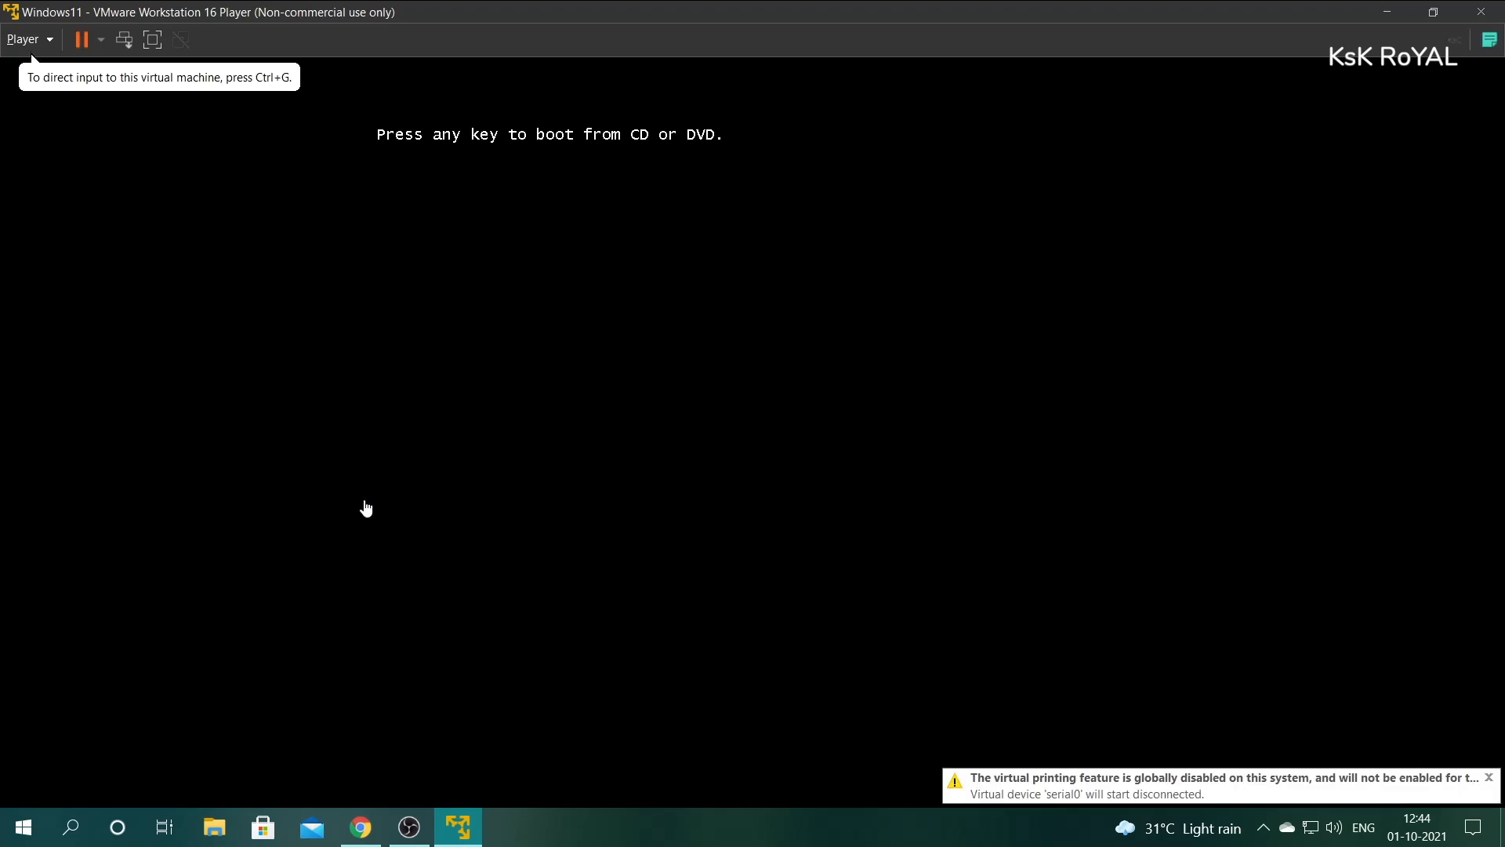
Step: Boot the Windows11 virtual machine from its CD or DVD
left_click(499, 492)
key("Return")
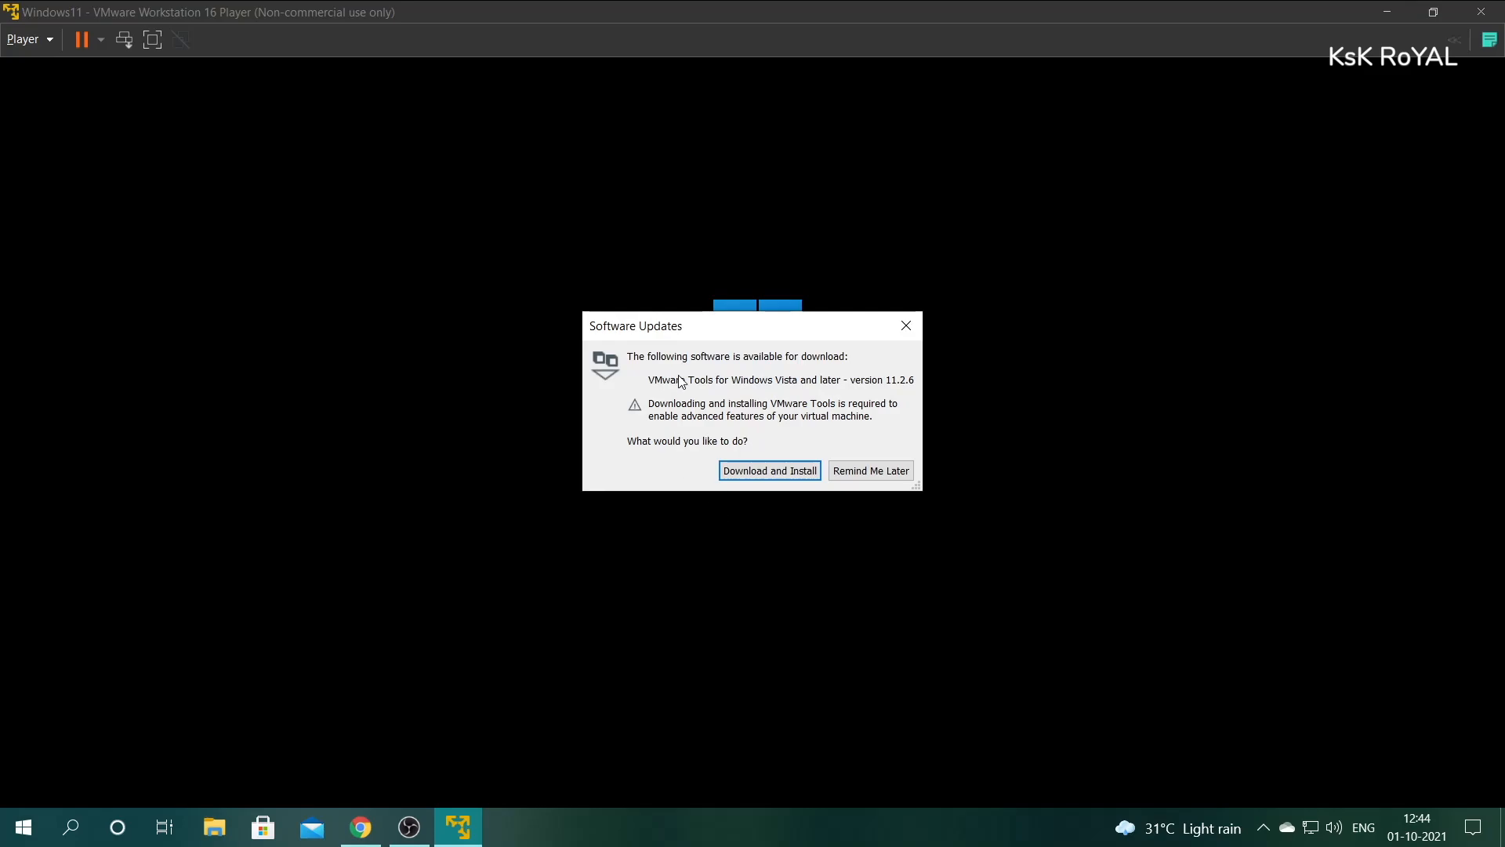
Step: Download and install VMware Tools for Windows Vista and later, version 11.2.6, showing the update details, and close the update window
left_click_drag(734, 337, 292, 303)
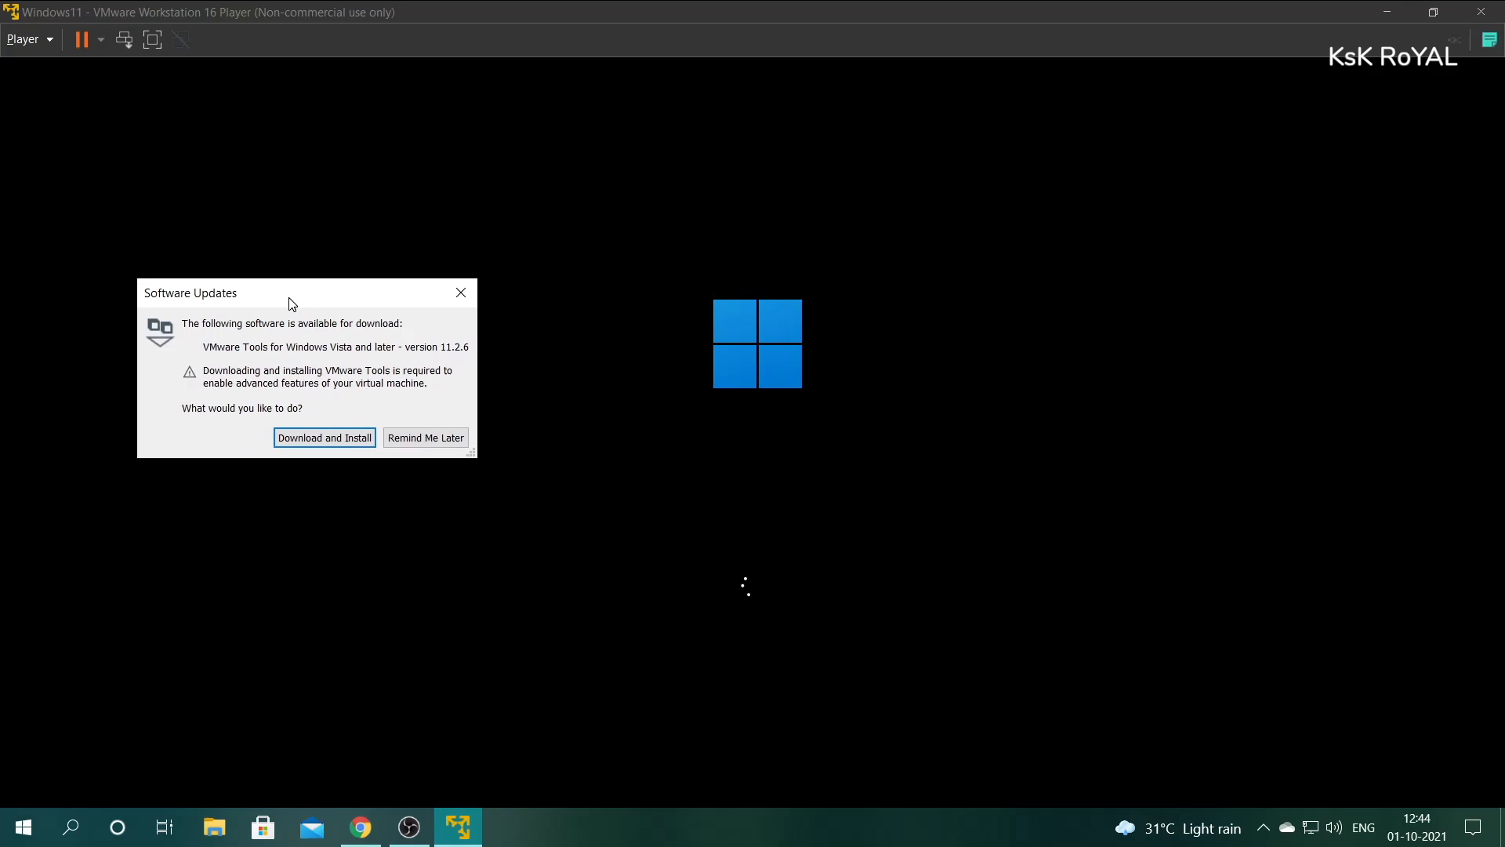
left_click(355, 447)
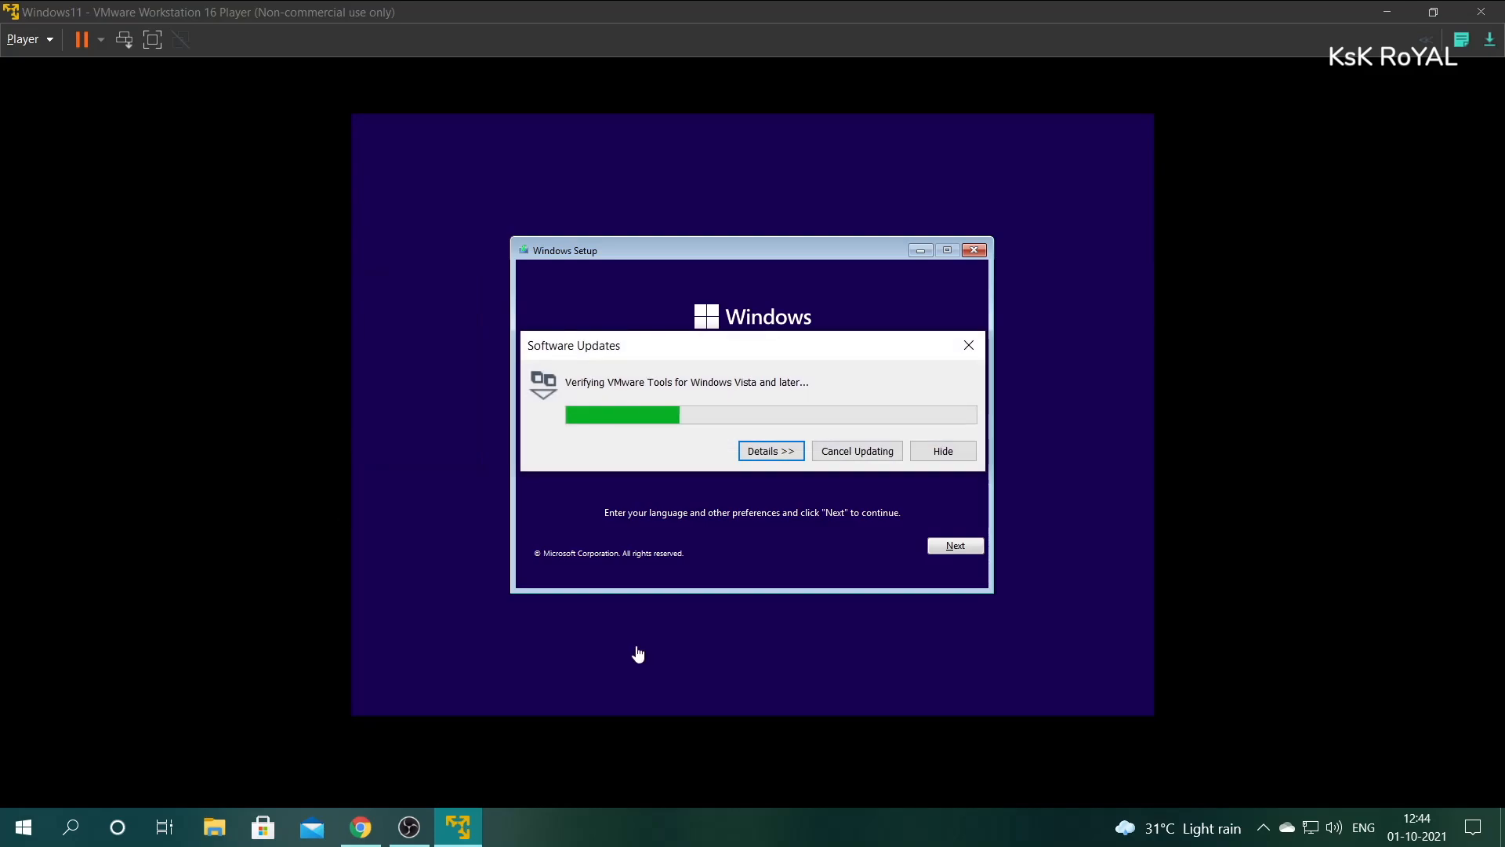
left_click(790, 458)
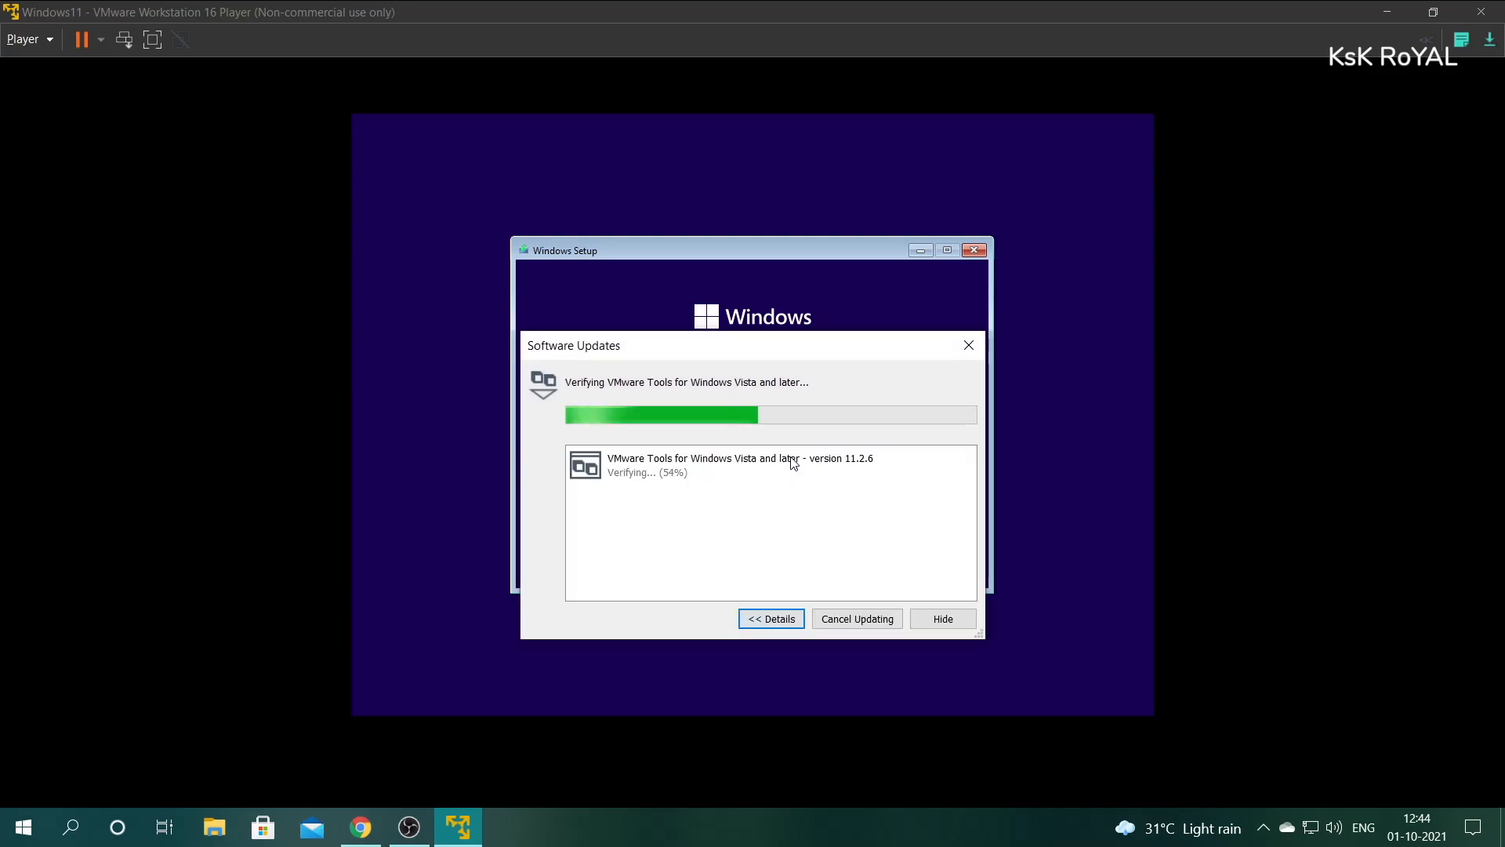
left_click_drag(795, 345, 803, 269)
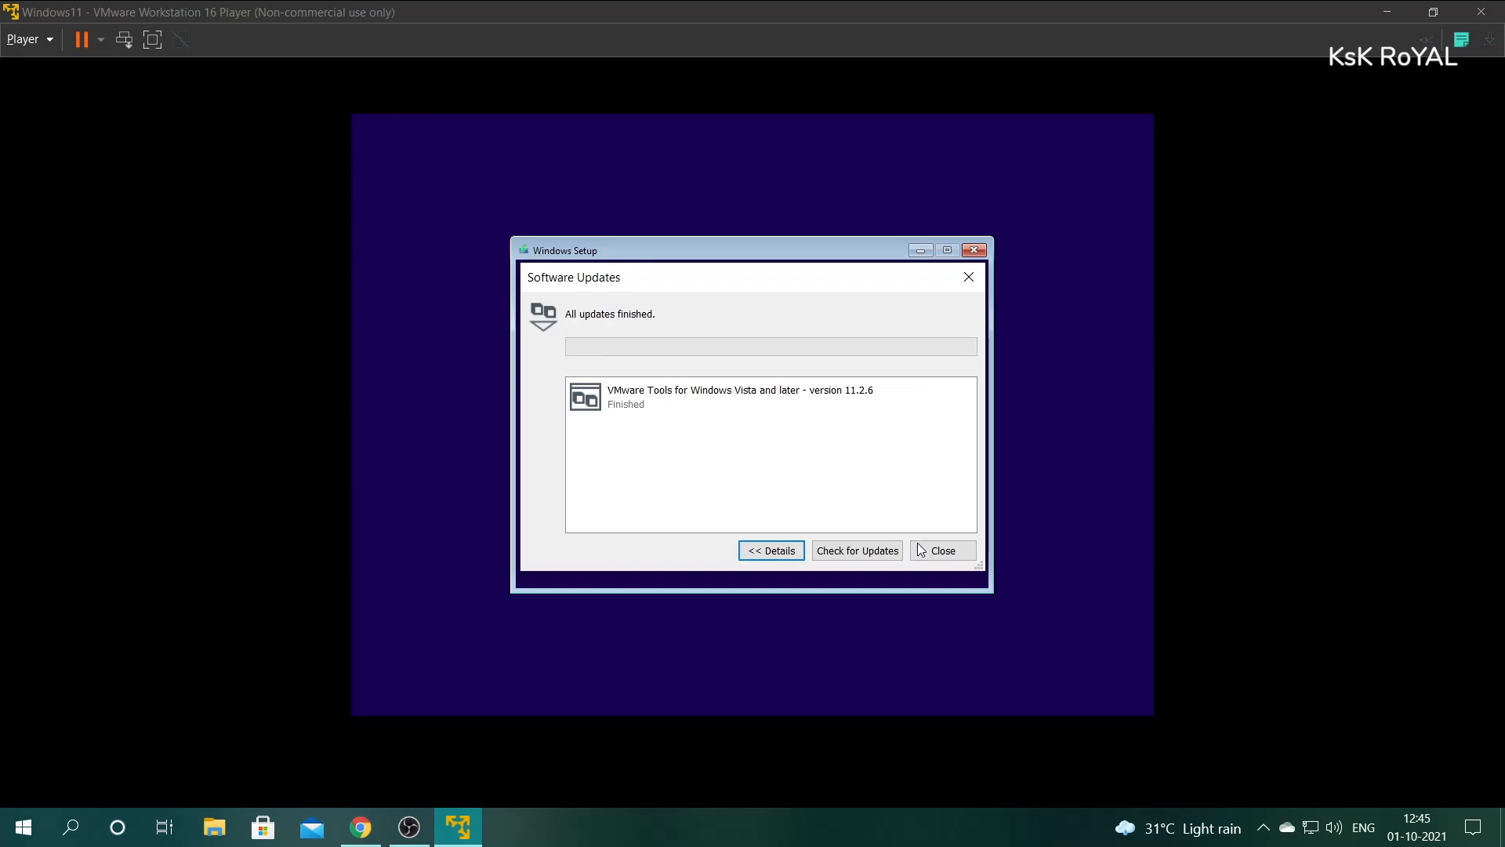
left_click(969, 277)
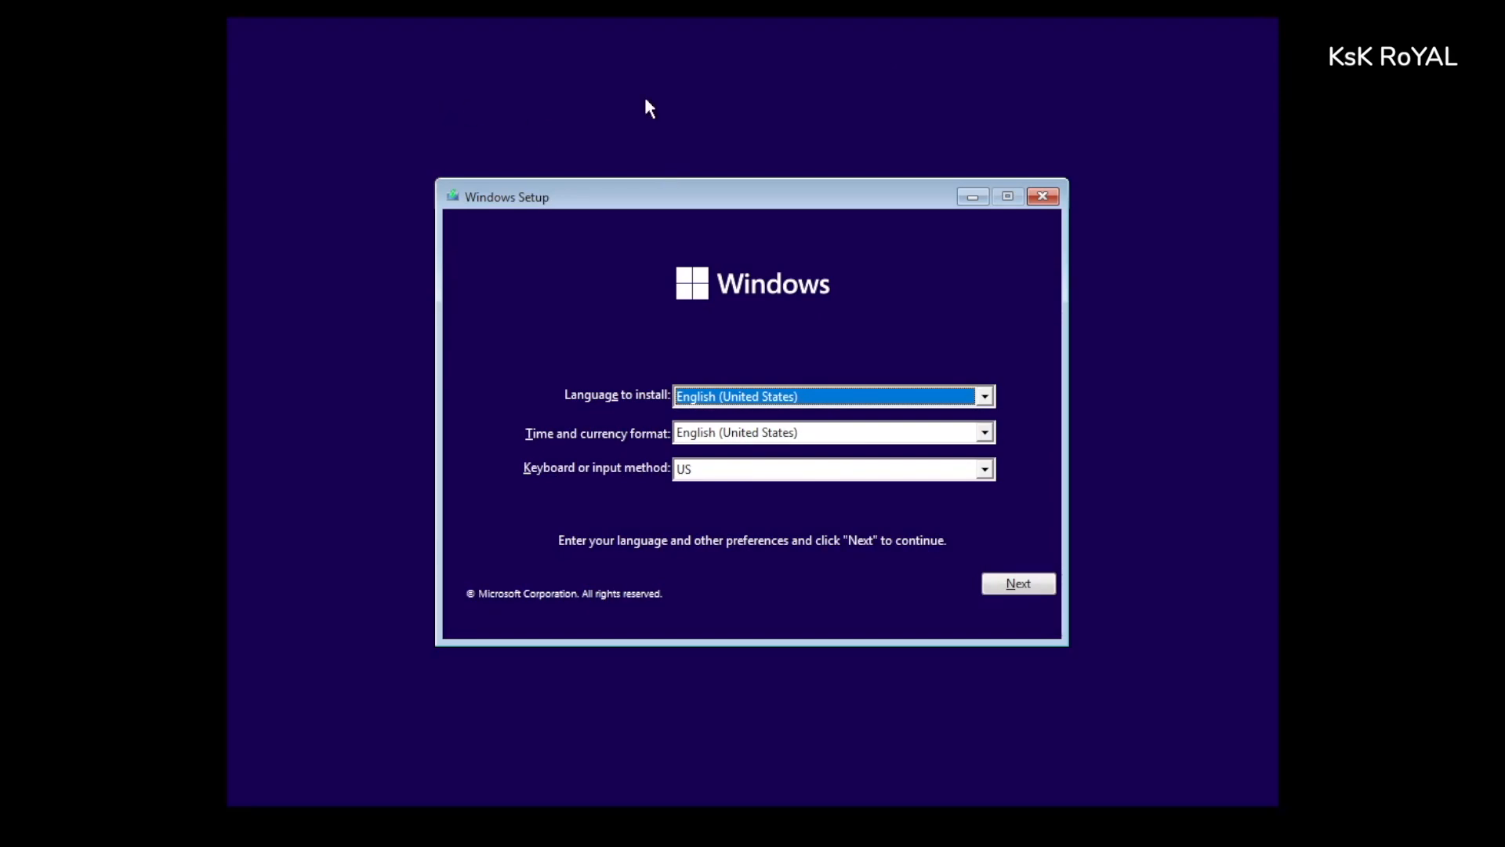
Step: Start Windows Setup with English (United States) and the US keyboard, and continue without a product key
left_click_drag(706, 194, 705, 187)
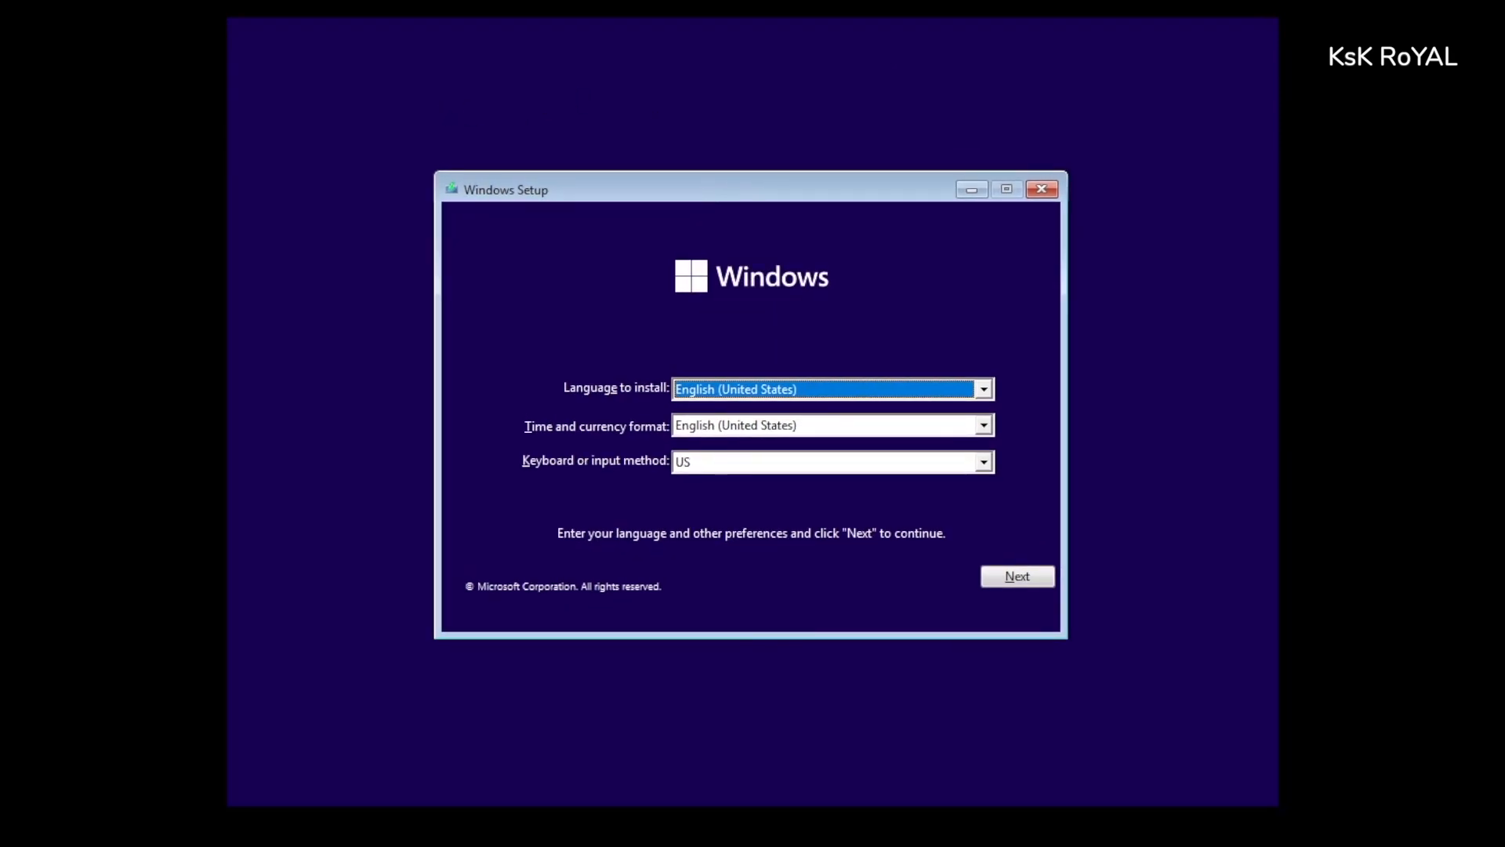
left_click(1005, 572)
left_click(772, 424)
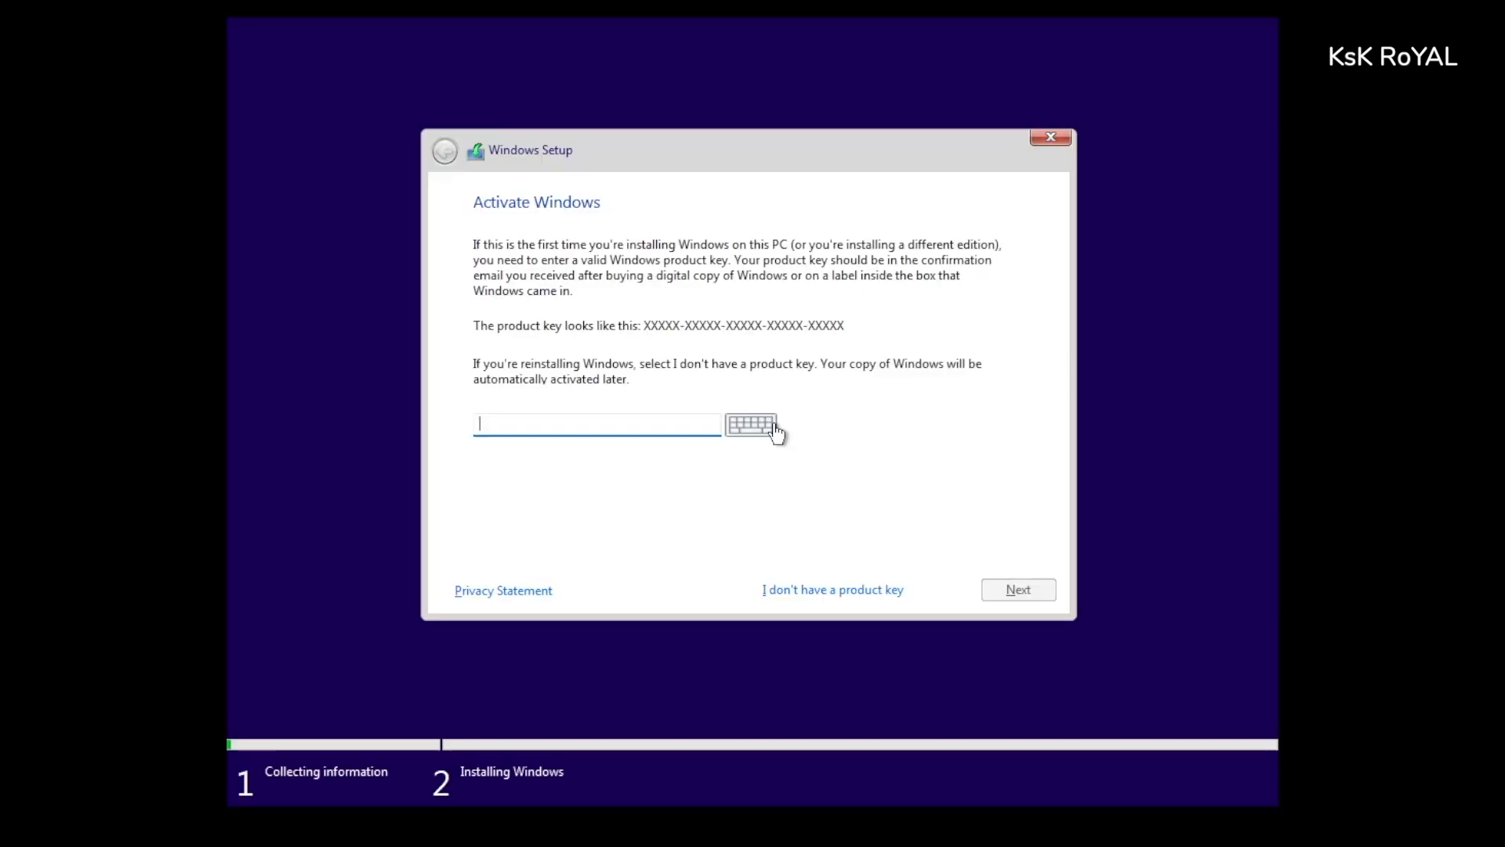
left_click(854, 590)
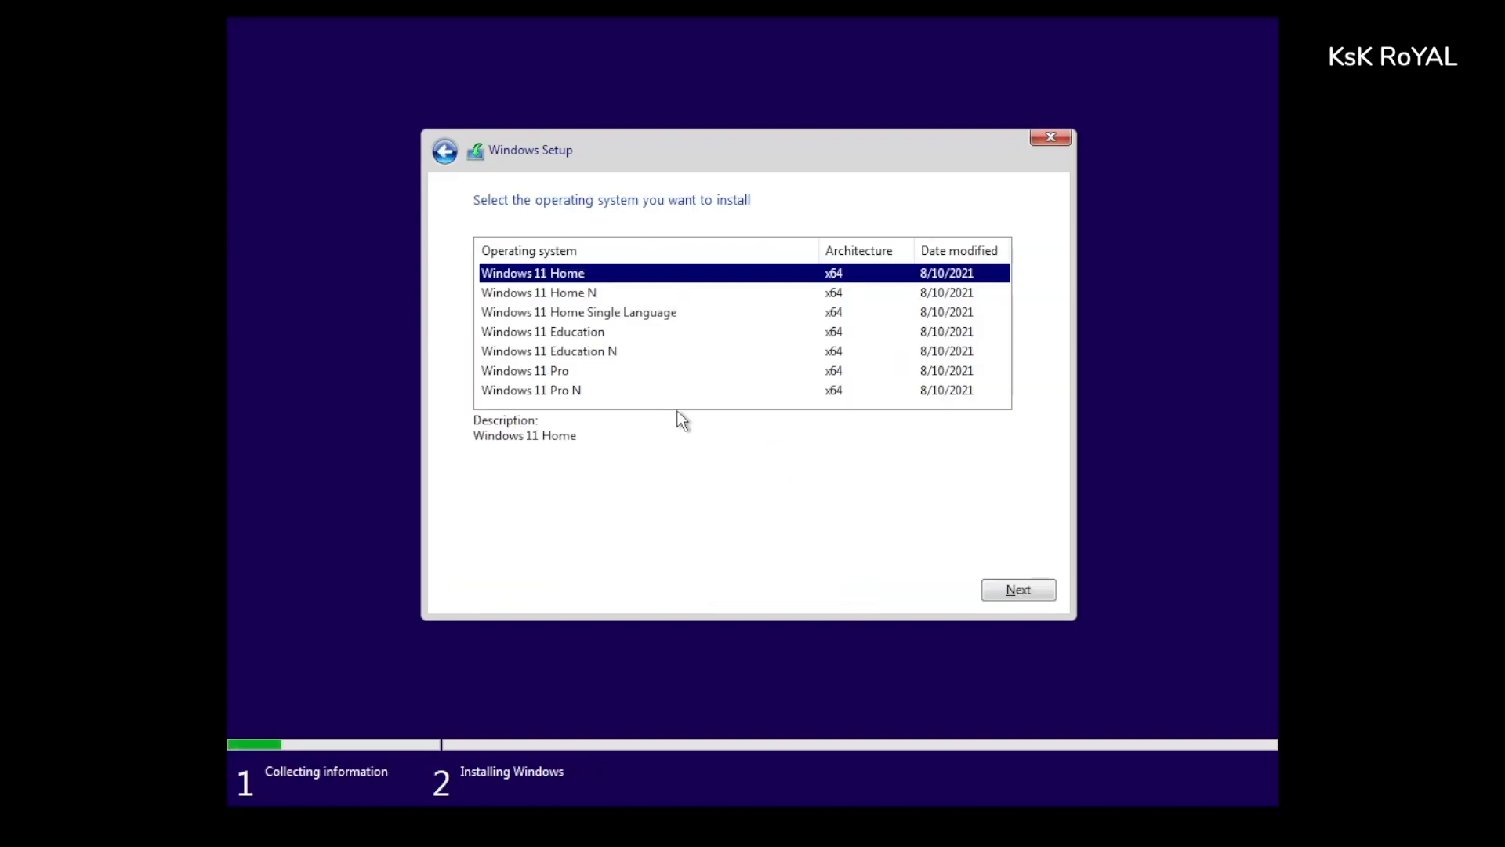
Step: Choose Windows 11 Pro x64 as the operating system to install
left_click(593, 372)
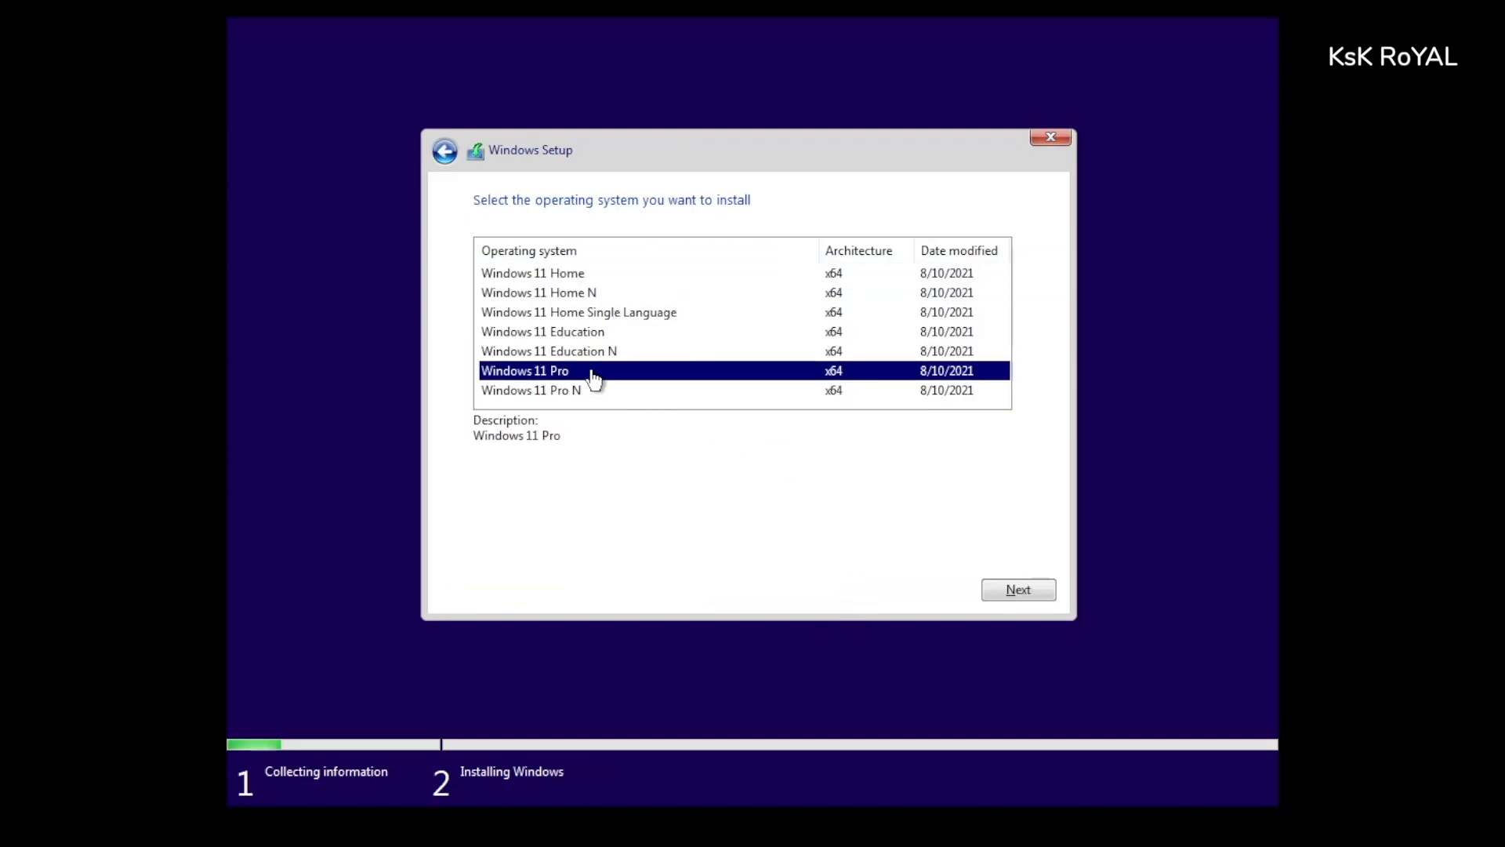
left_click(546, 268)
left_click(549, 370)
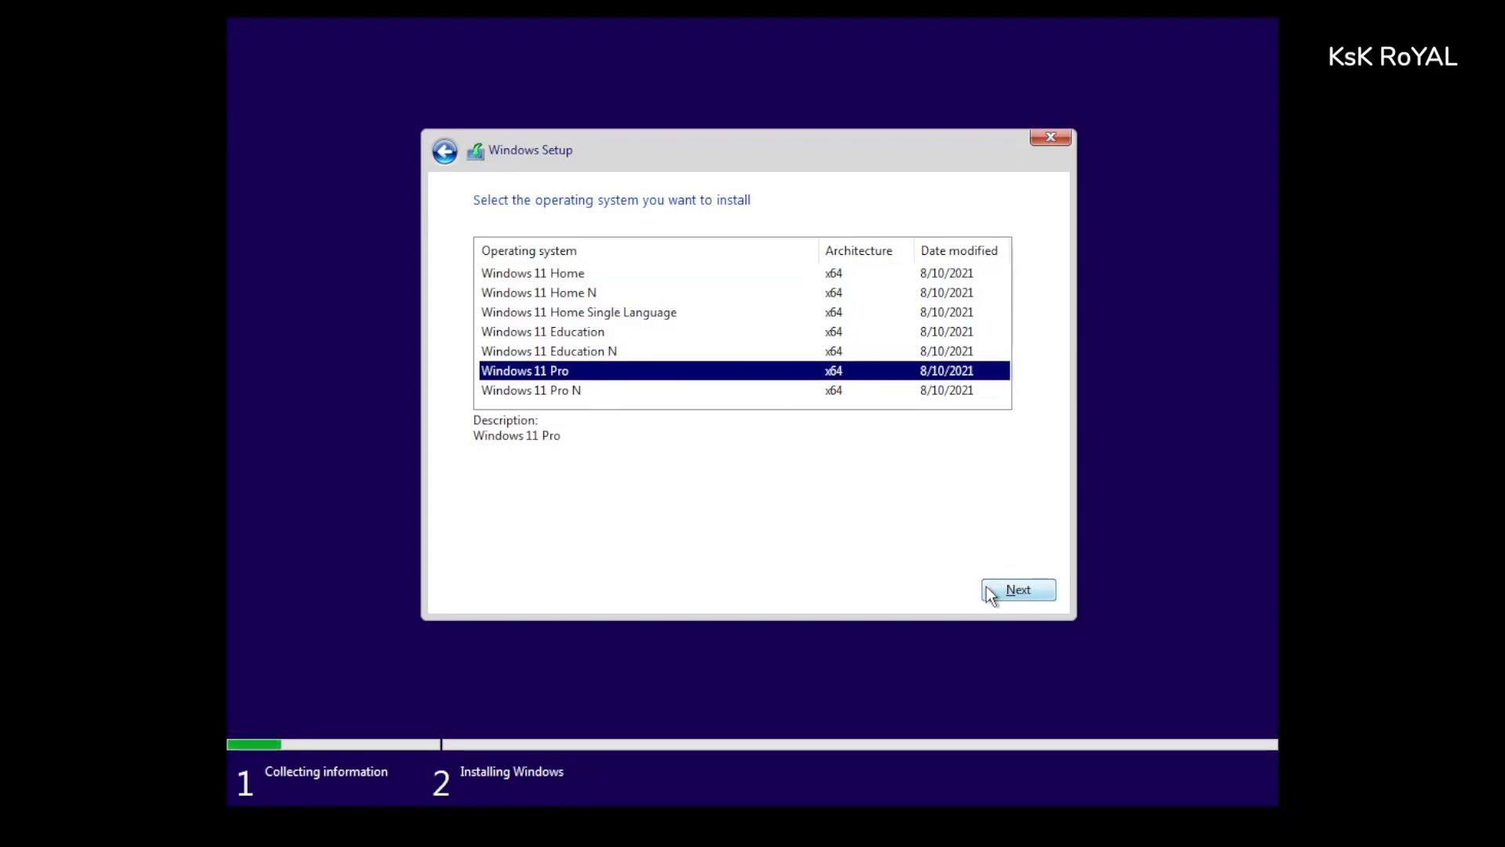
left_click(1011, 590)
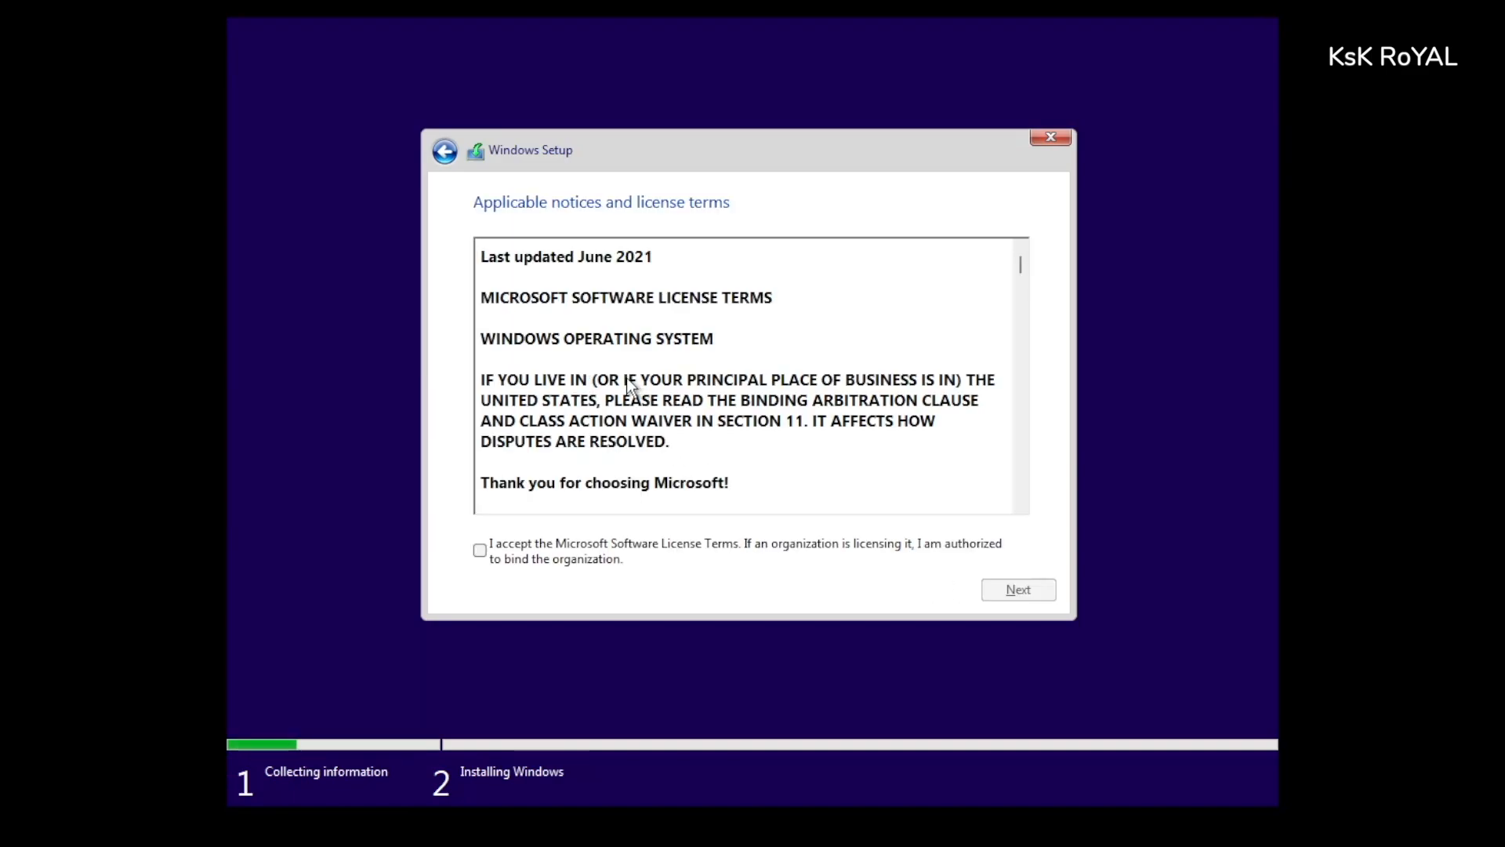
Step: Accept the Microsoft Software License Terms and choose the custom installation type
left_click(511, 563)
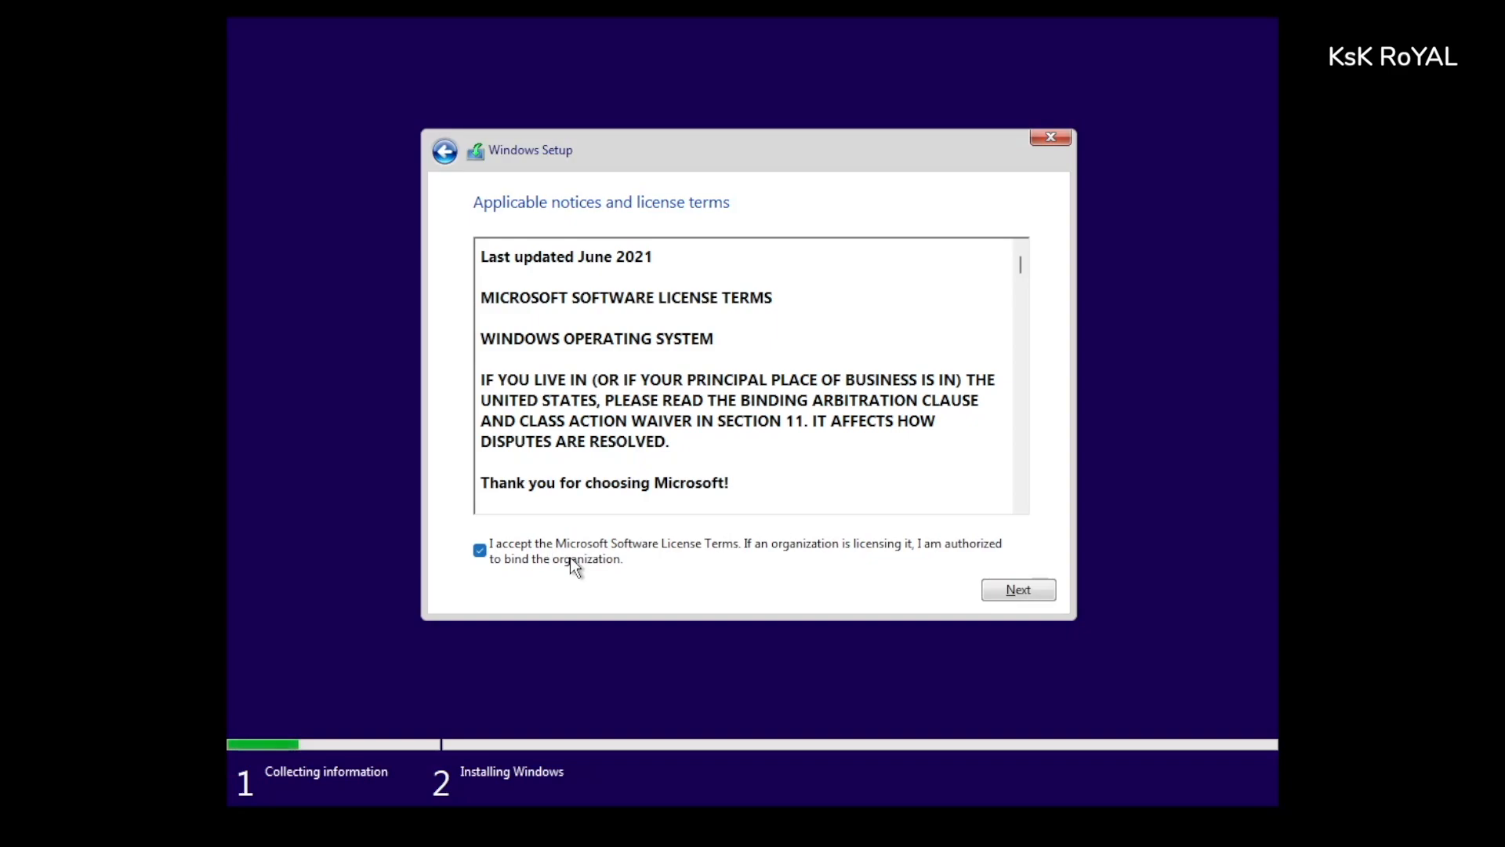
left_click(1003, 594)
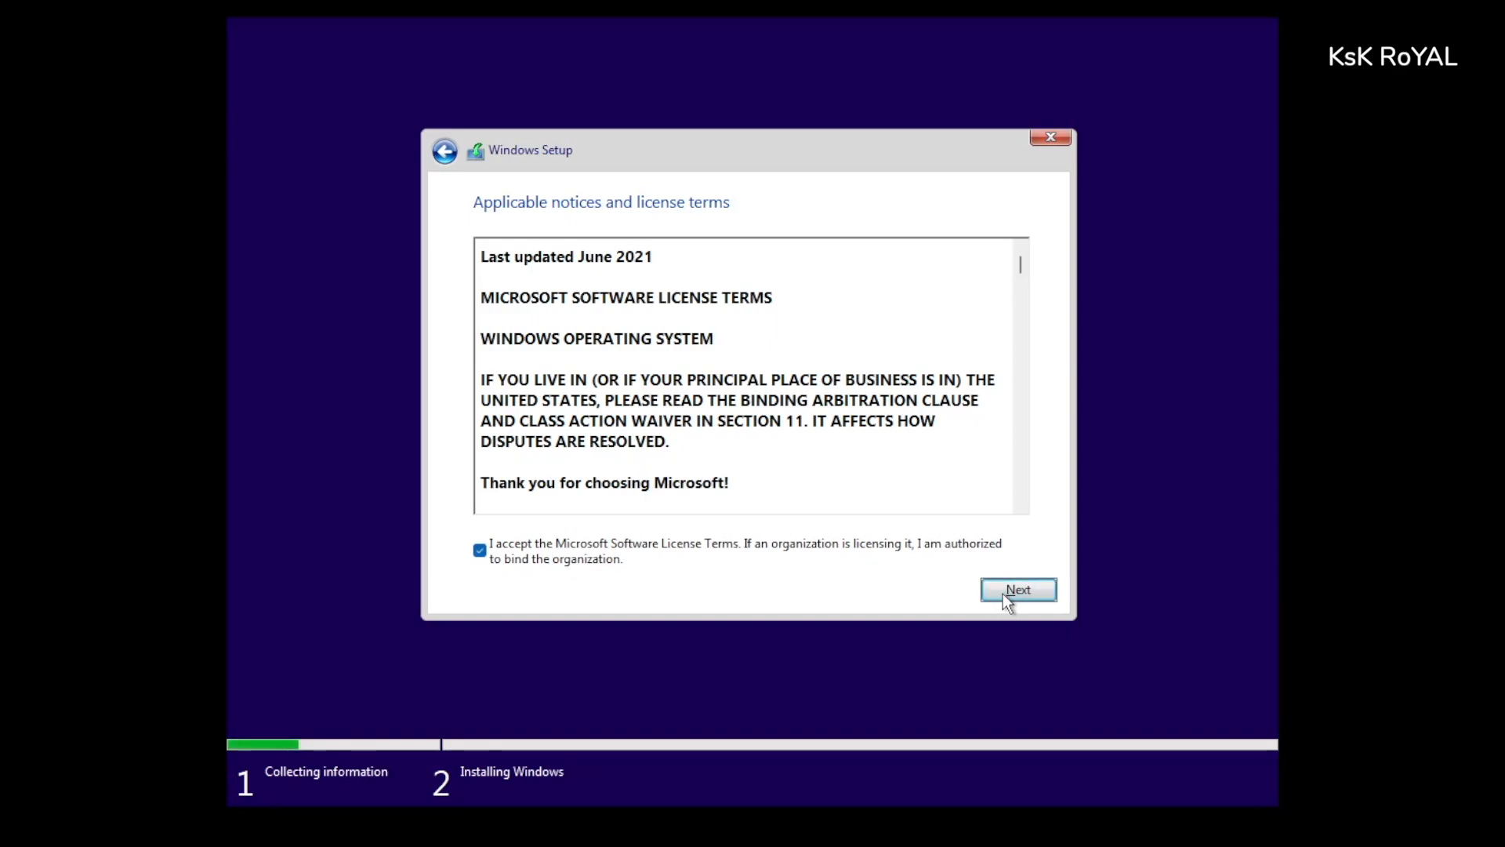
left_click(655, 395)
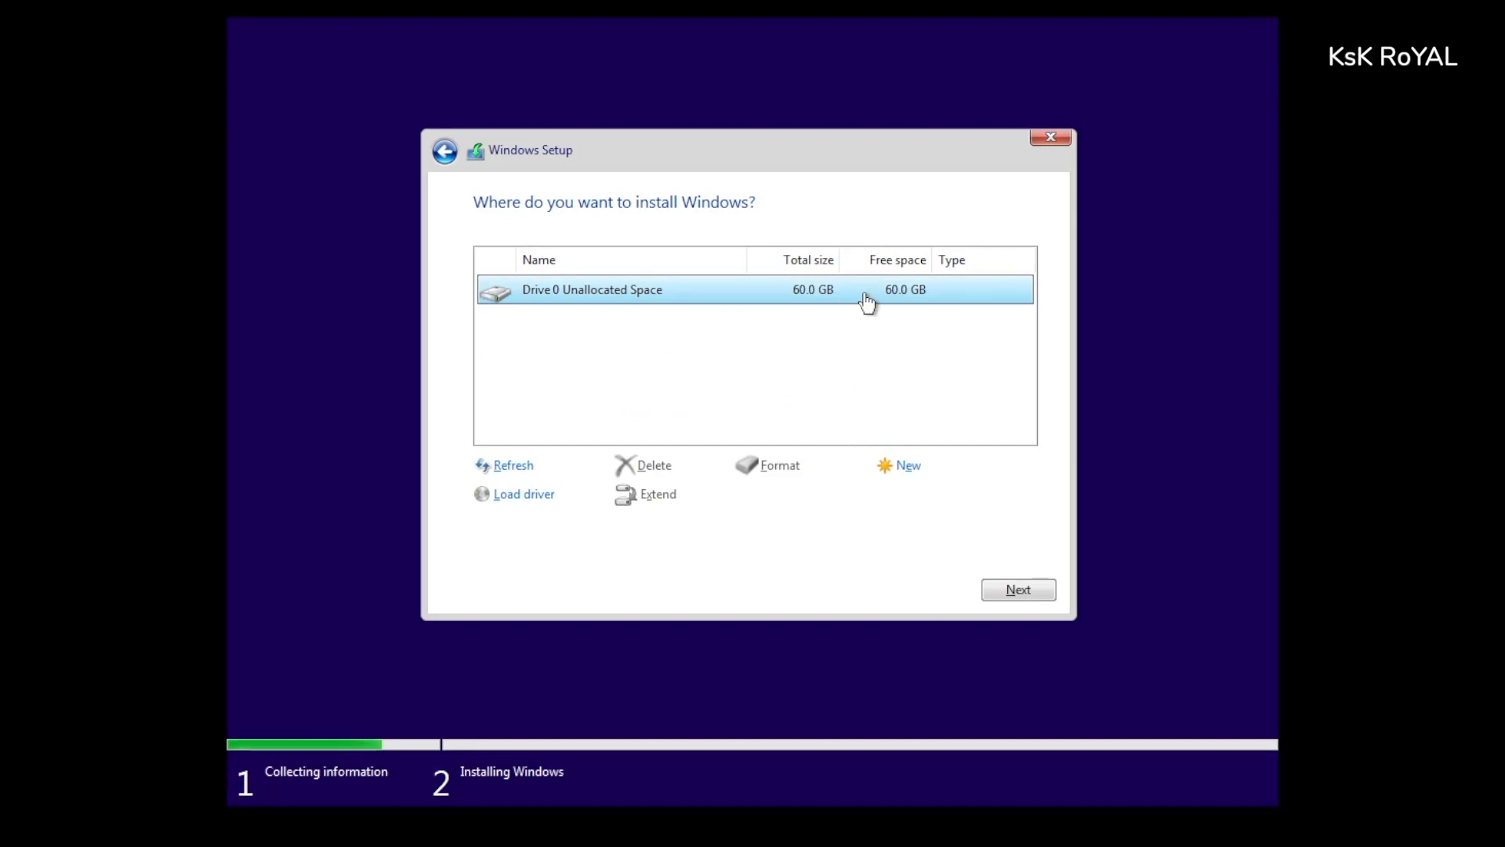
Step: Create a 61440 MB partition in the unallocated space of Drive 0 and install Windows on the primary partition
left_click(906, 468)
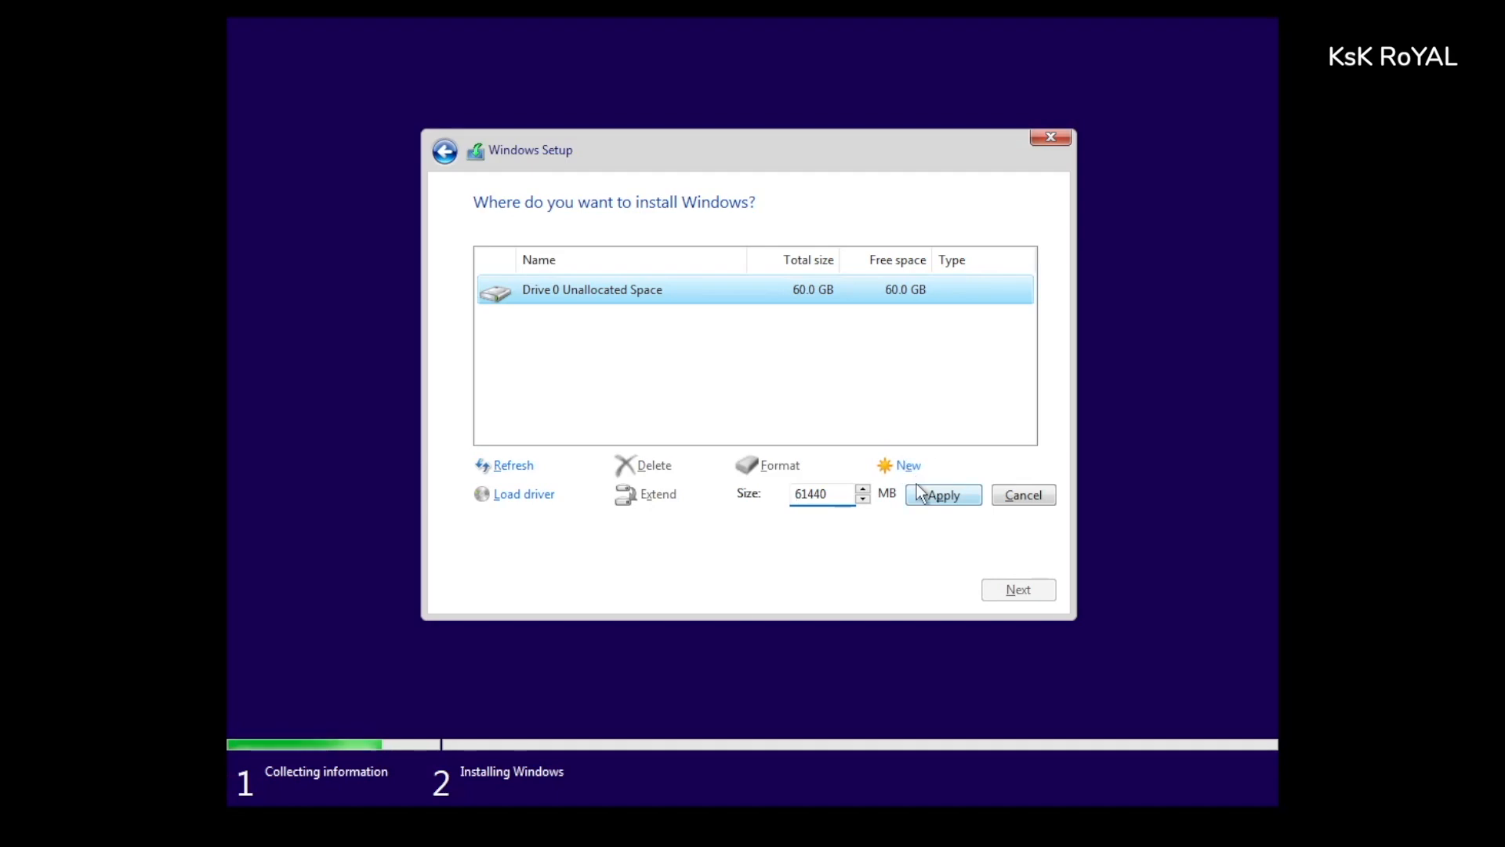
left_click(923, 494)
left_click(888, 496)
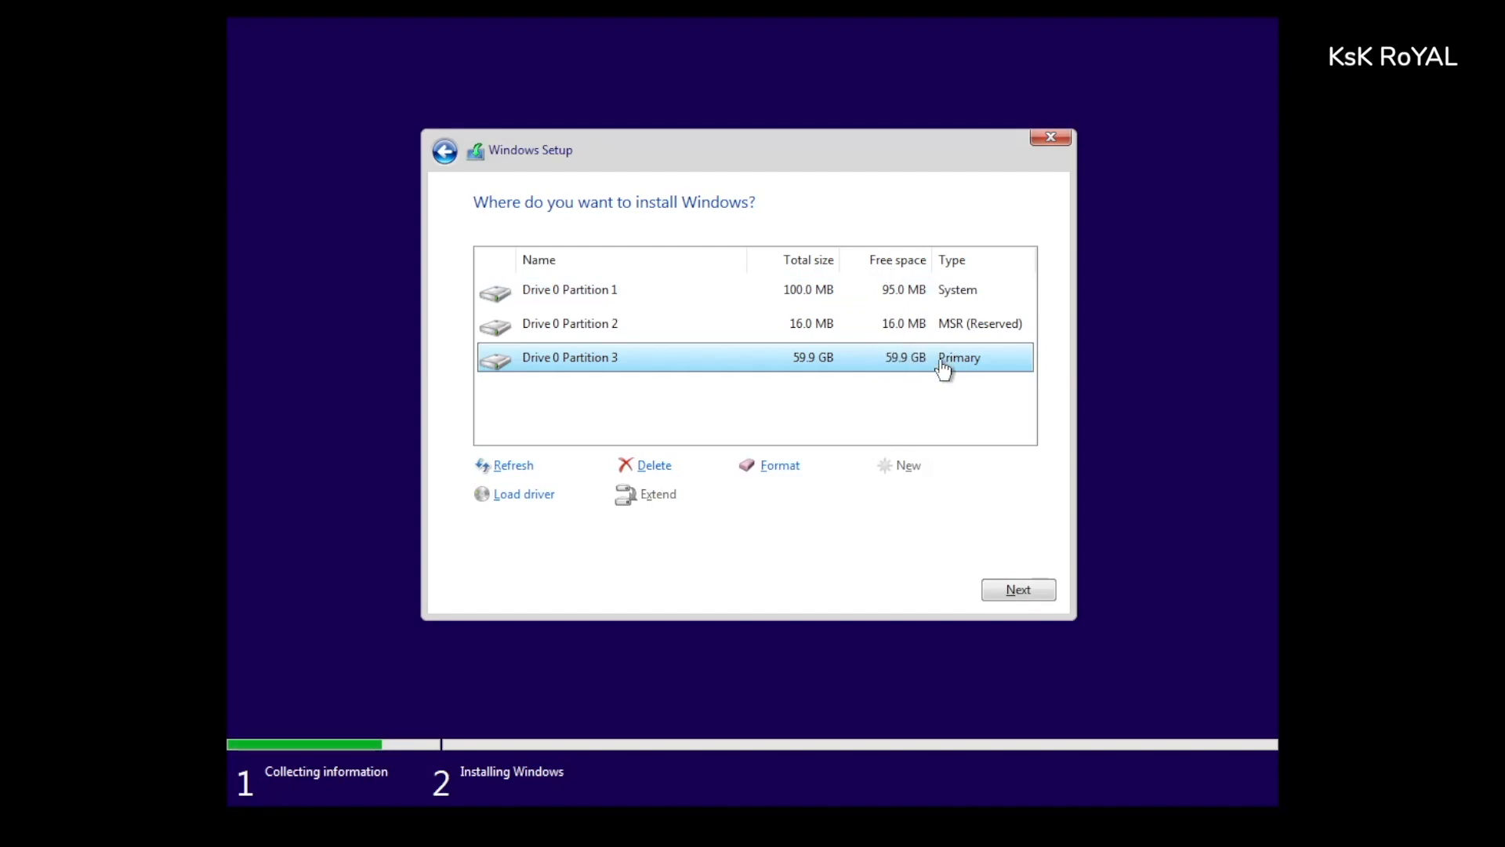
left_click(1023, 584)
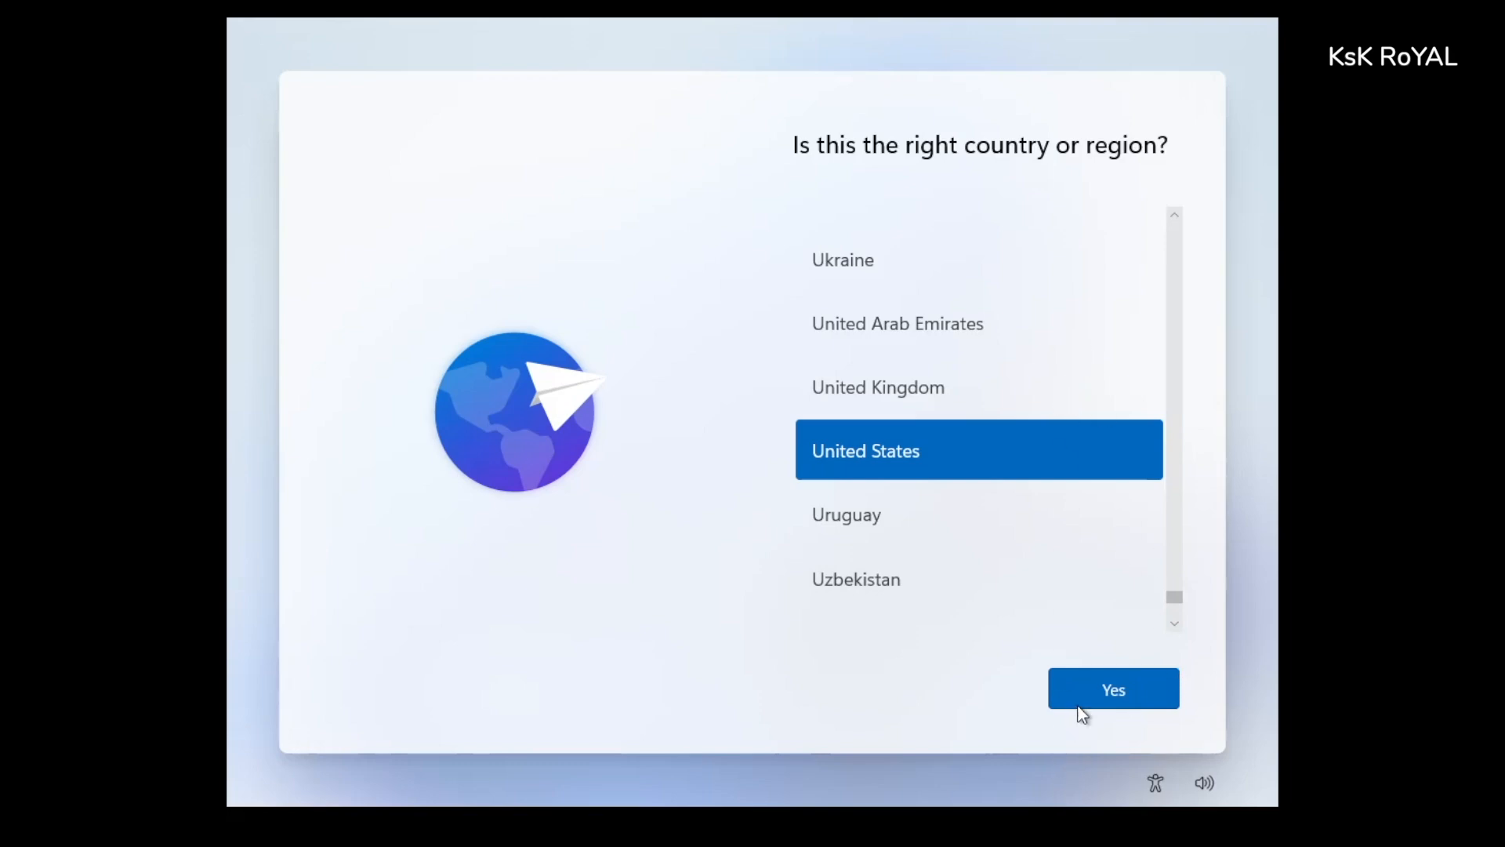
Step: Confirm United States as the country or region and US as the keyboard layout
left_click(1113, 681)
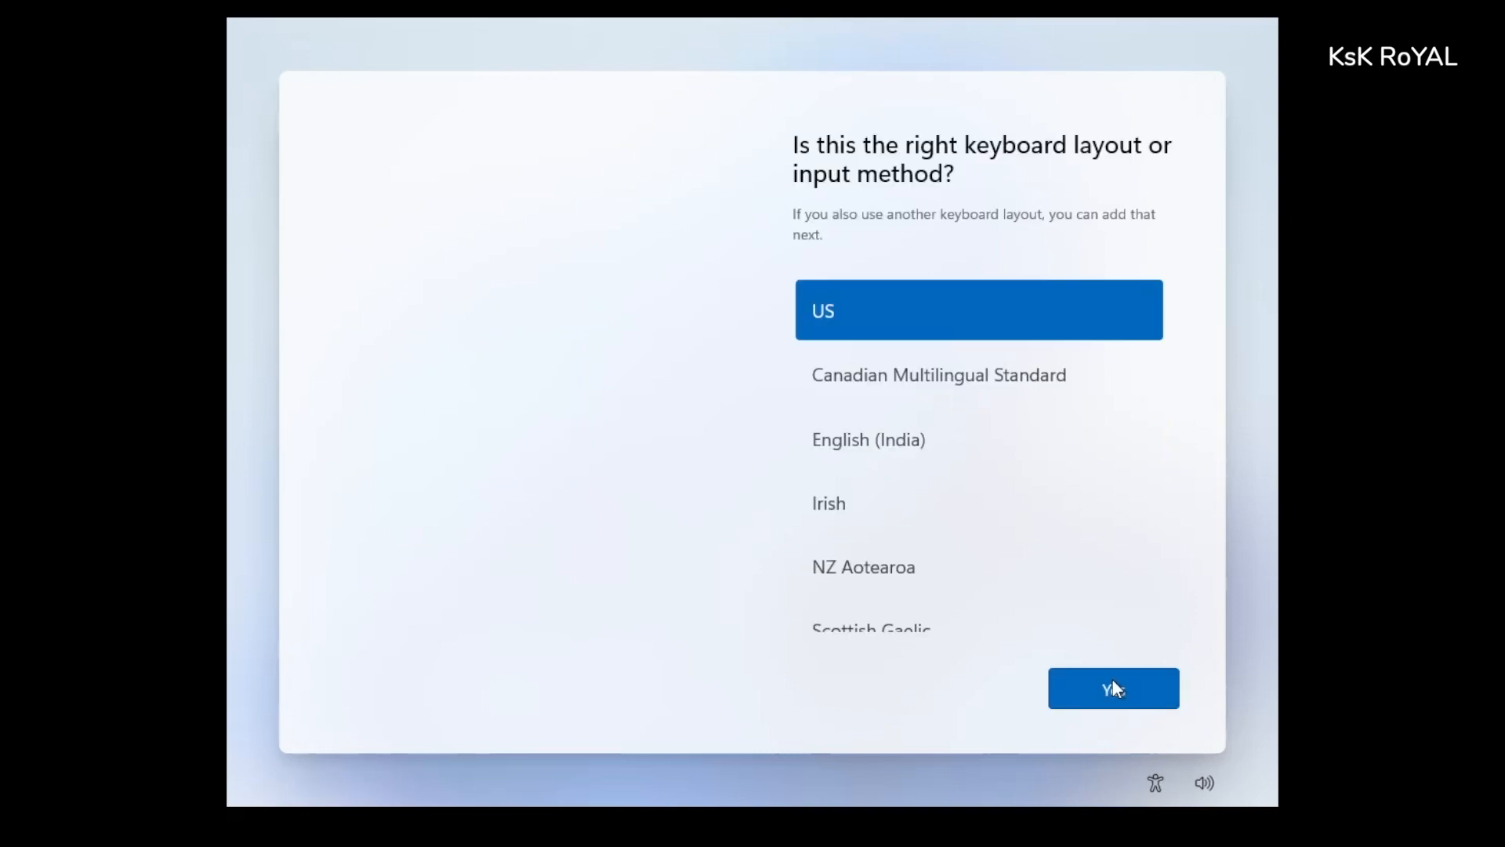
left_click(1112, 680)
left_click(1112, 680)
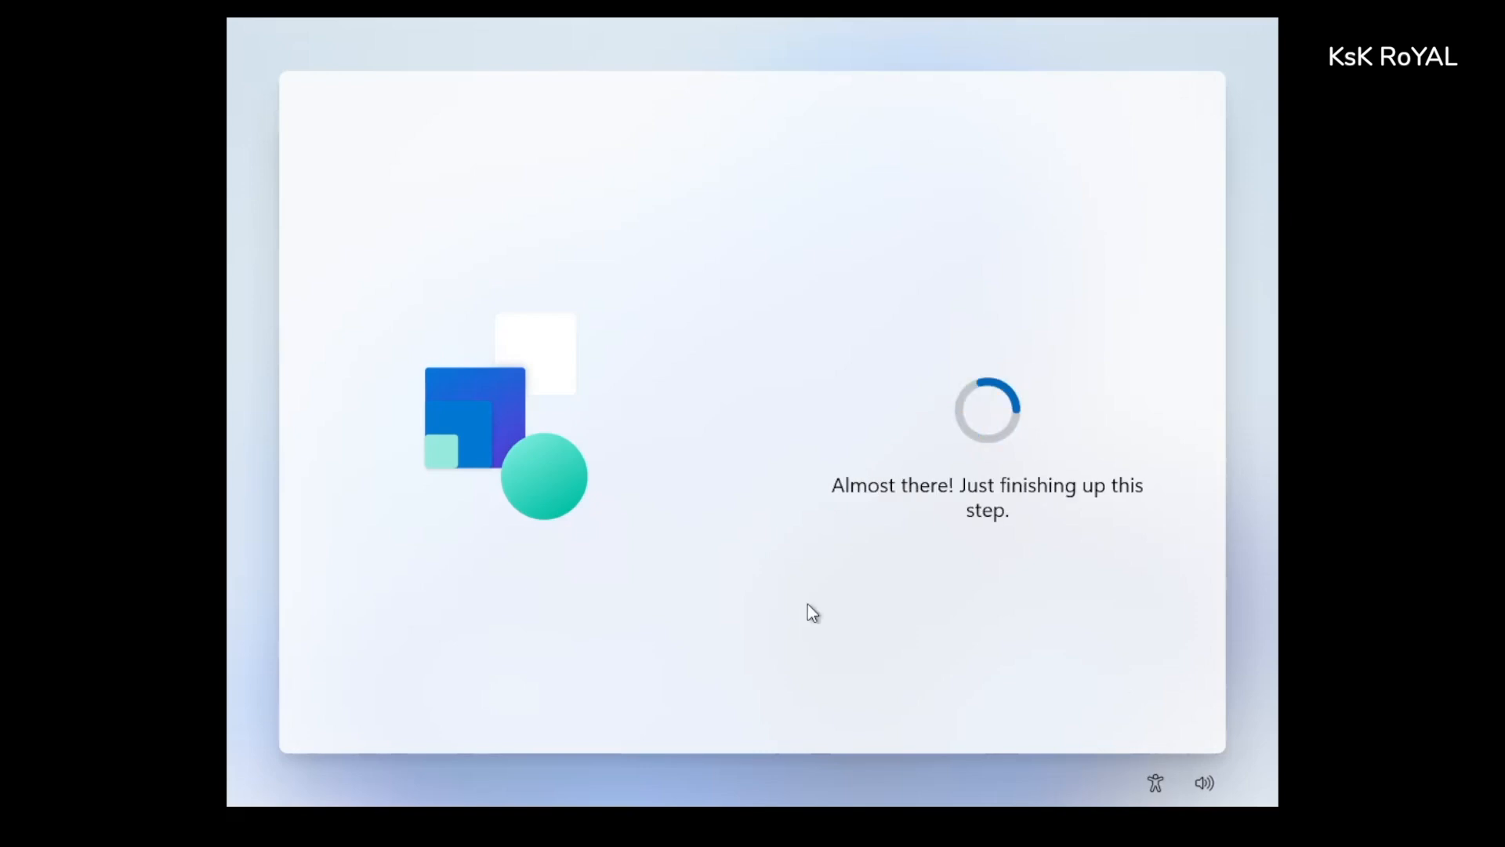
Step: Name the PC win11 and set up the device for personal use
left_click(1204, 783)
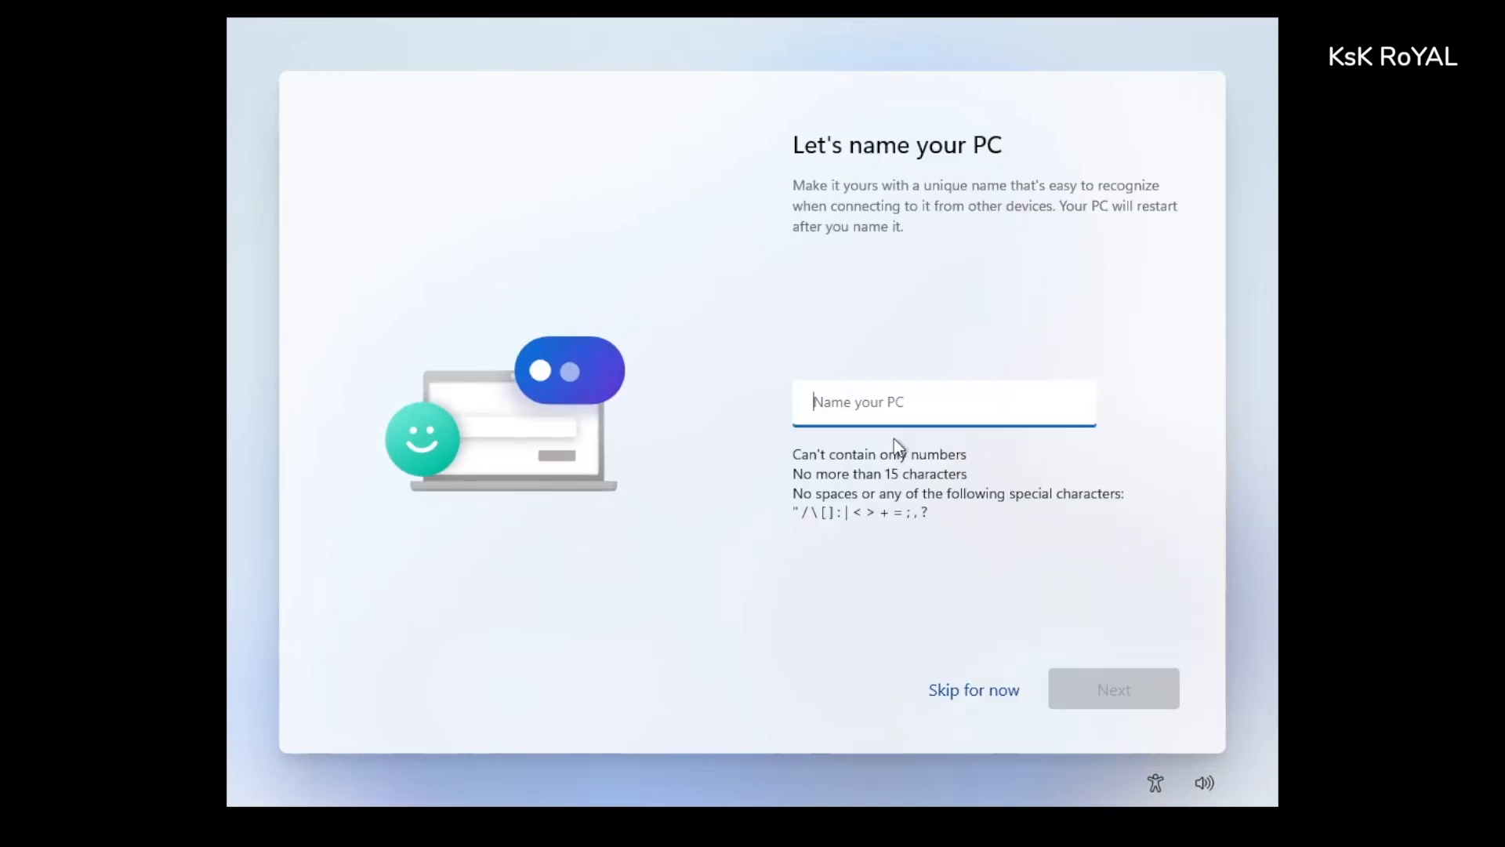
type("wi")
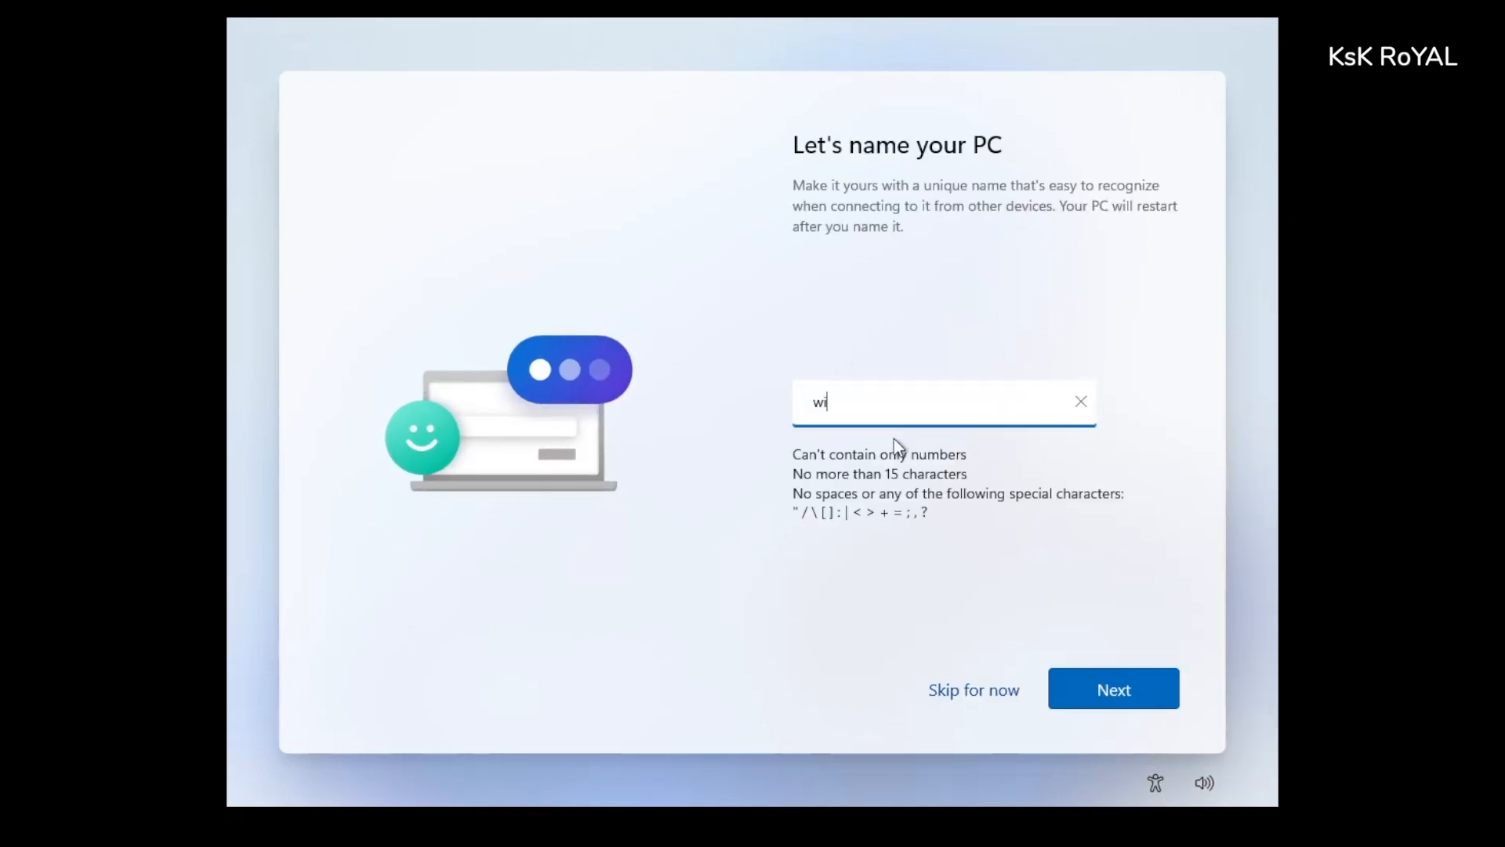
type("n11")
left_click(1074, 686)
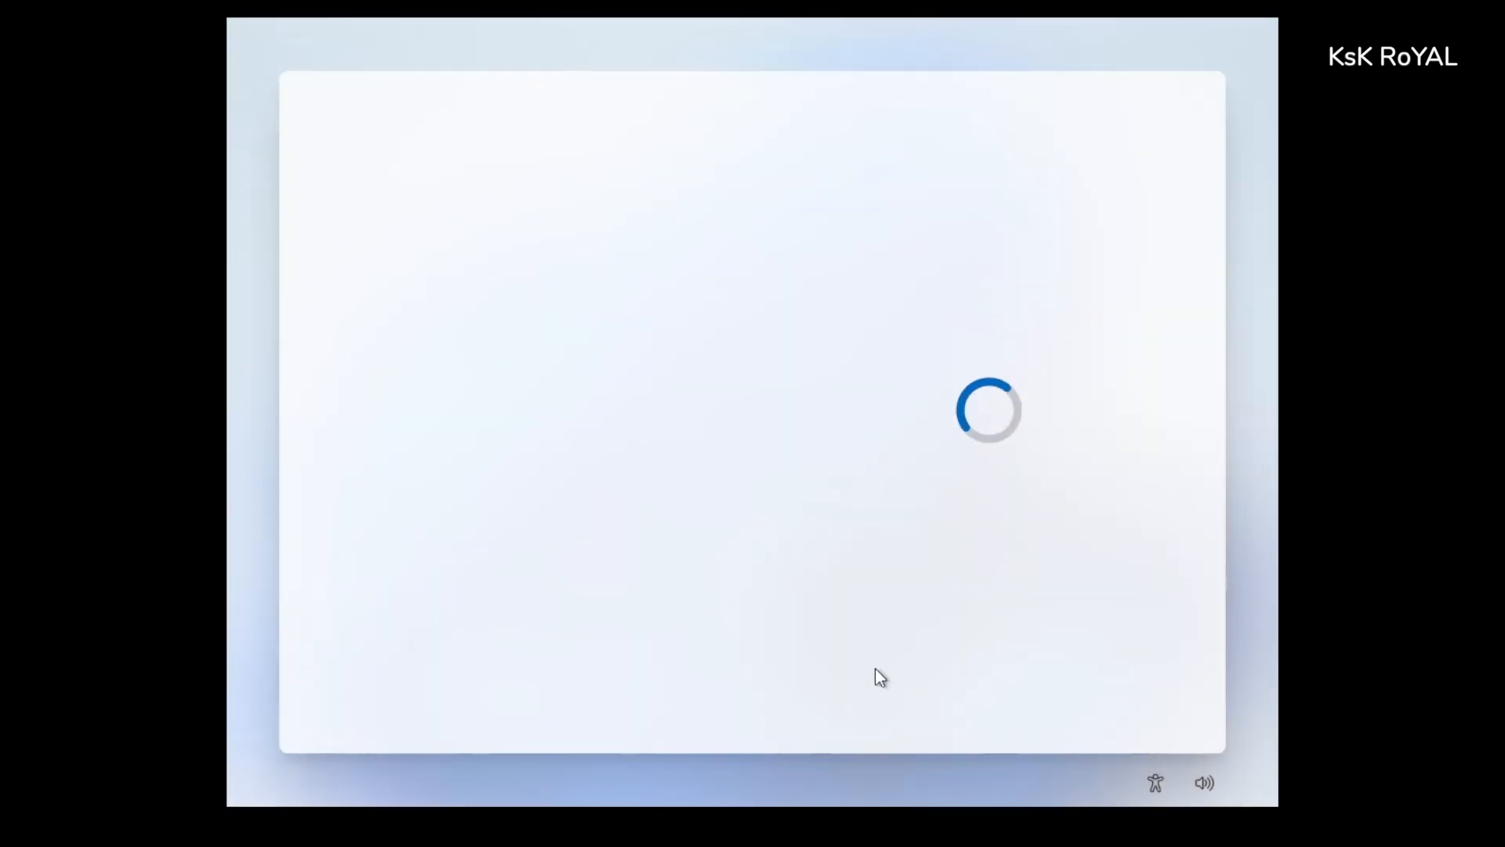
left_click(940, 266)
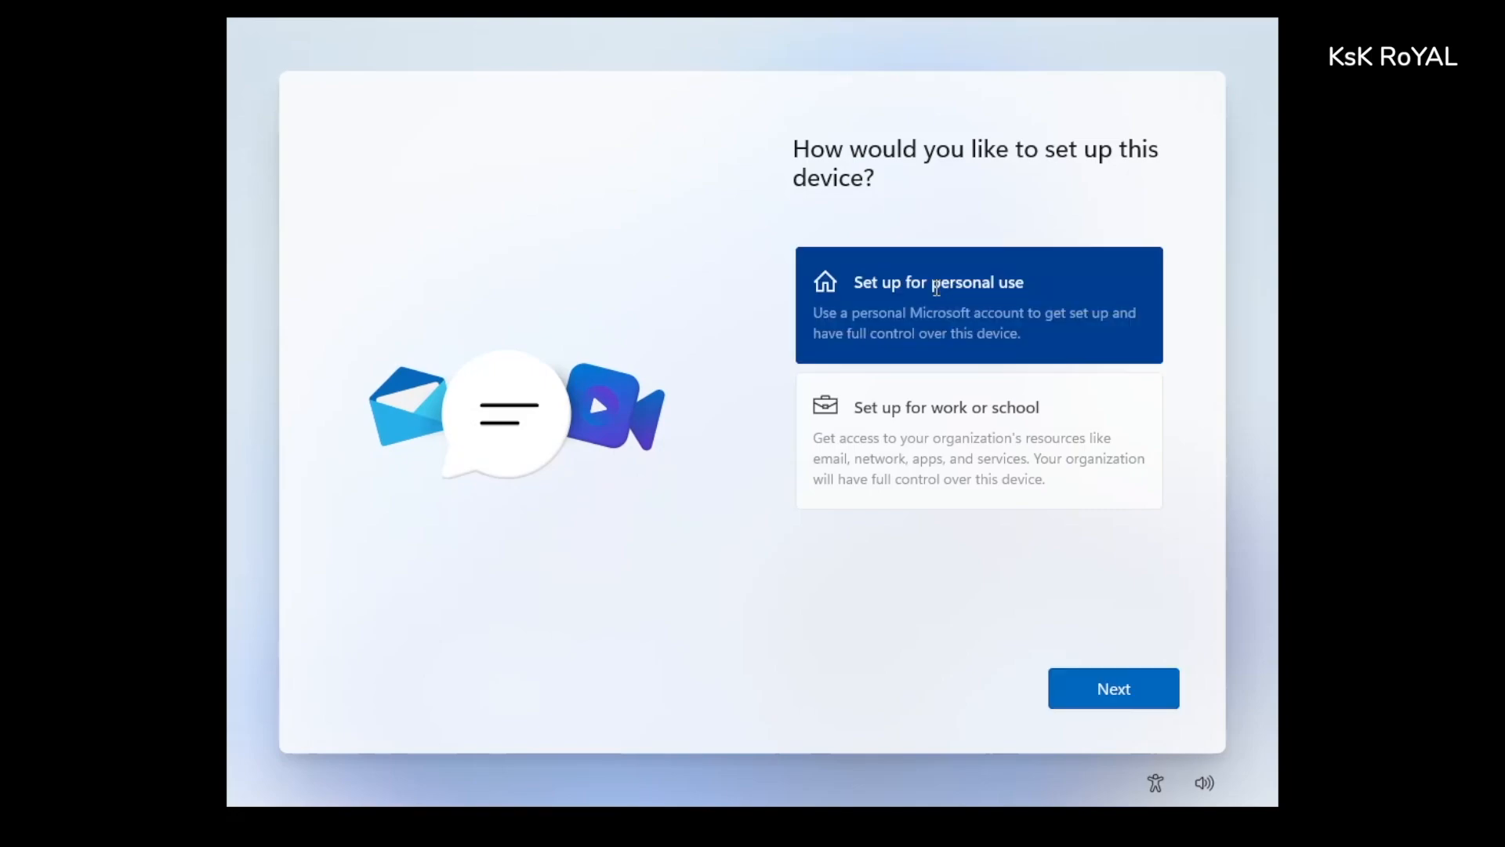
left_click(1082, 672)
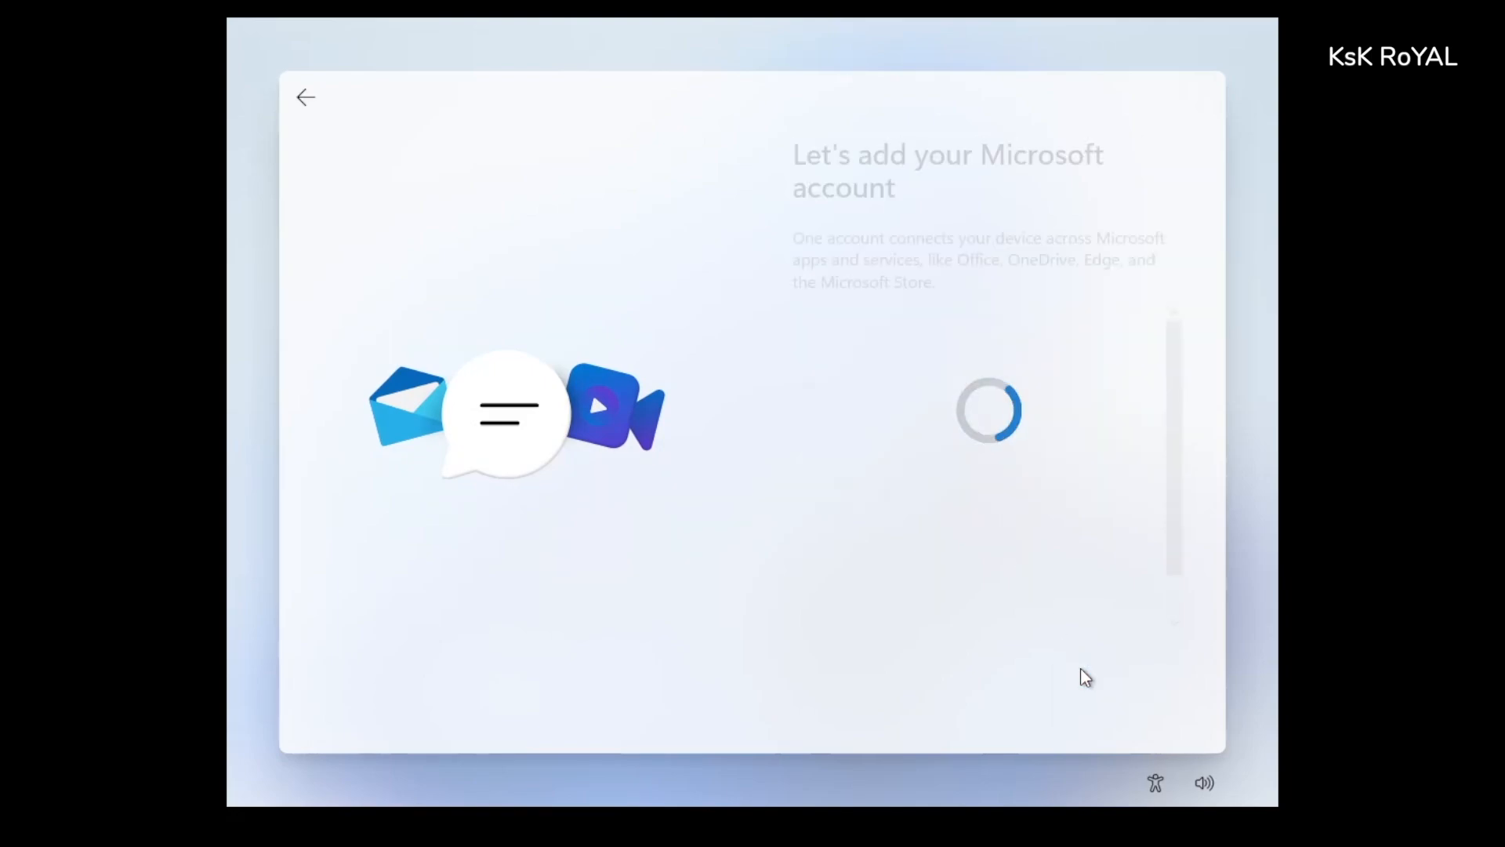
Step: Open the sign-in options and skip adding a Microsoft account
left_click(882, 566)
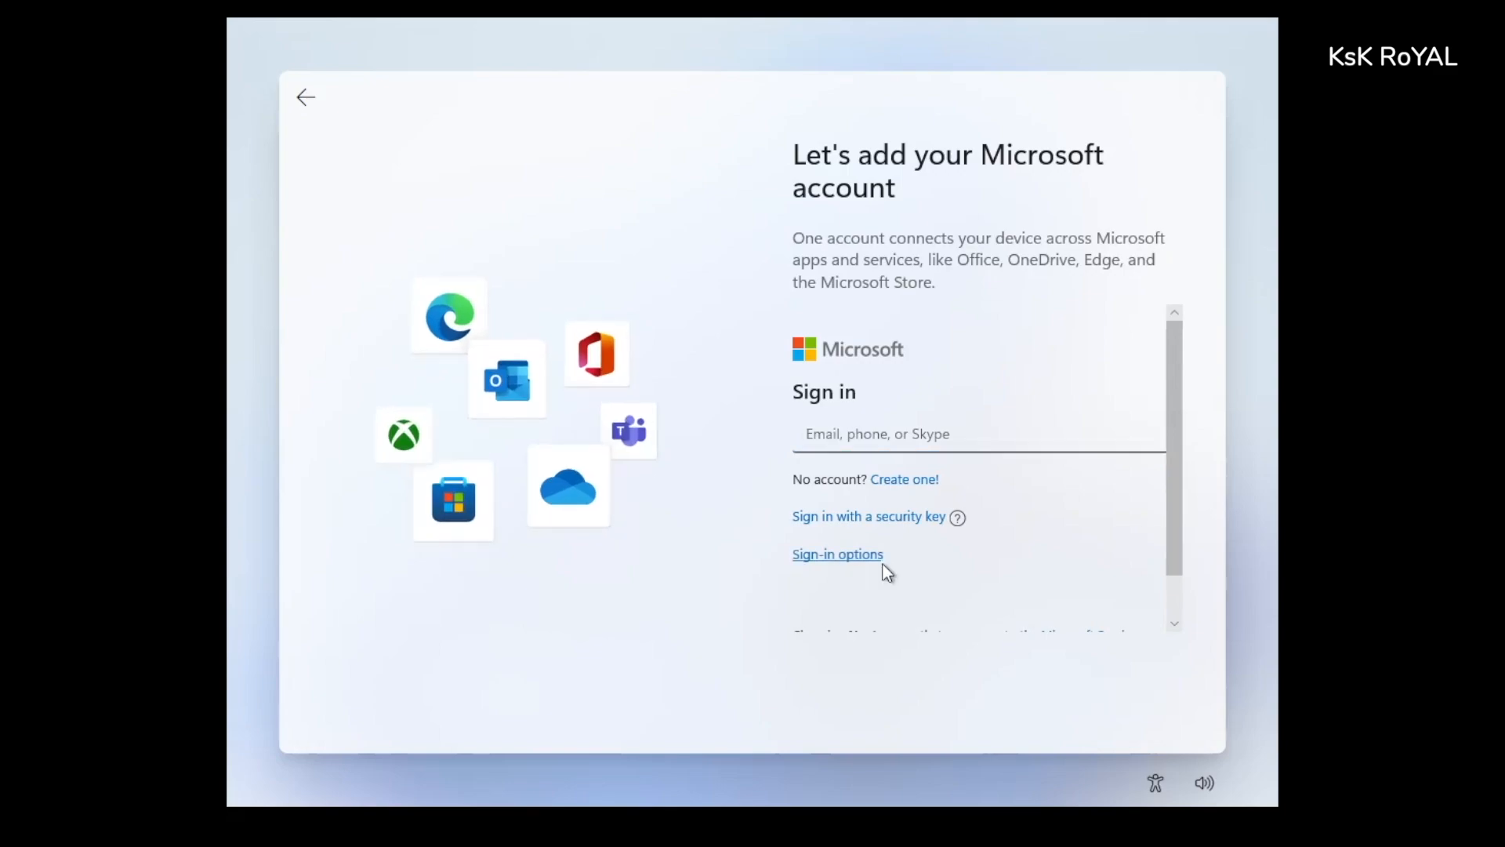
left_click(867, 549)
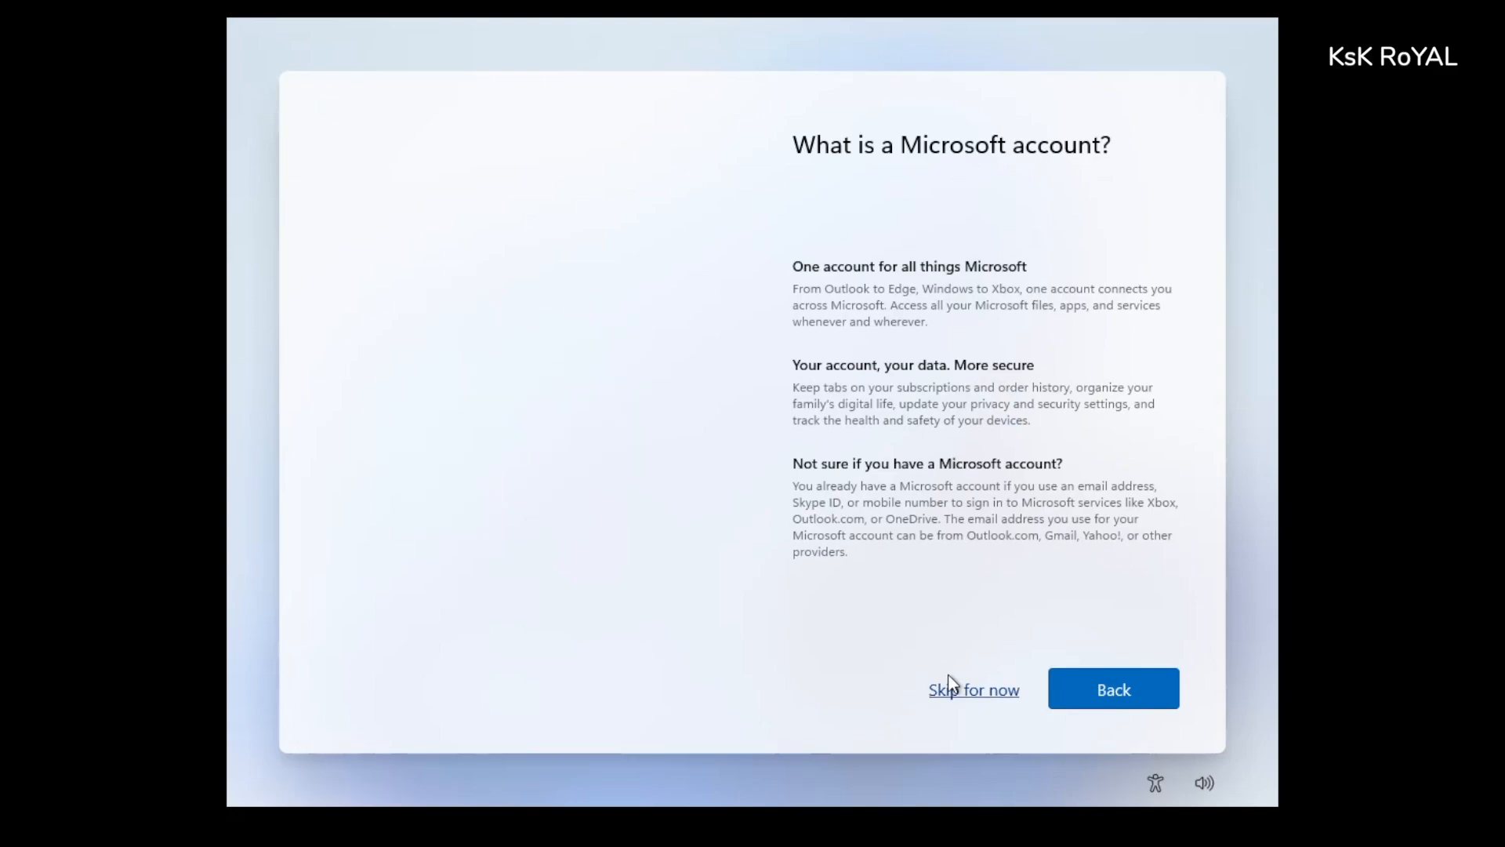
left_click(950, 683)
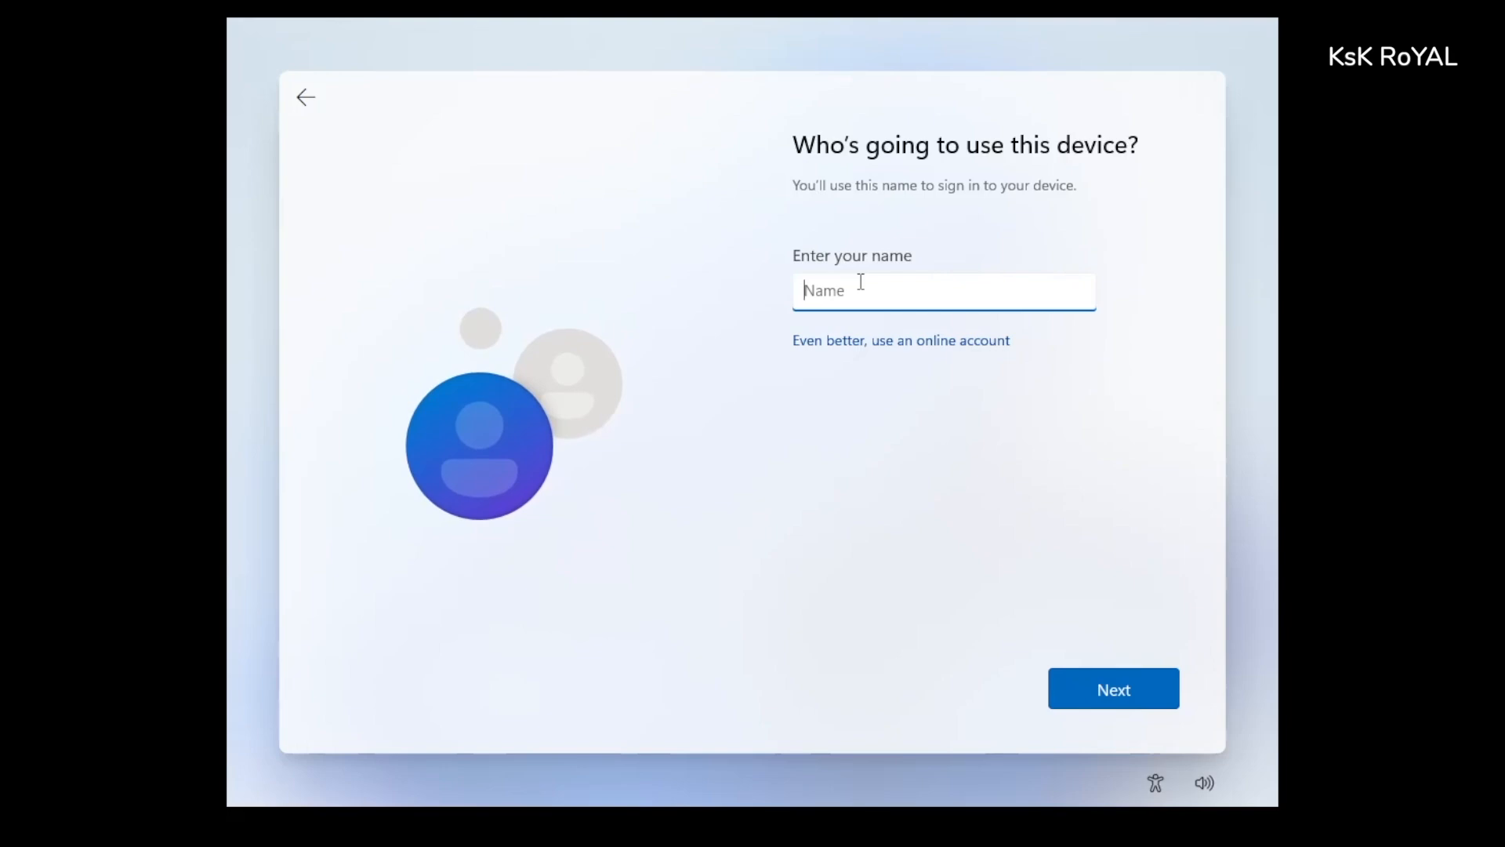
Step: Enter the user's name for signing in to the device and continue without setting a password
type("arjun")
left_click(1173, 680)
left_click(1152, 693)
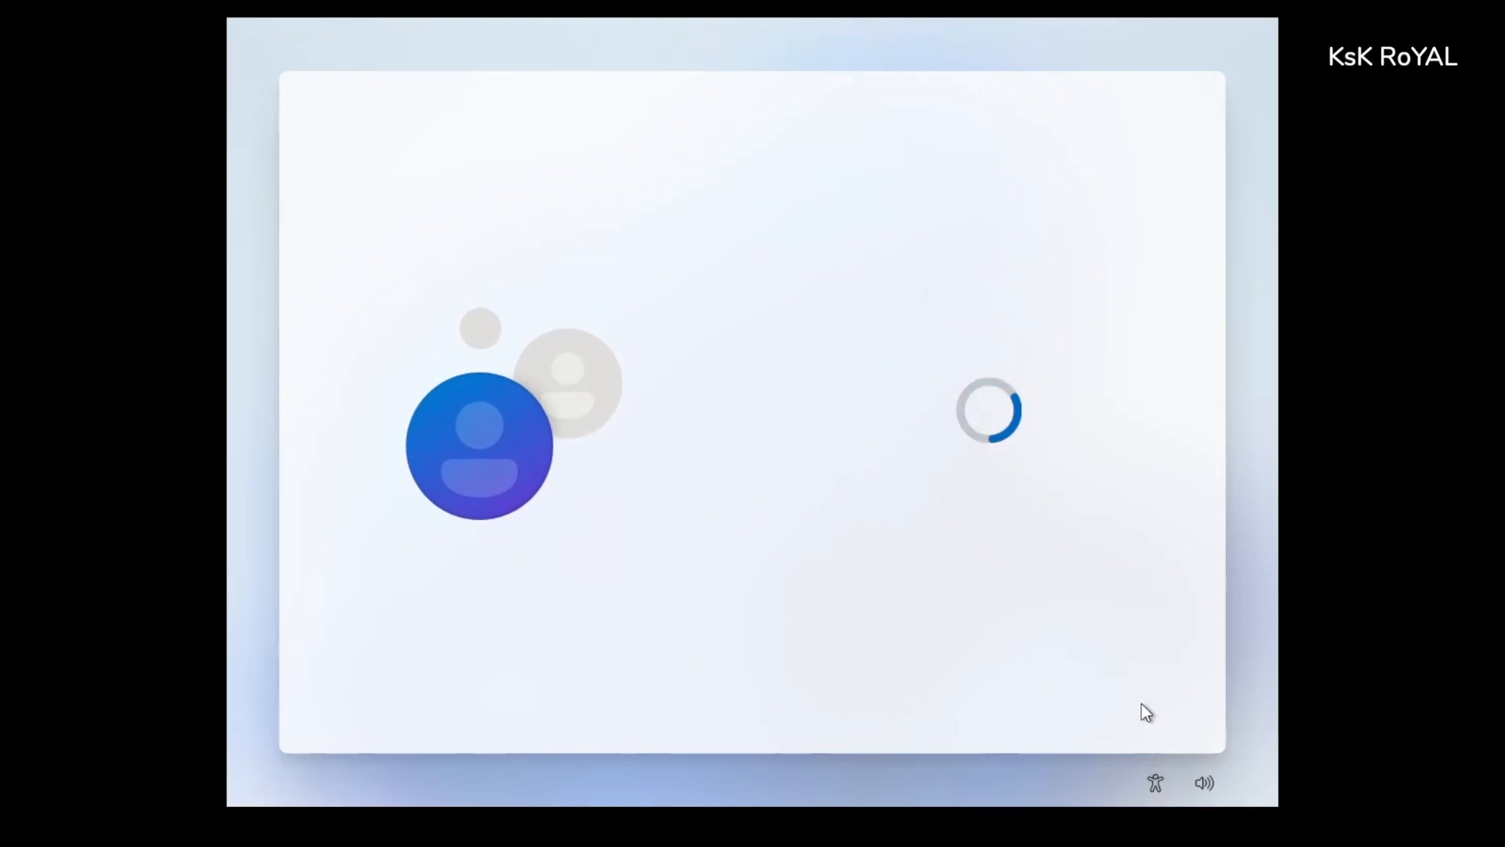
Step: Turn off Tailored experiences and Advertising ID in the device's privacy settings and save the choices
scroll(851, 448, "down", 8)
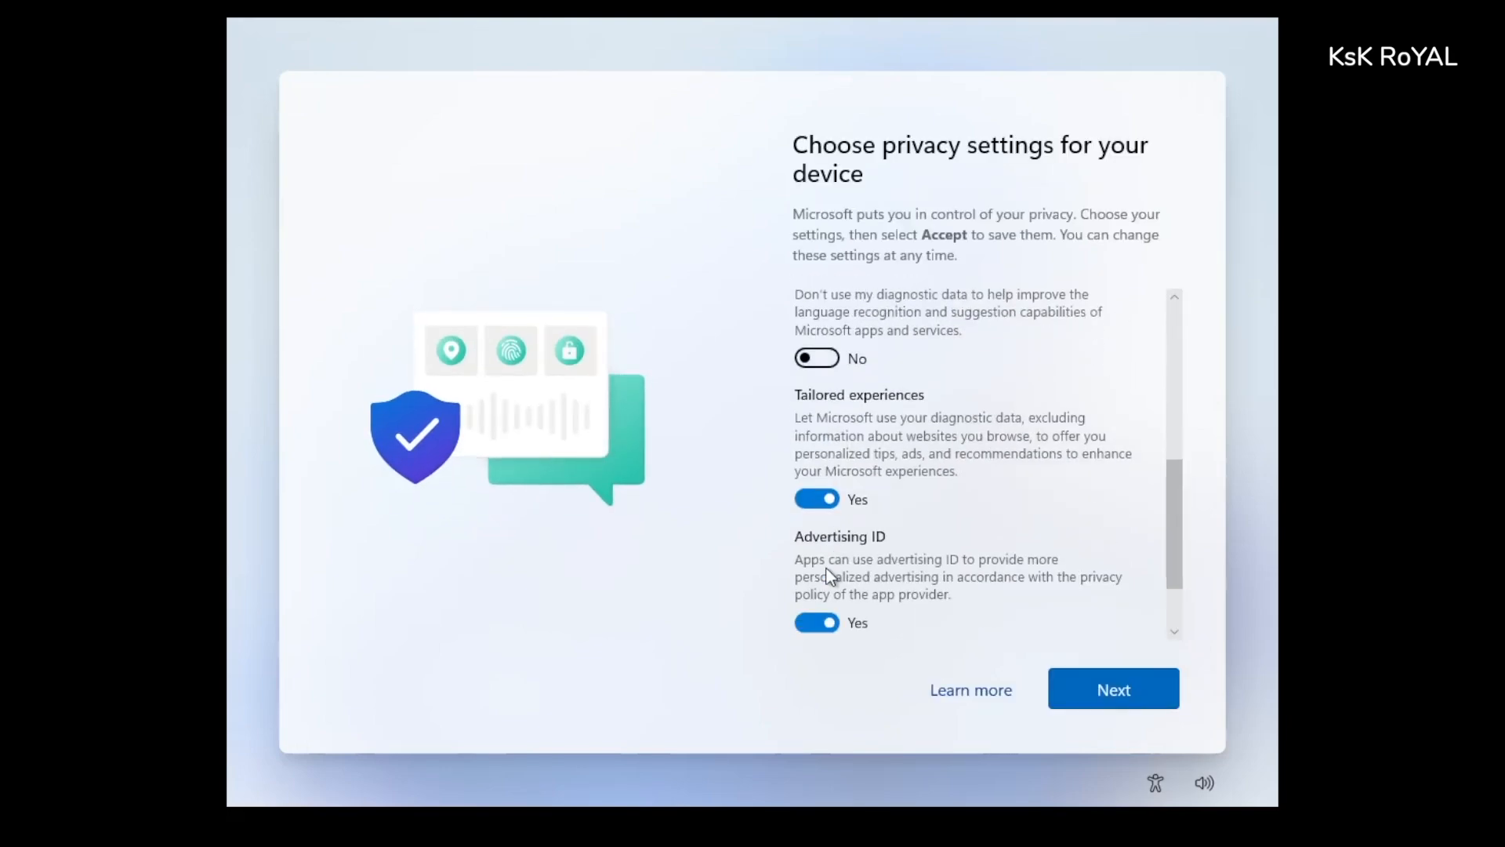
left_click(817, 499)
left_click(817, 586)
left_click(1090, 691)
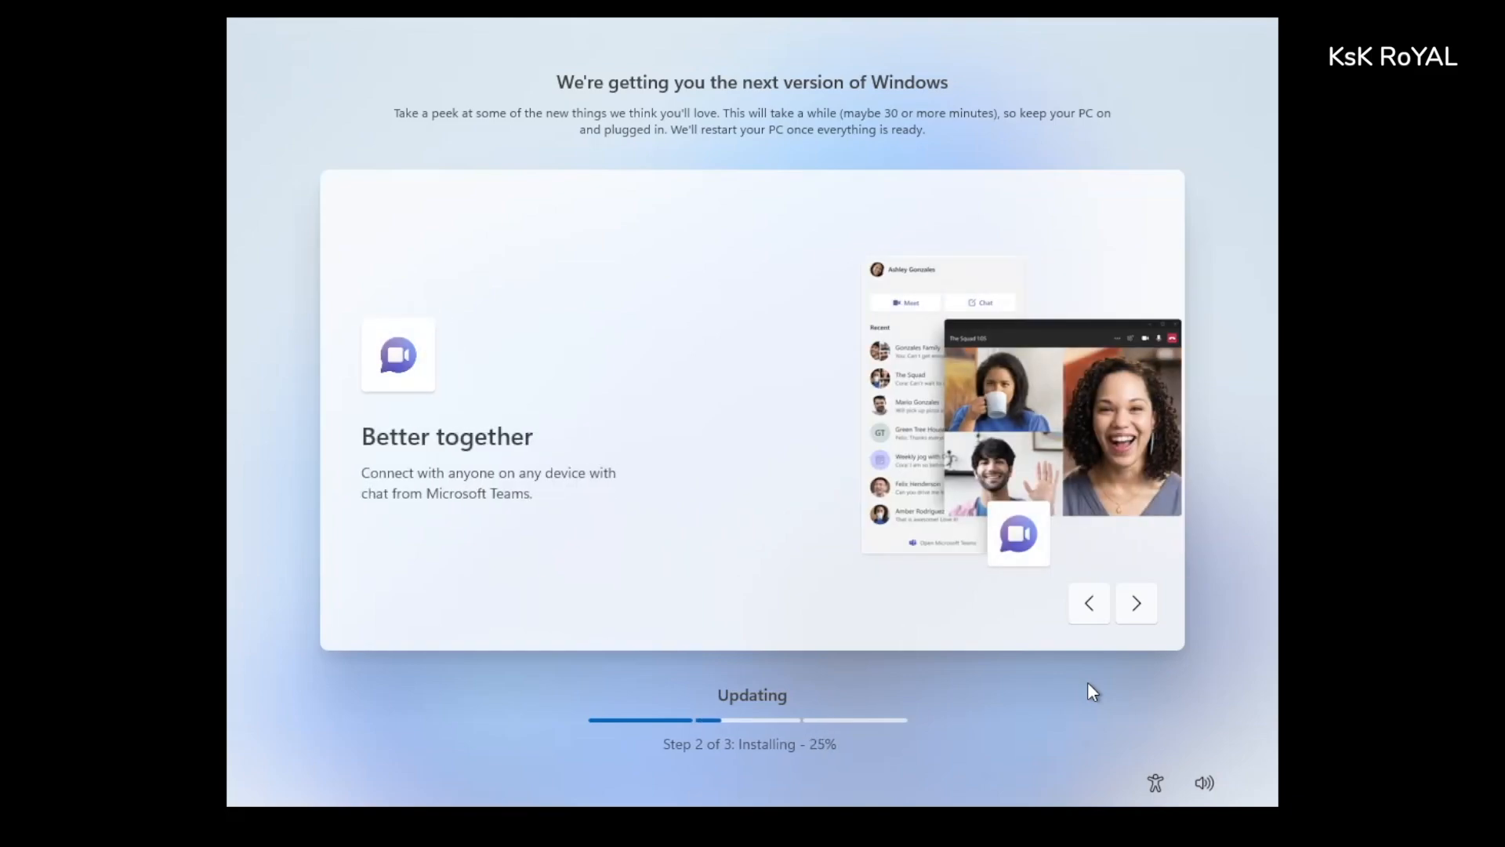
Step: Look through the slides about new Windows features while the update installs
left_click(1131, 610)
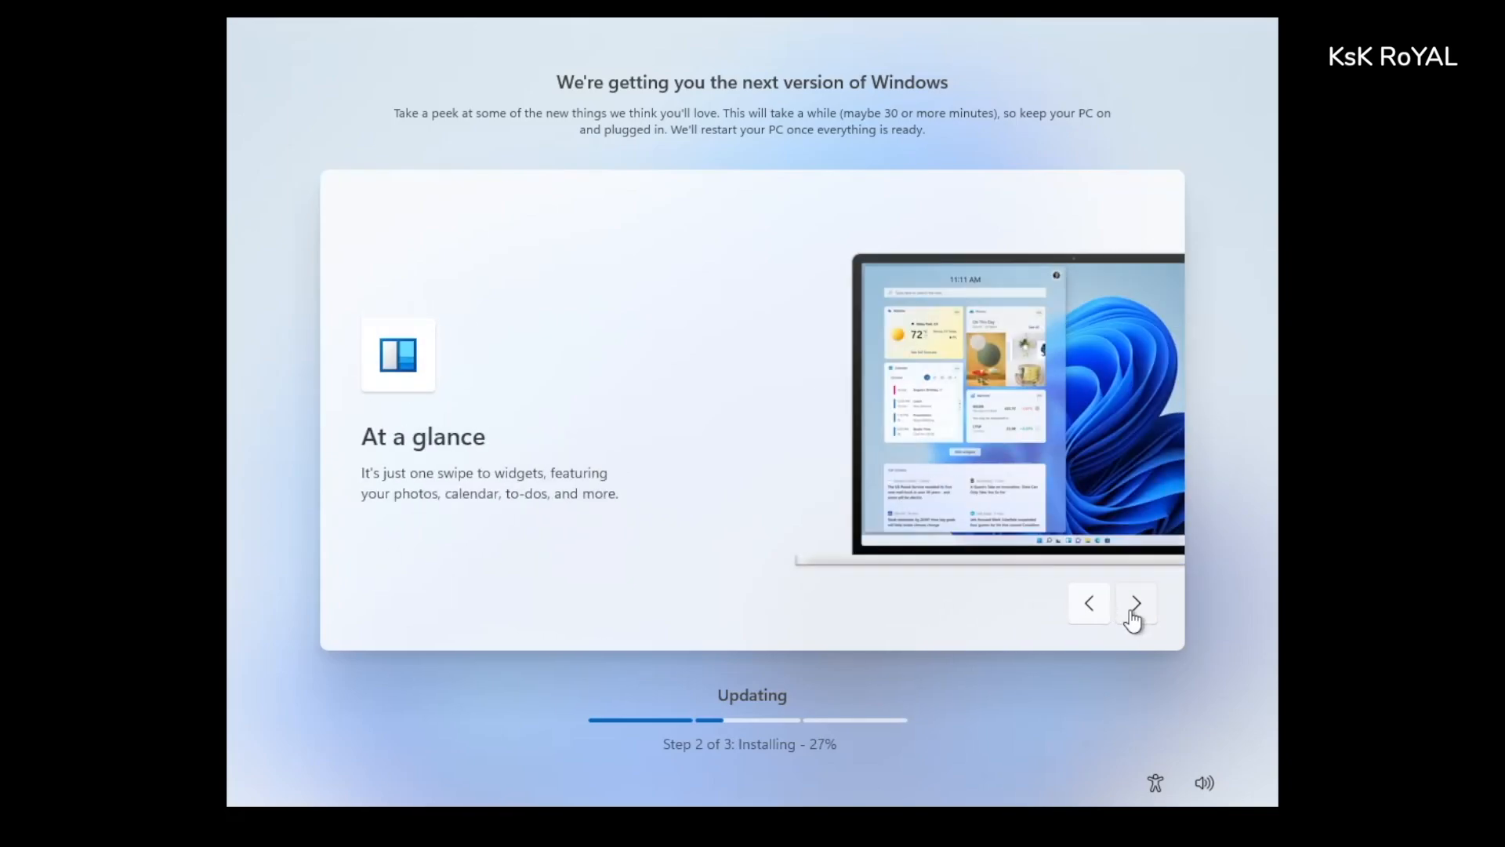
left_click(1132, 613)
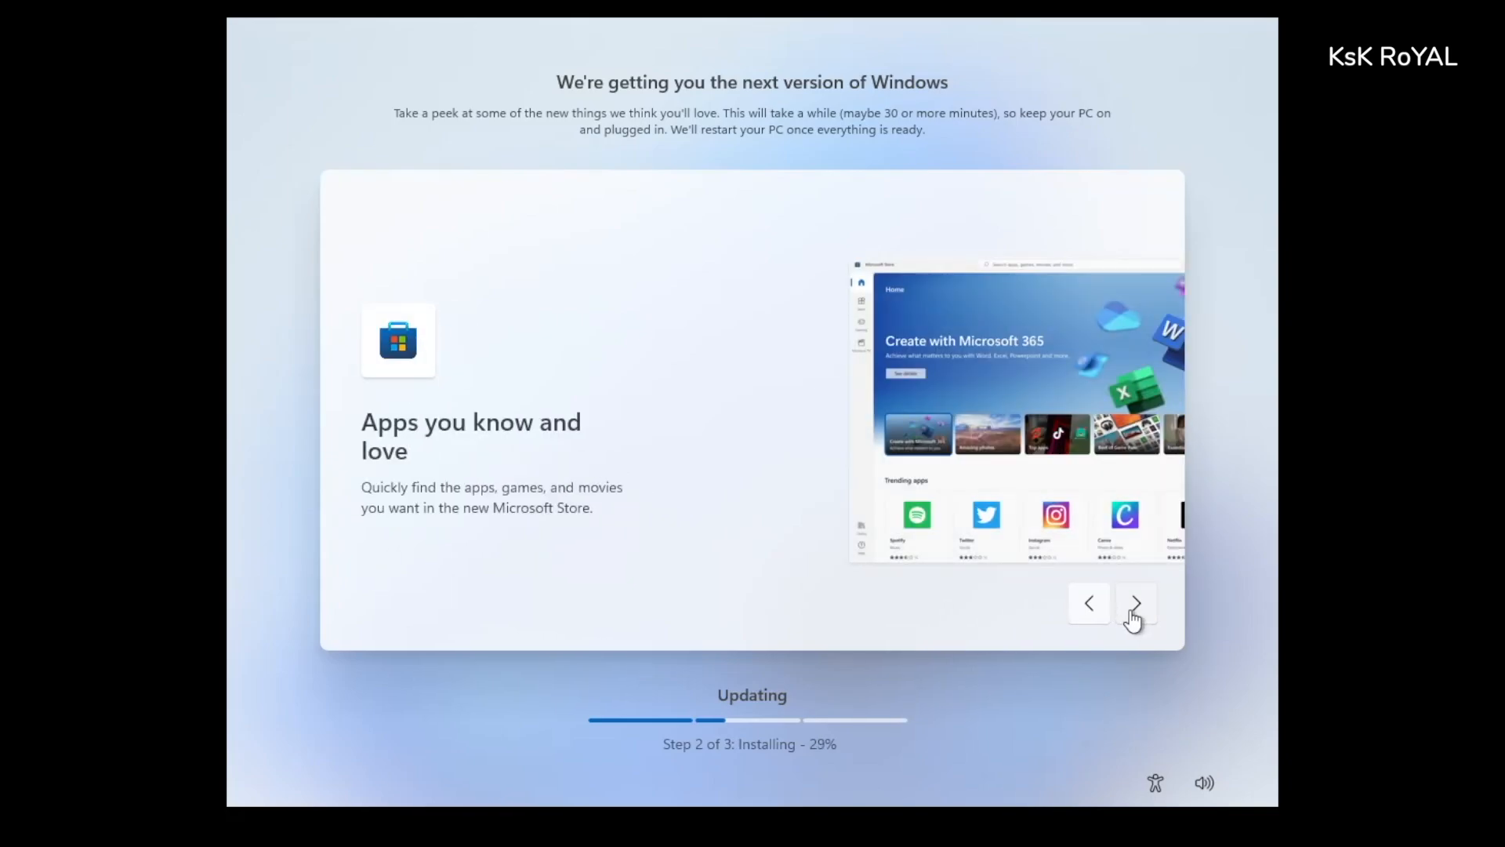
left_click(1133, 616)
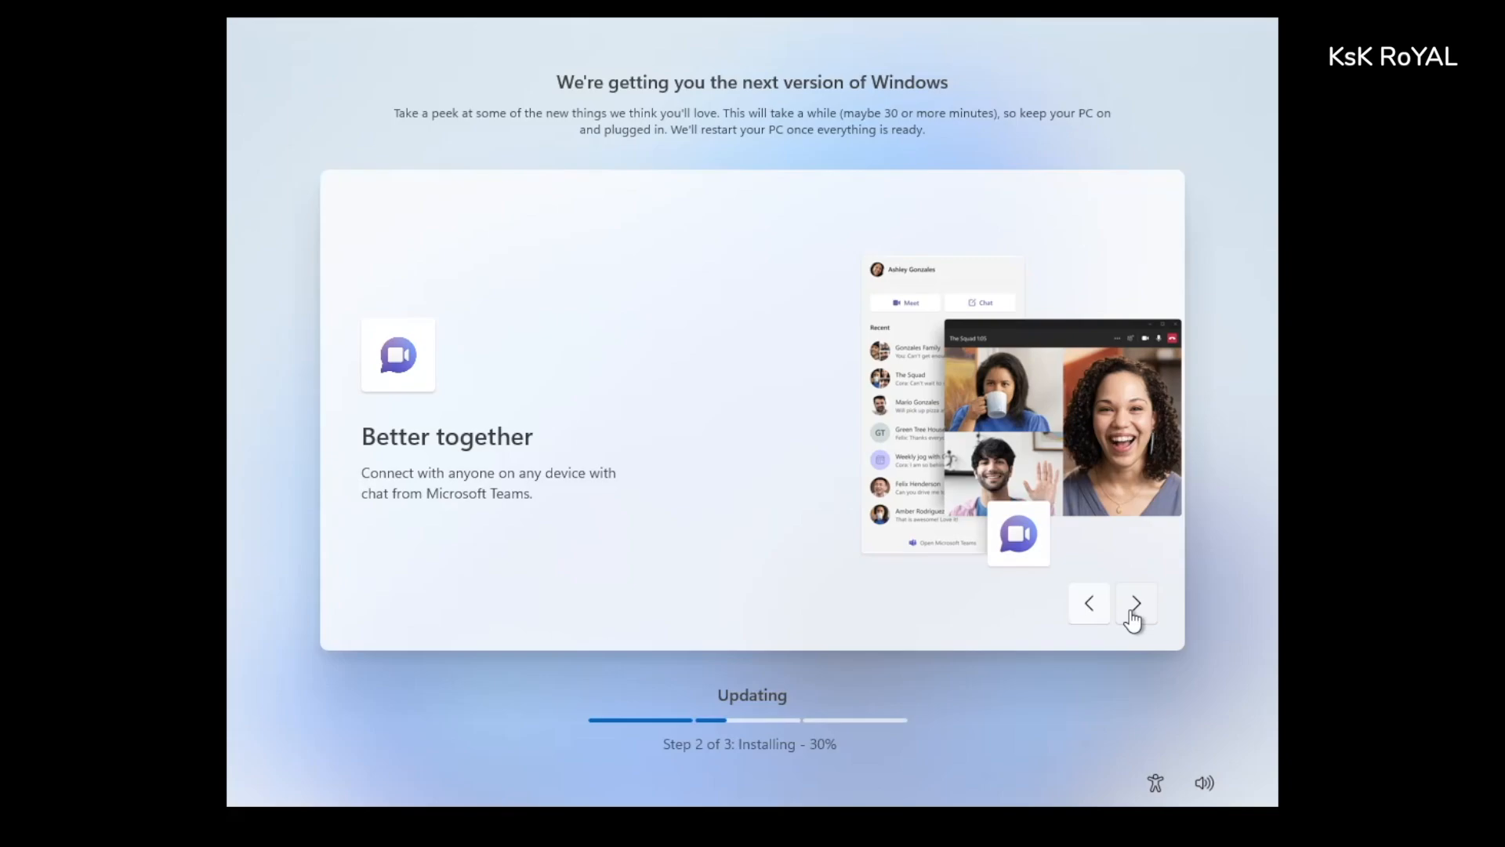
left_click(1132, 614)
left_click(1132, 615)
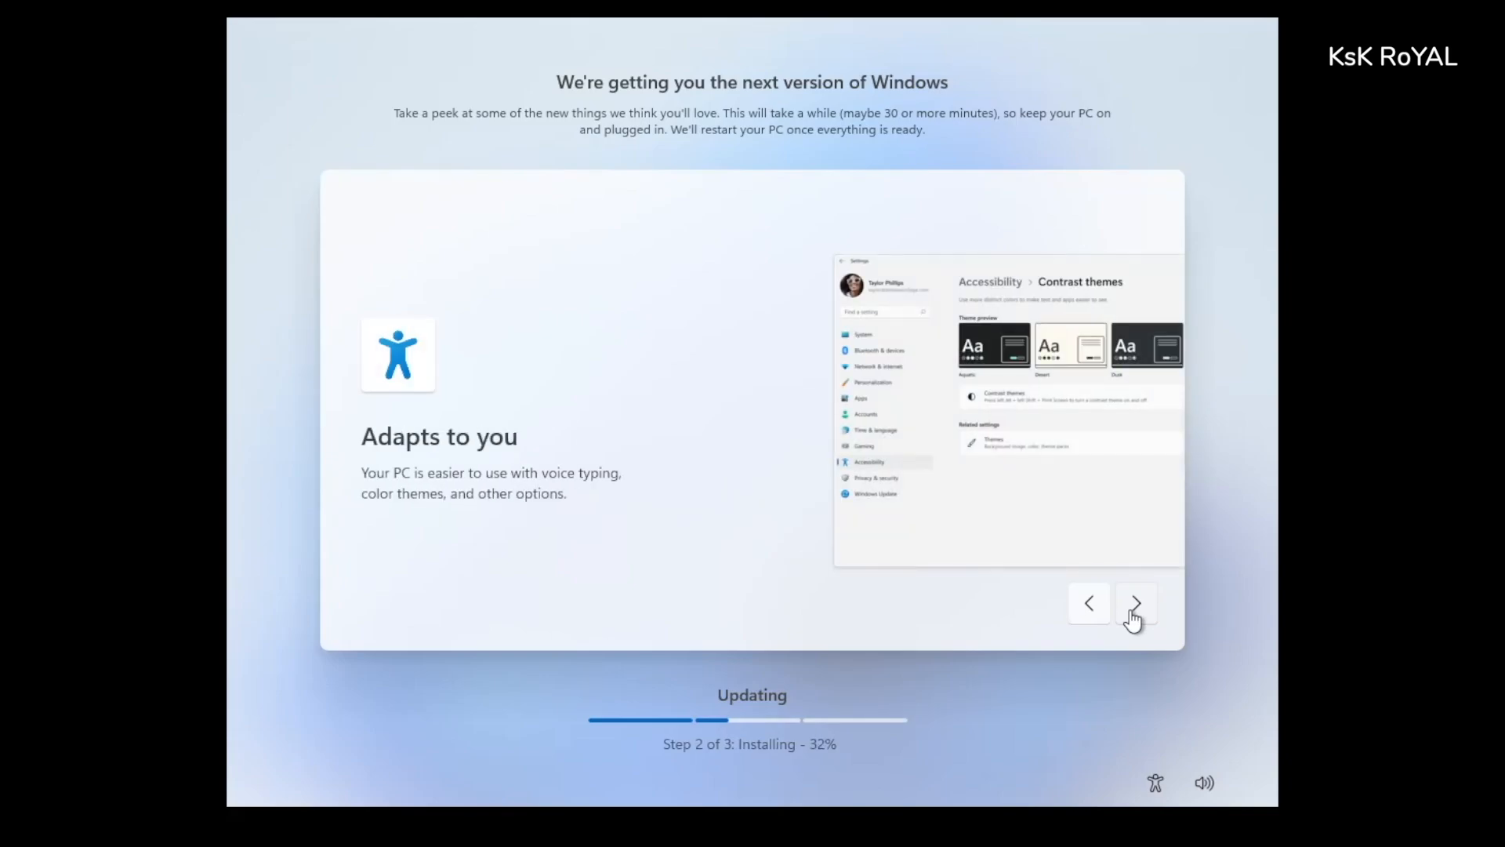
left_click(1133, 615)
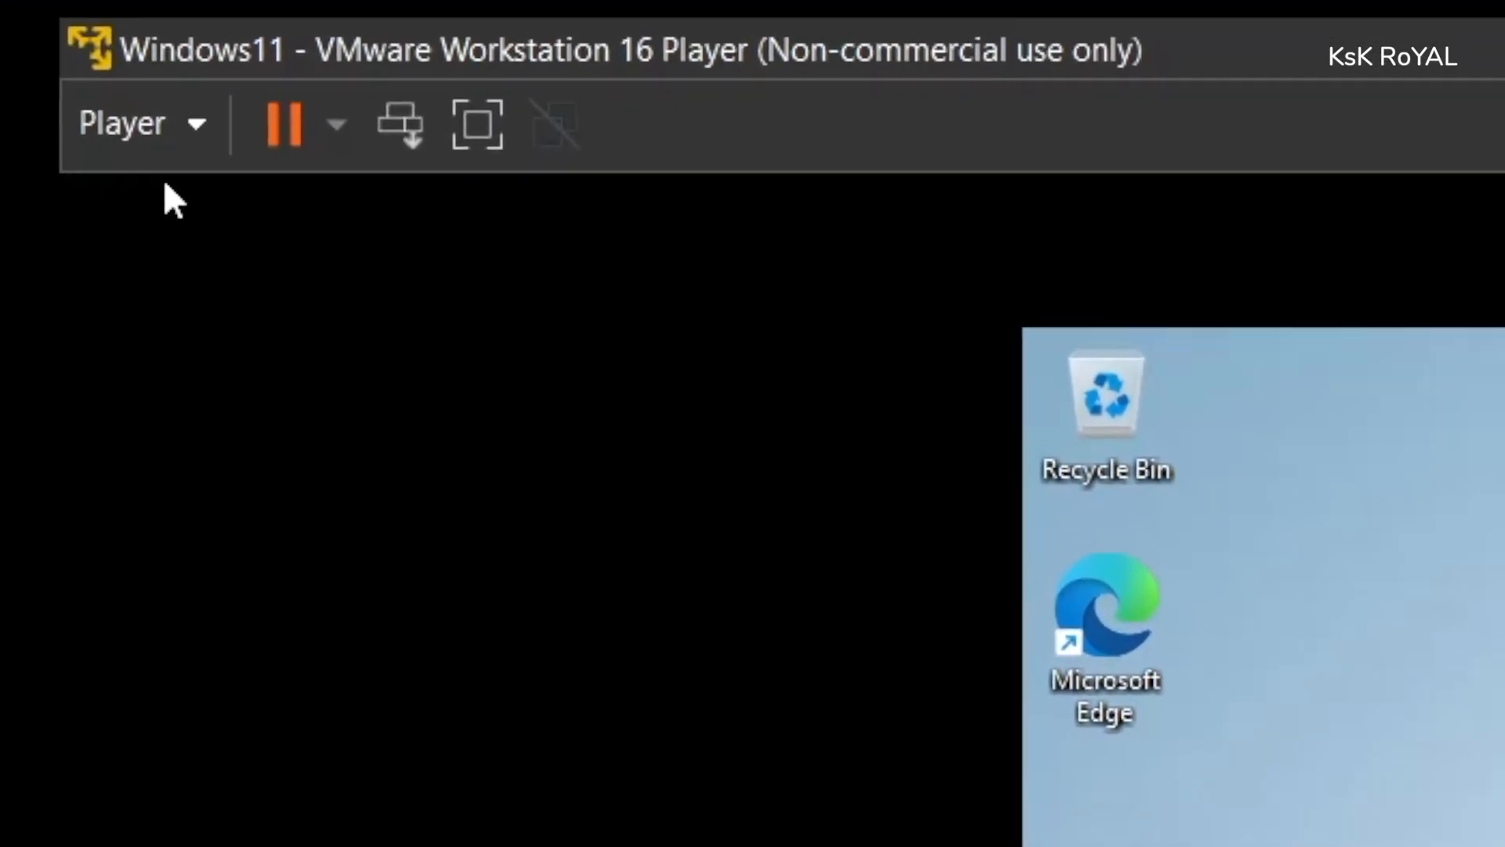
Step: Mount the VMware Tools installer disc in the running Windows11 virtual machine
left_click(41, 43)
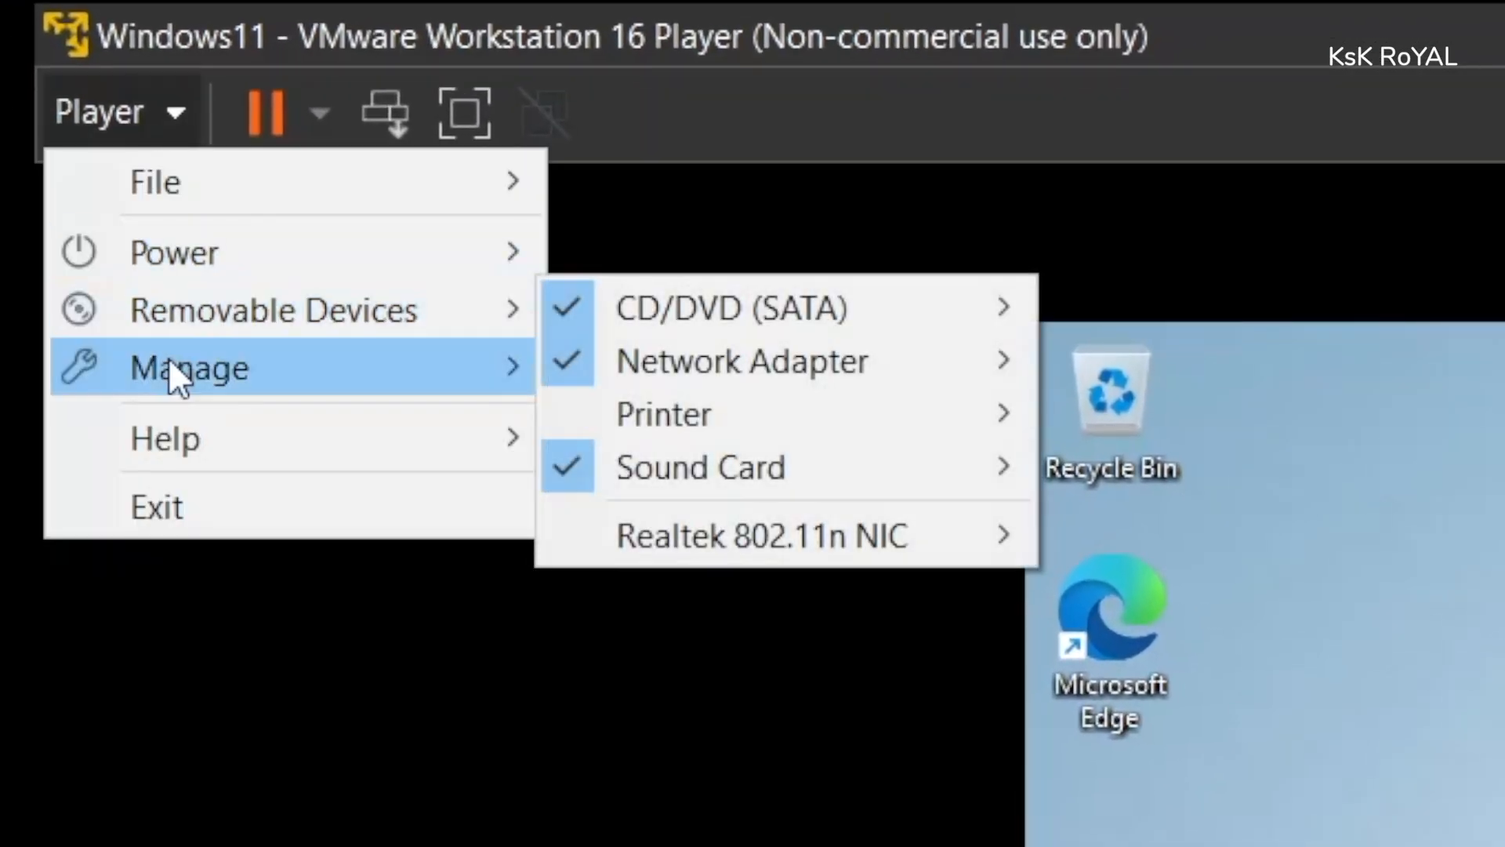
mouse_move(341, 382)
left_click(634, 384)
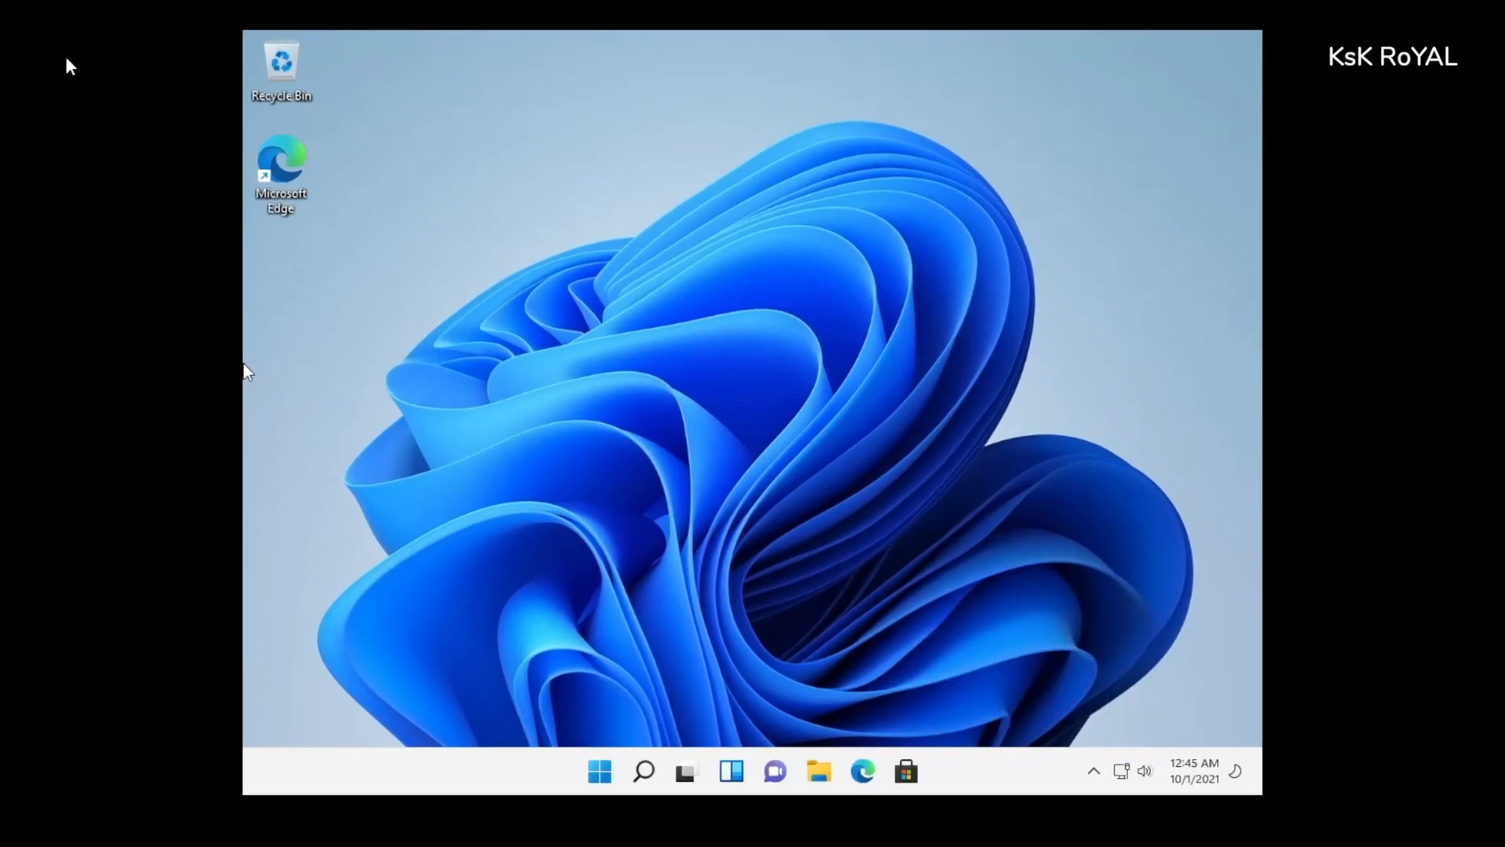
Step: Run the VMware Tools installer from DVD Drive (D:), allow it to make changes, and minimize the This PC window
key("super+e")
left_click(440, 536)
left_click(899, 513)
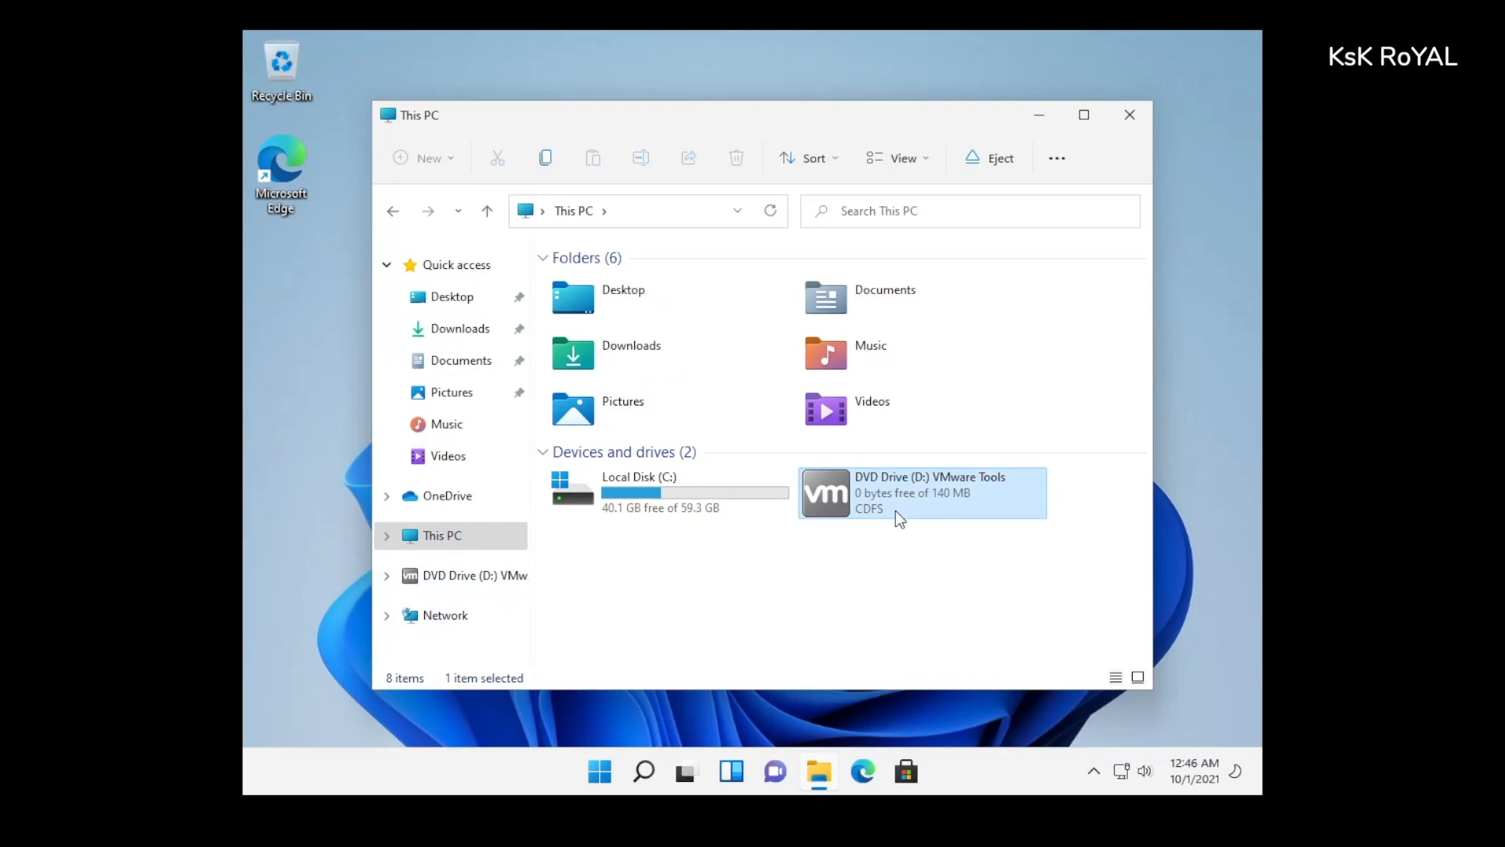
right_click(895, 510)
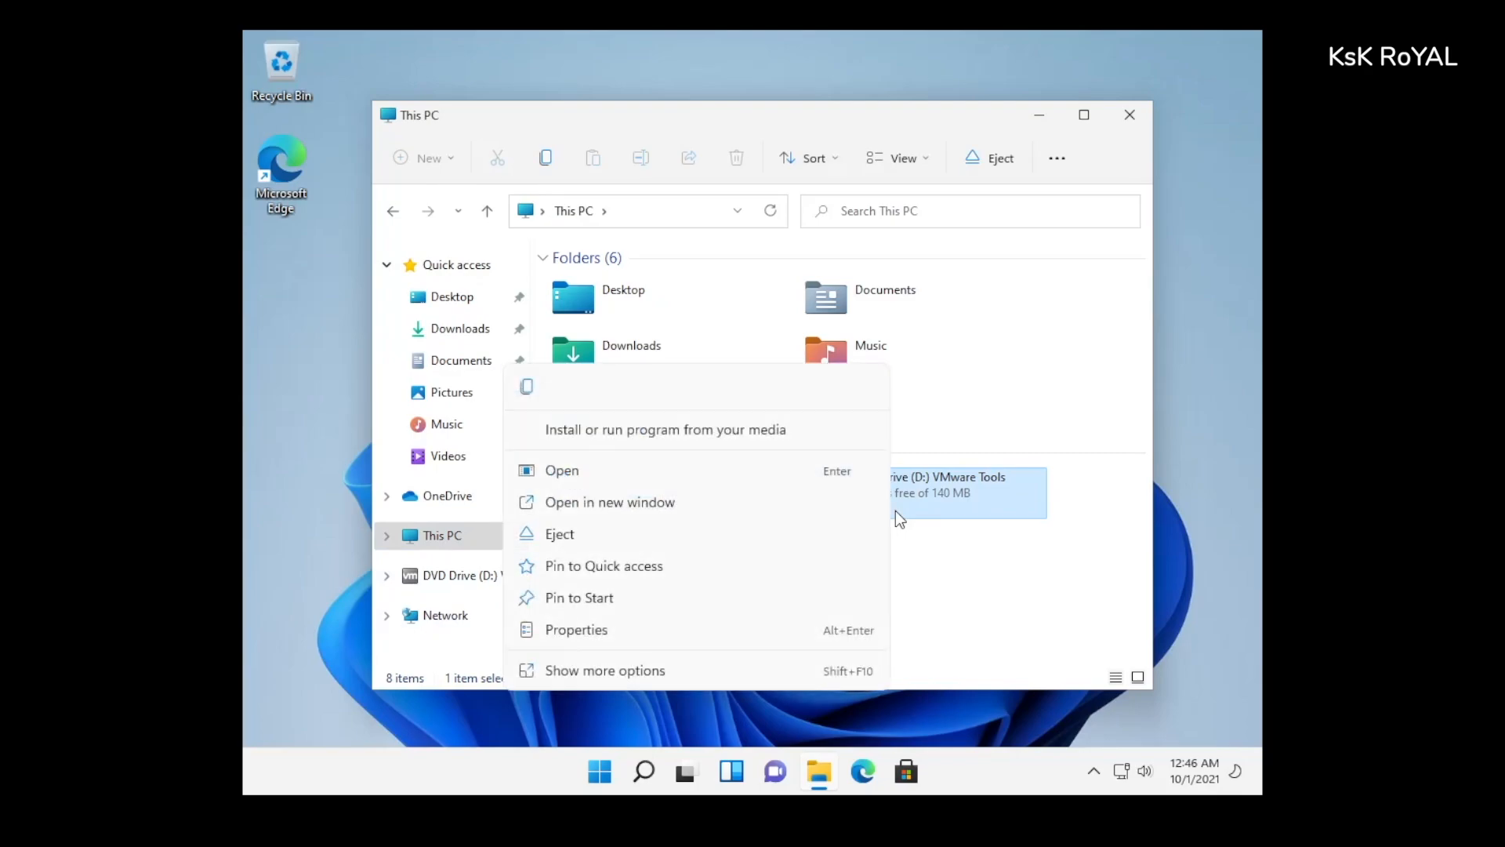
left_click(681, 429)
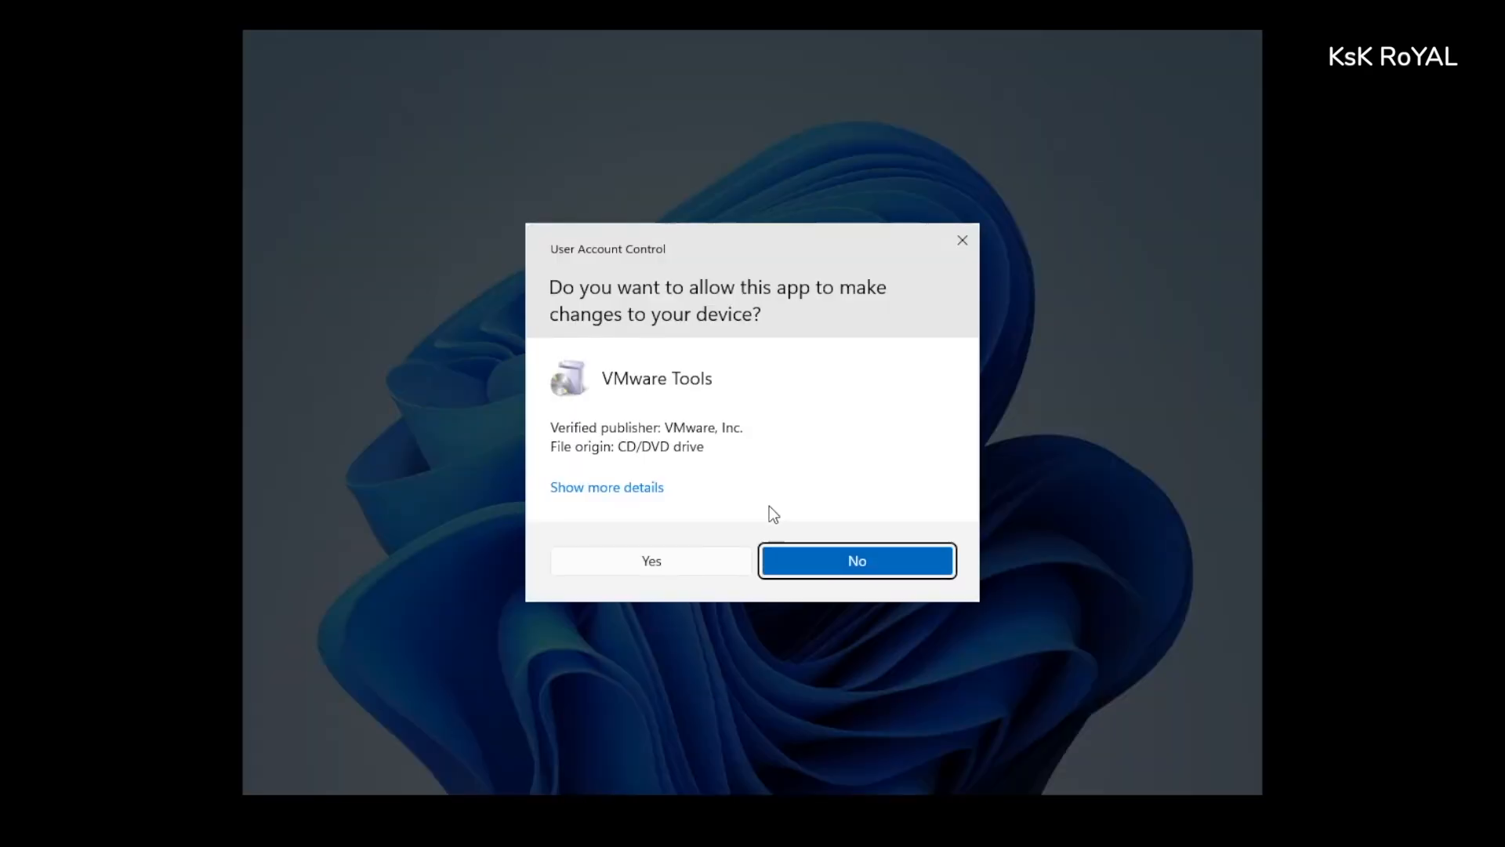
left_click(685, 566)
left_click(1046, 125)
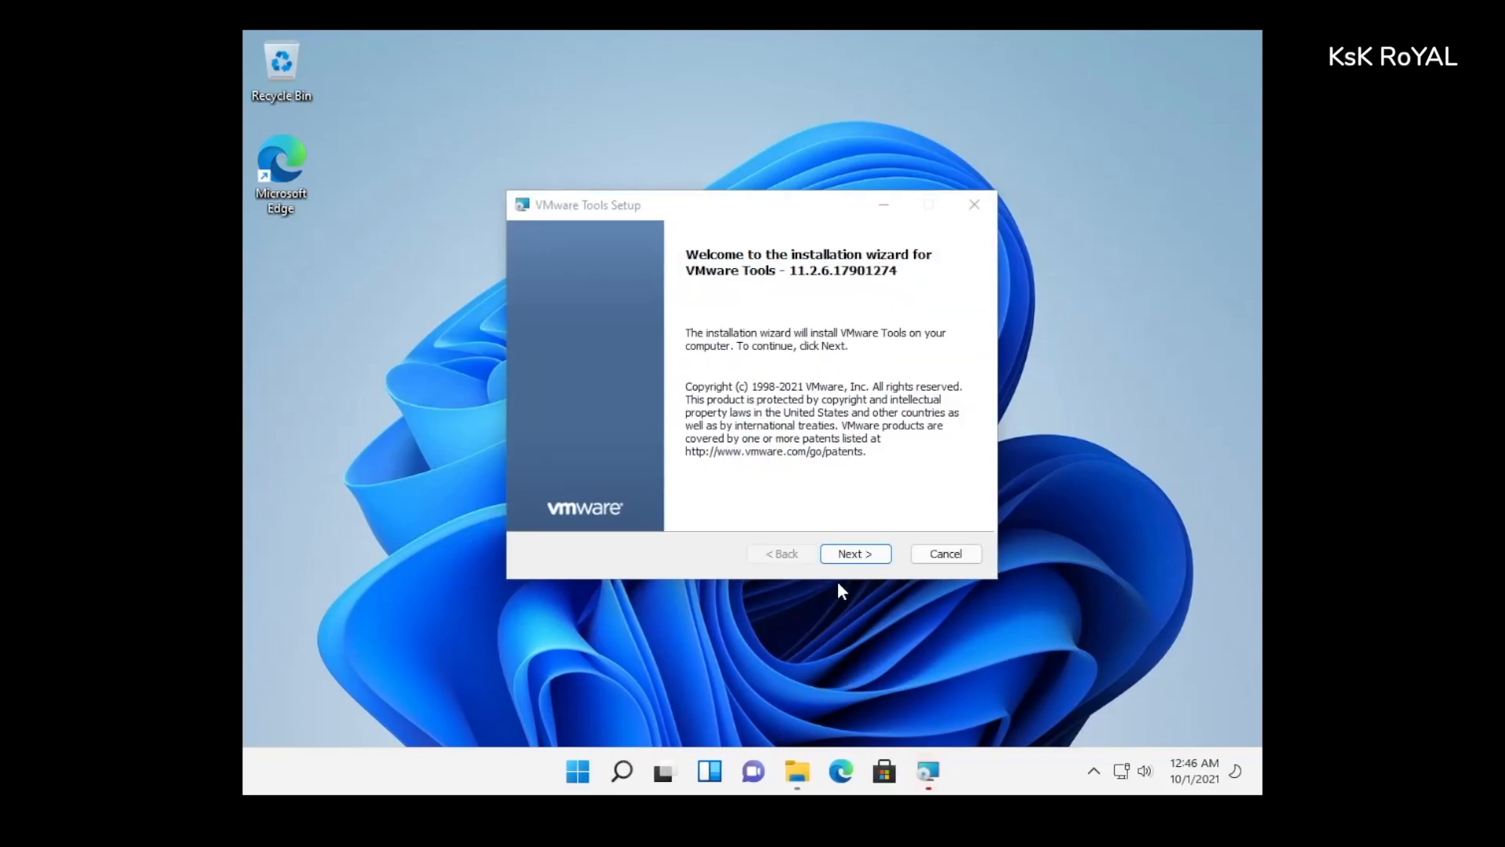
Step: Install VMware Tools with the wizard's default options, finish the setup and restart the virtual machine
left_click(847, 559)
left_click(847, 559)
left_click(847, 560)
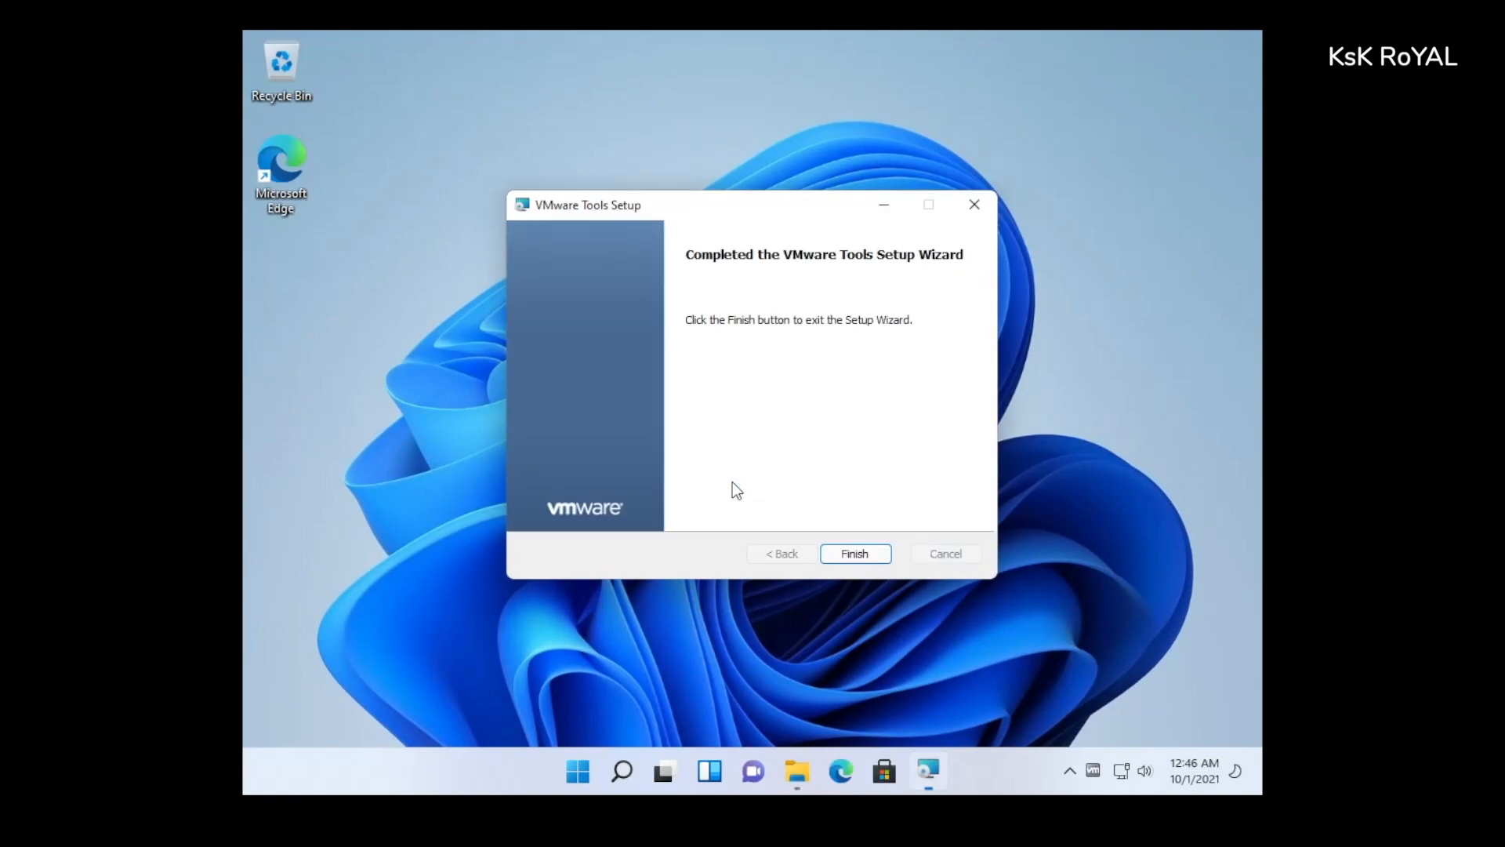
left_click(877, 557)
left_click(693, 450)
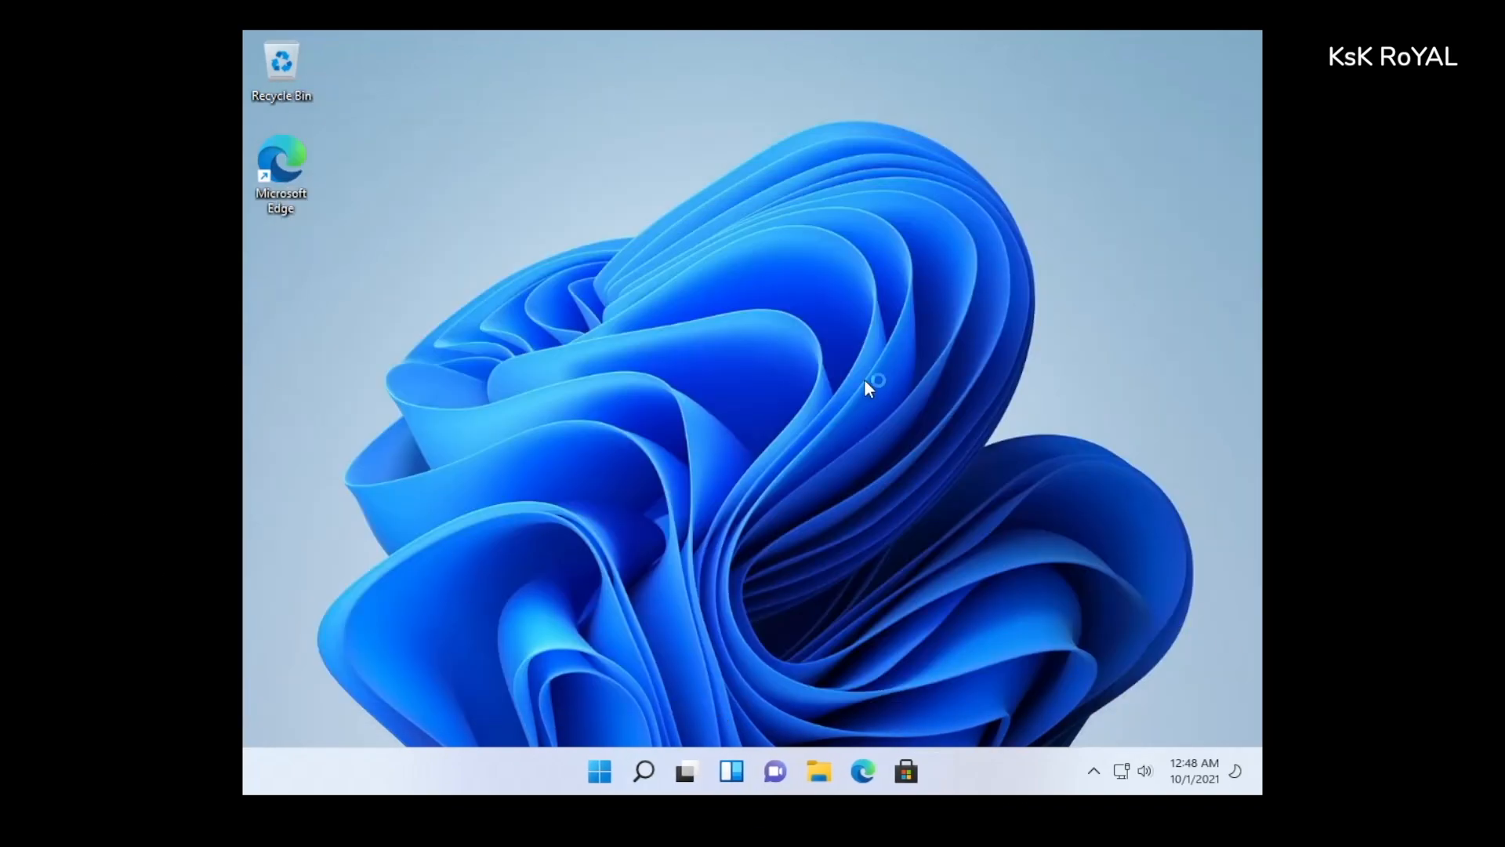
Step: Switch the virtual machine to full screen mode and refresh its desktop
right_click(834, 423)
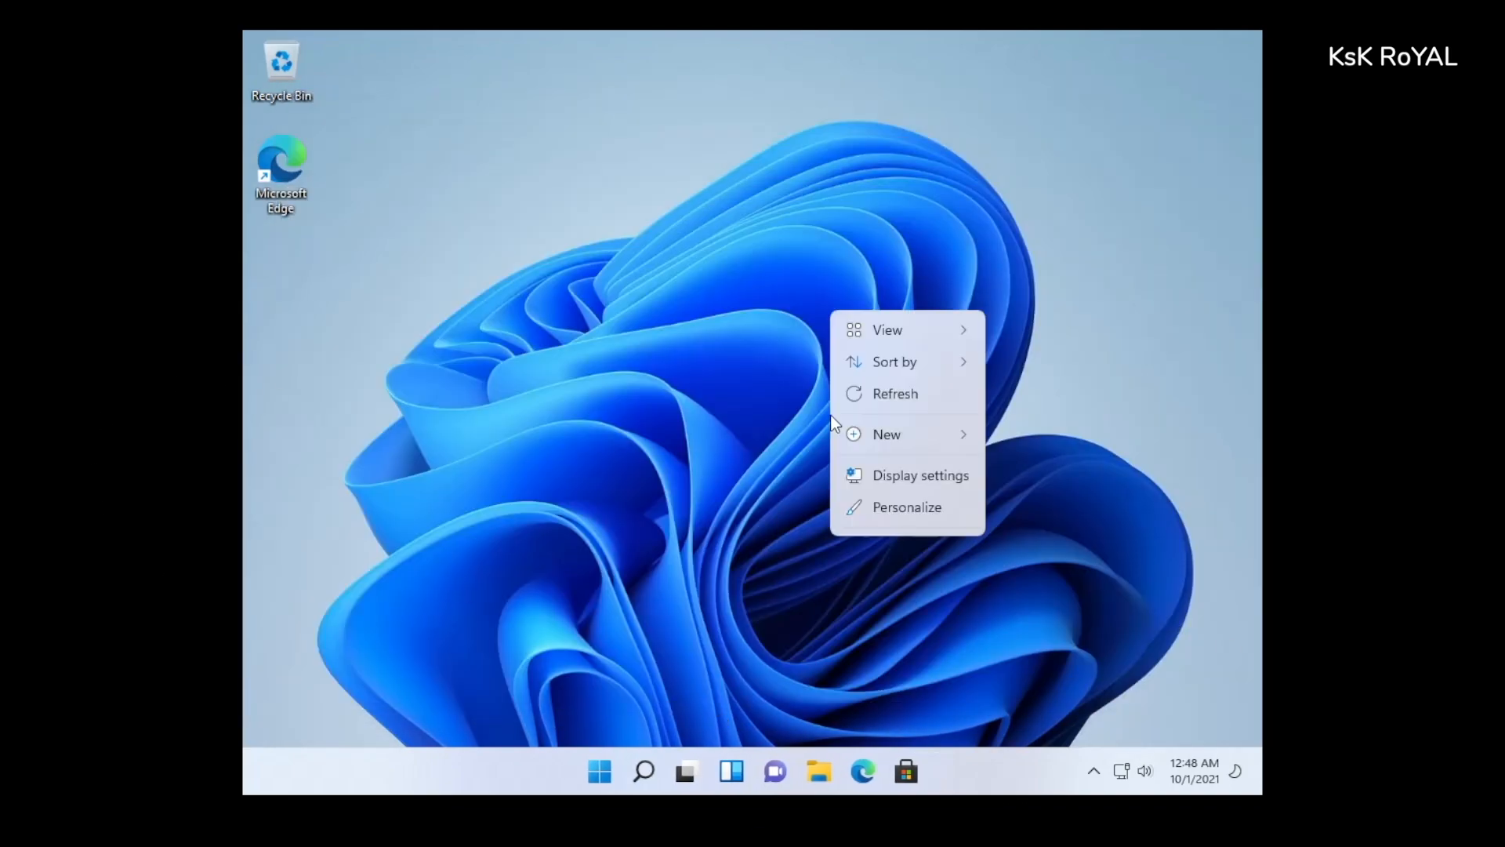
left_click(877, 388)
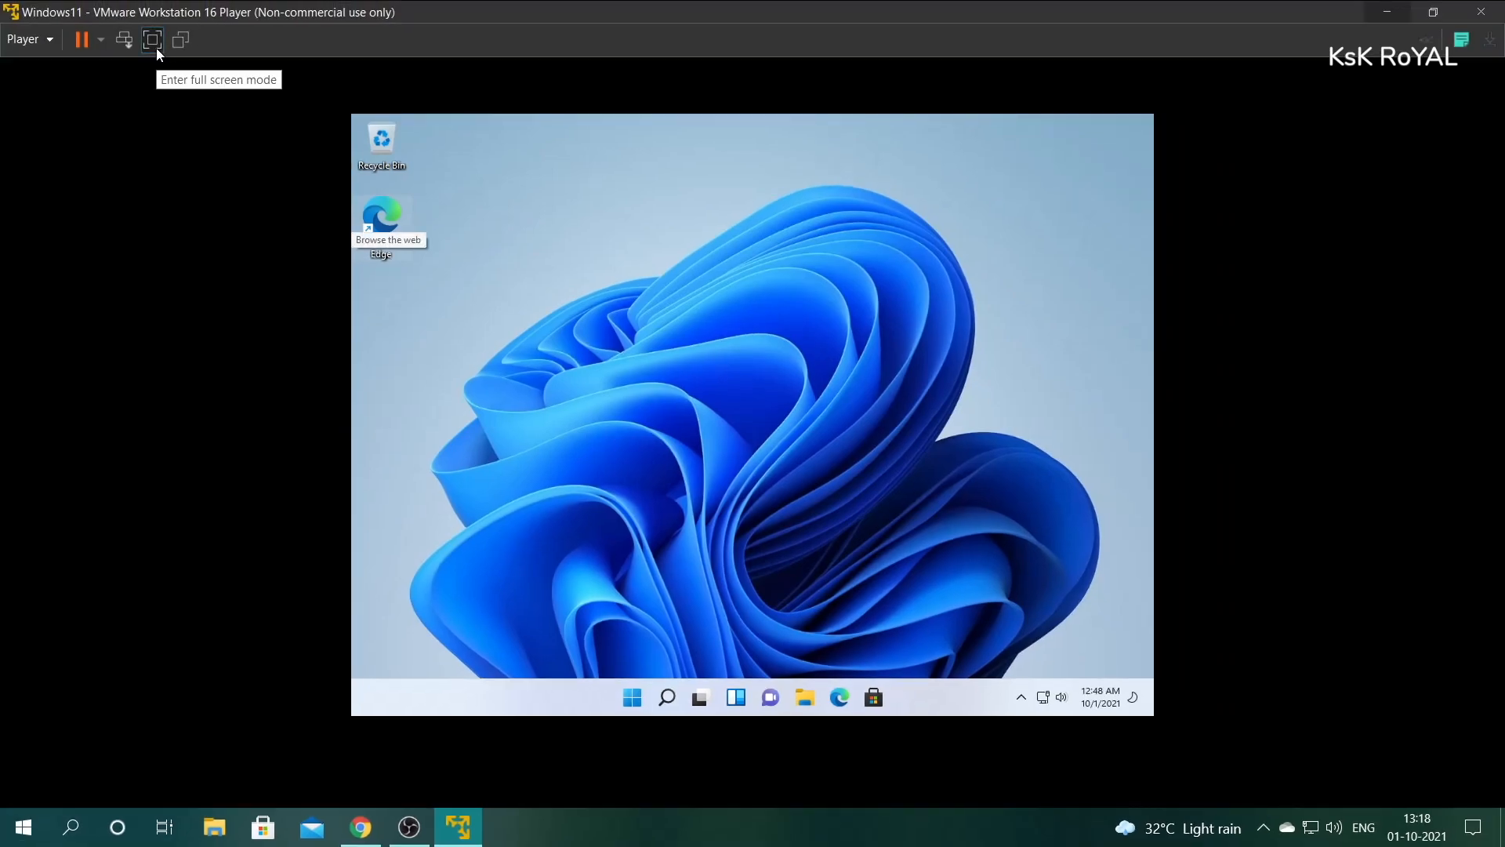
left_click(157, 49)
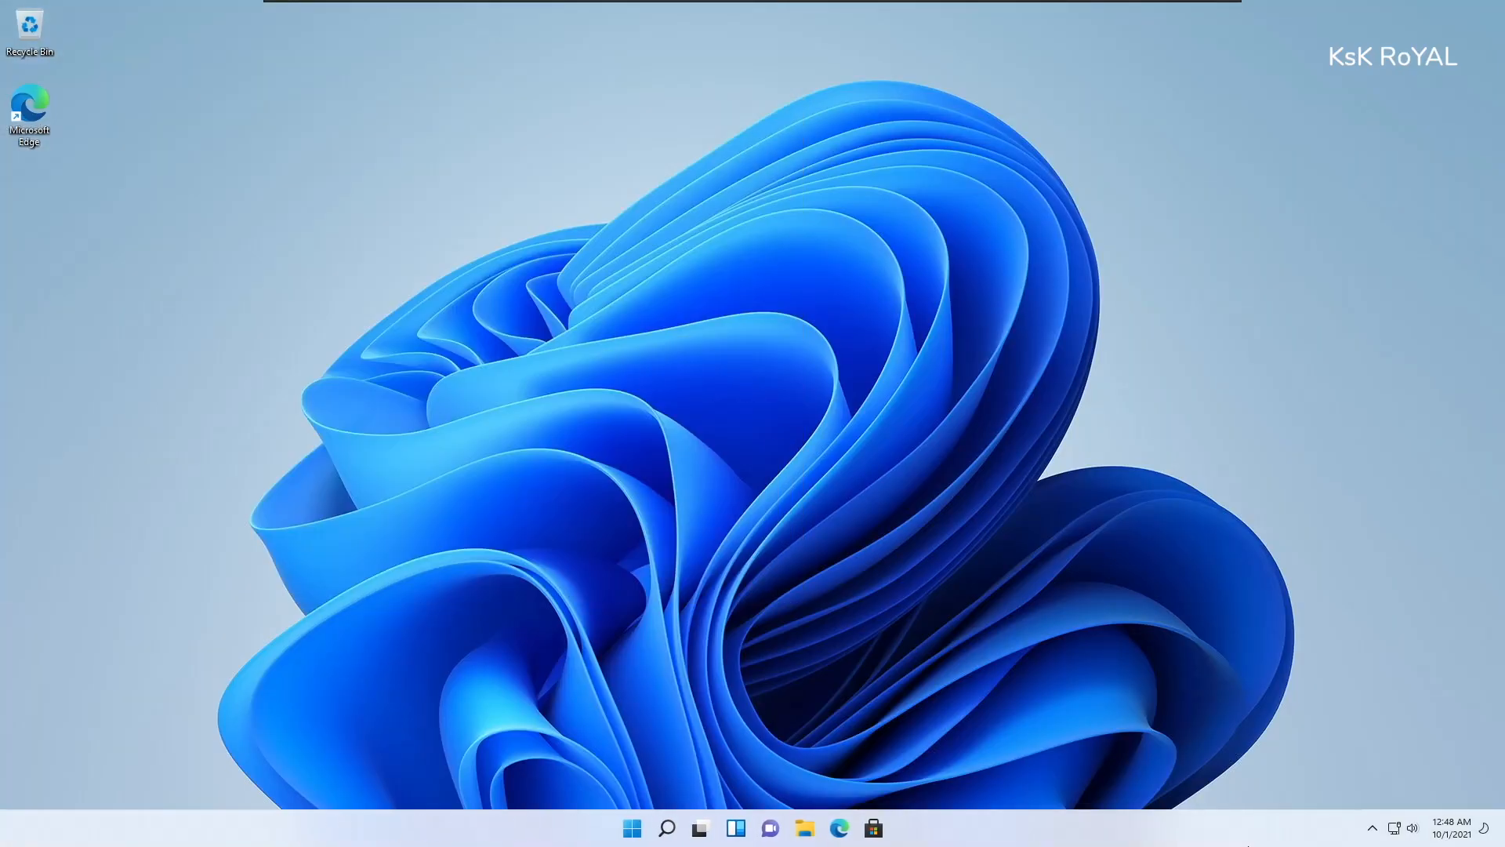
right_click(879, 497)
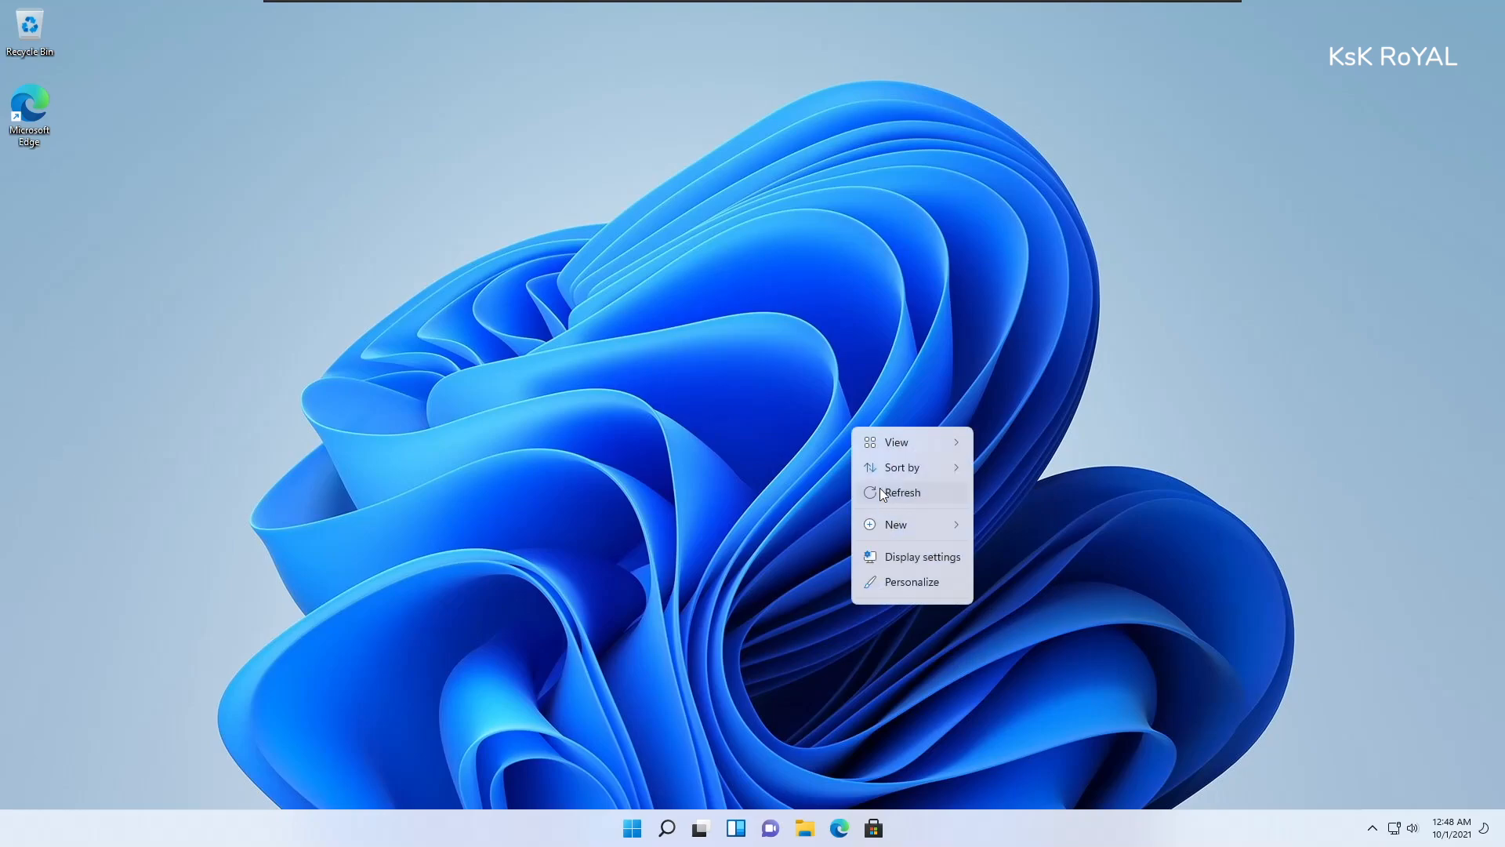
left_click(878, 492)
right_click(731, 329)
left_click(750, 393)
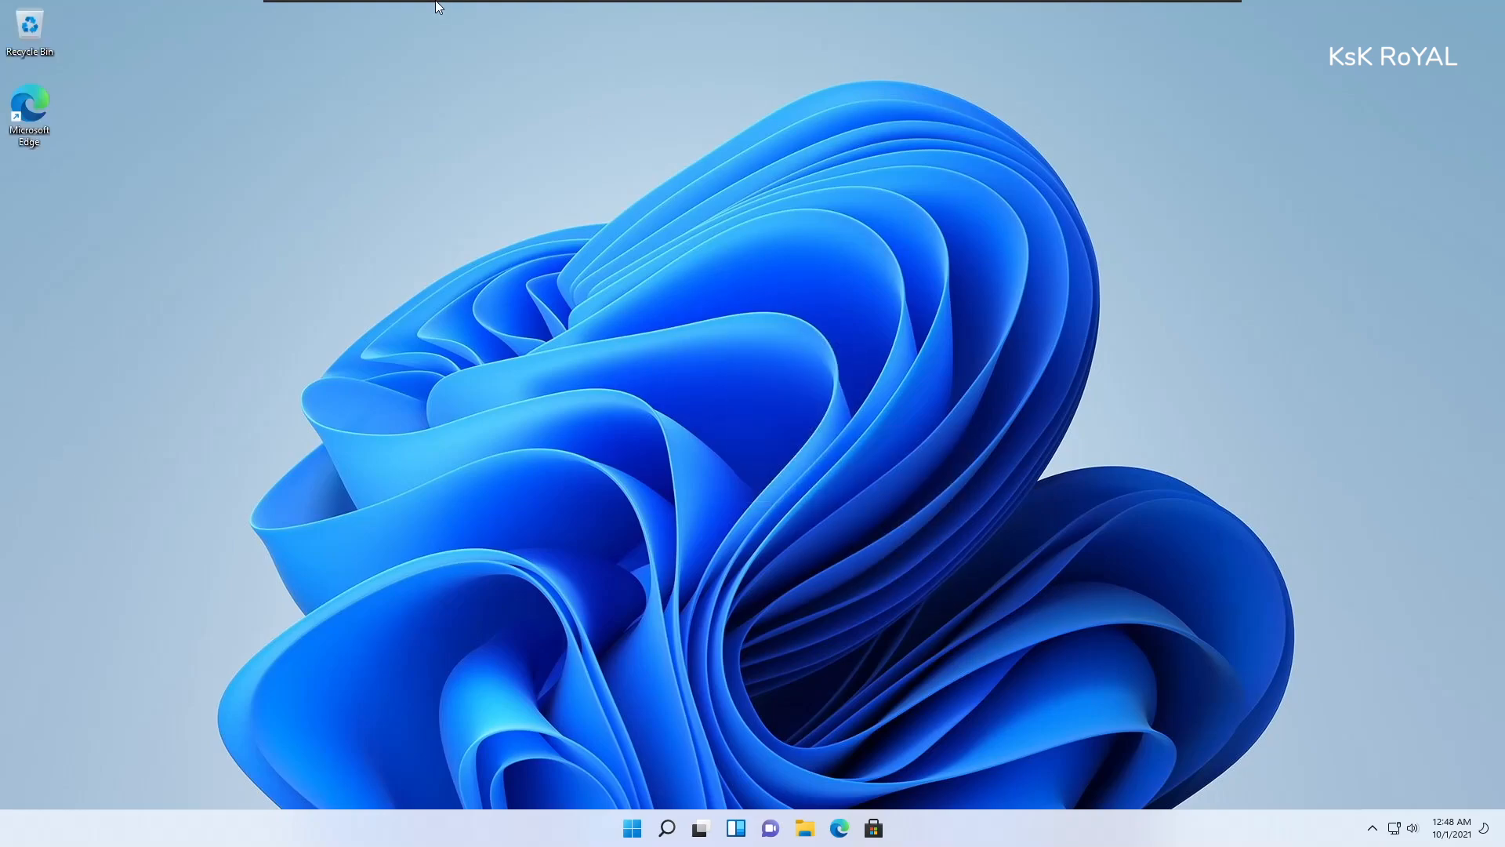
Step: Maximize and restore the Calculator window, and close it
mouse_move(437, 3)
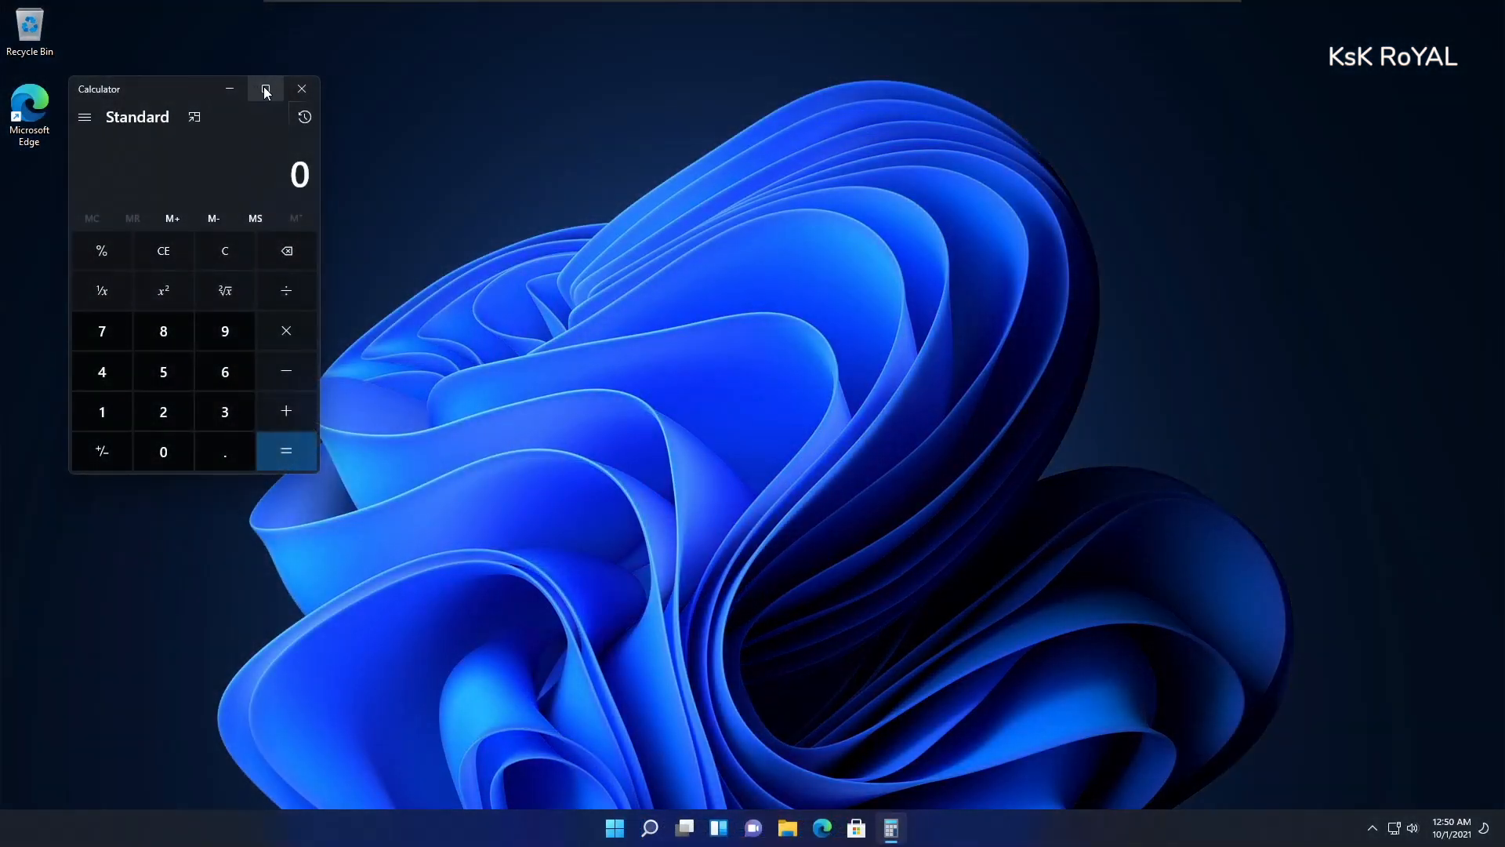
left_click(263, 86)
left_click(1450, 13)
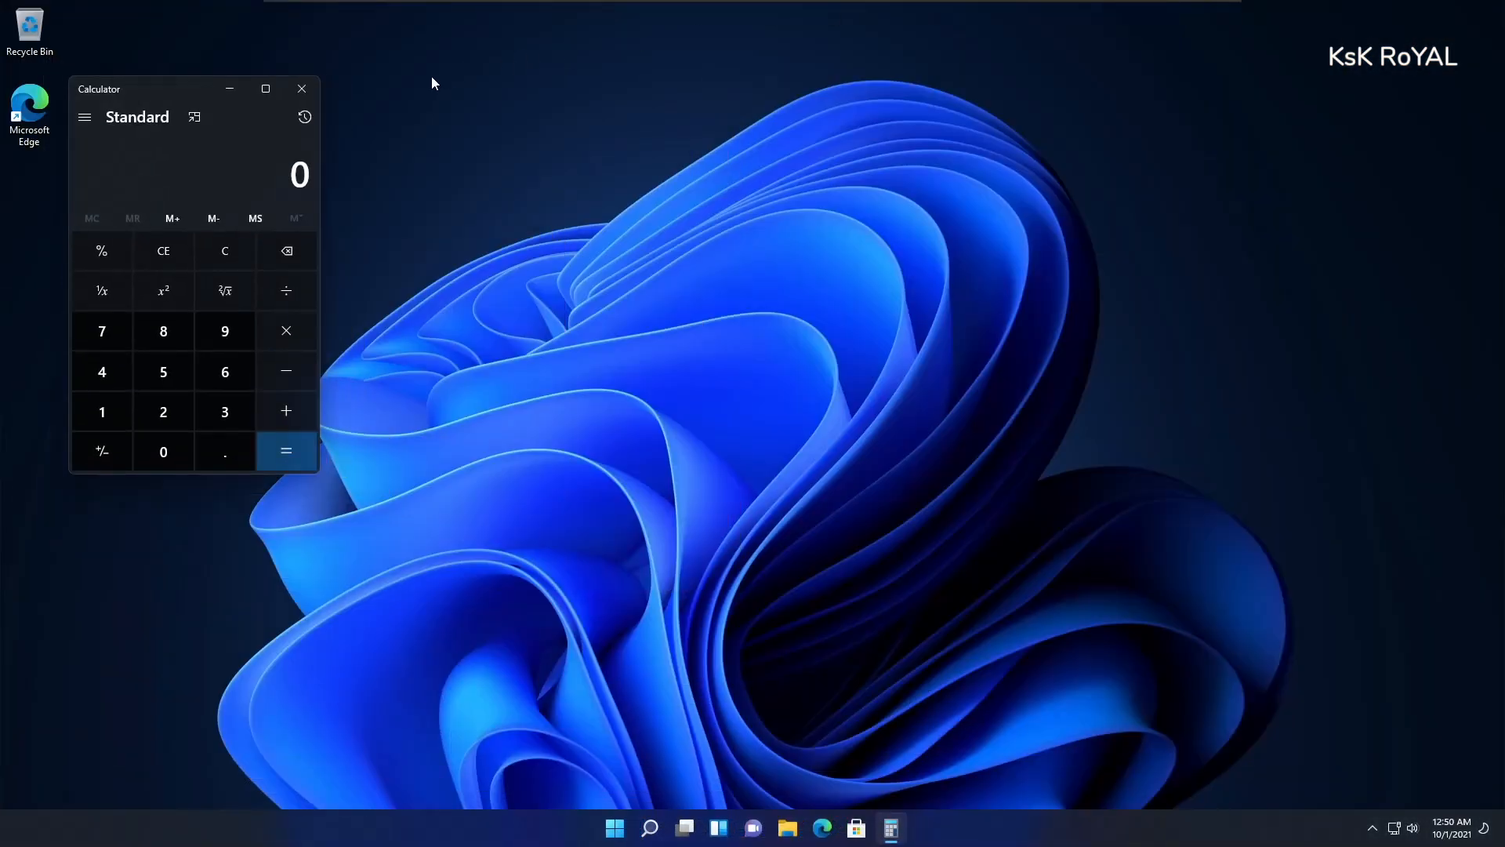
left_click(313, 91)
Step: Create a second virtual desktop in Task View and switch to Desktop 2
left_click(729, 836)
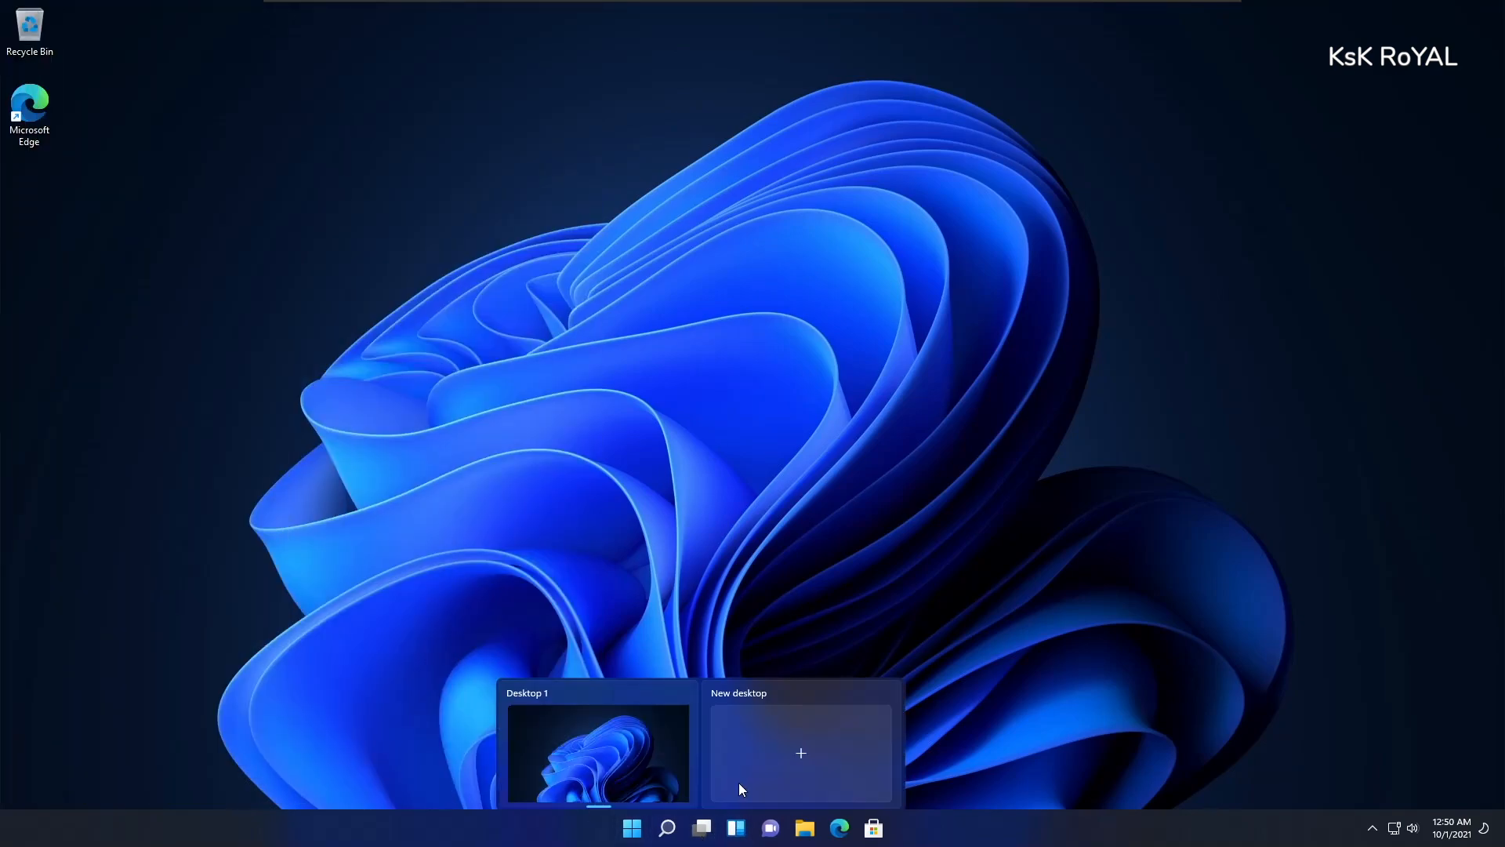
left_click(702, 828)
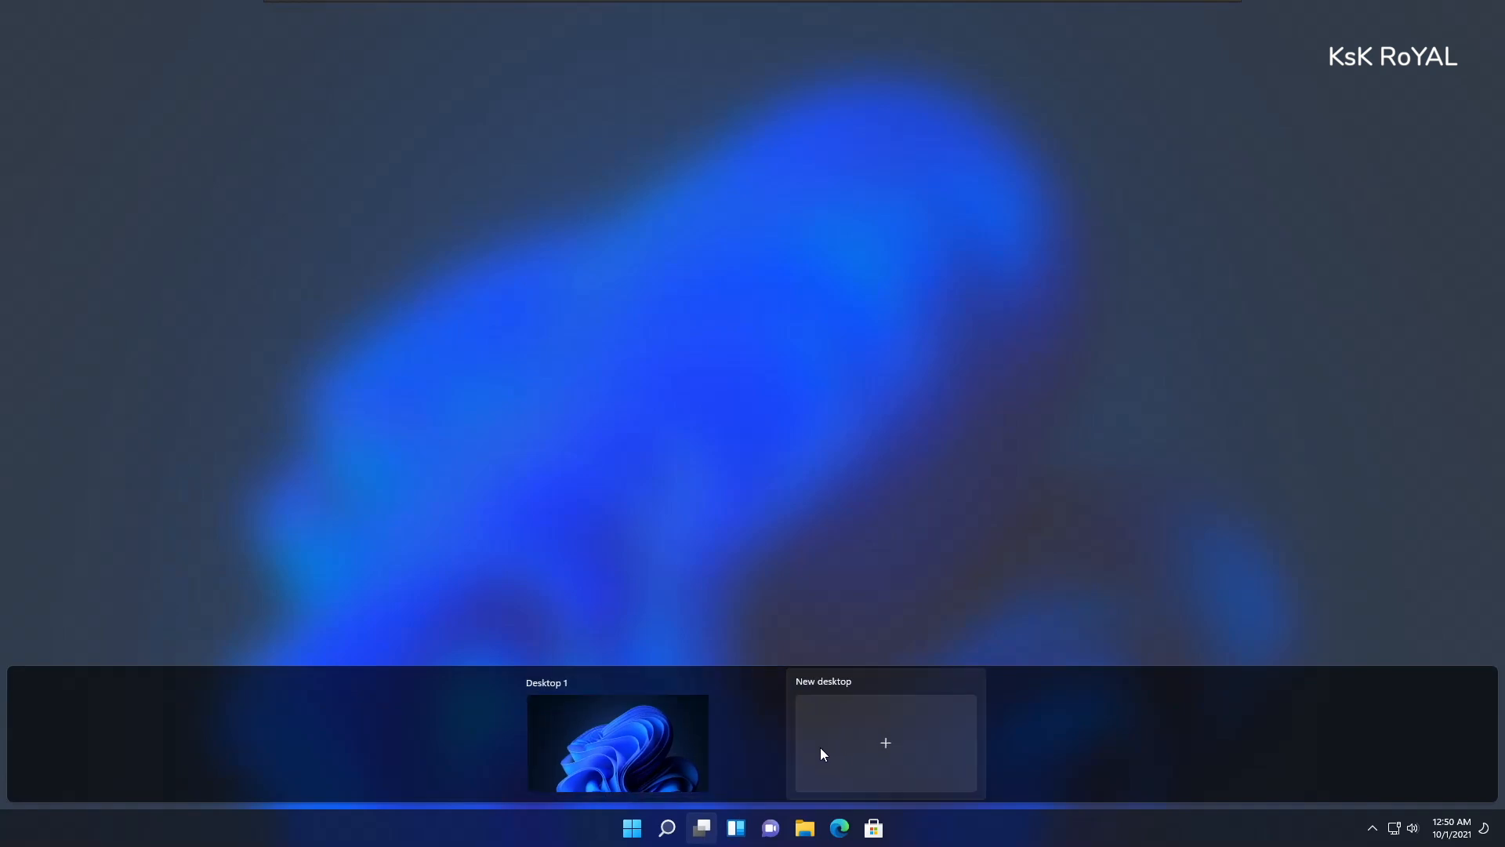
left_click(820, 746)
left_click(773, 768)
left_click(703, 828)
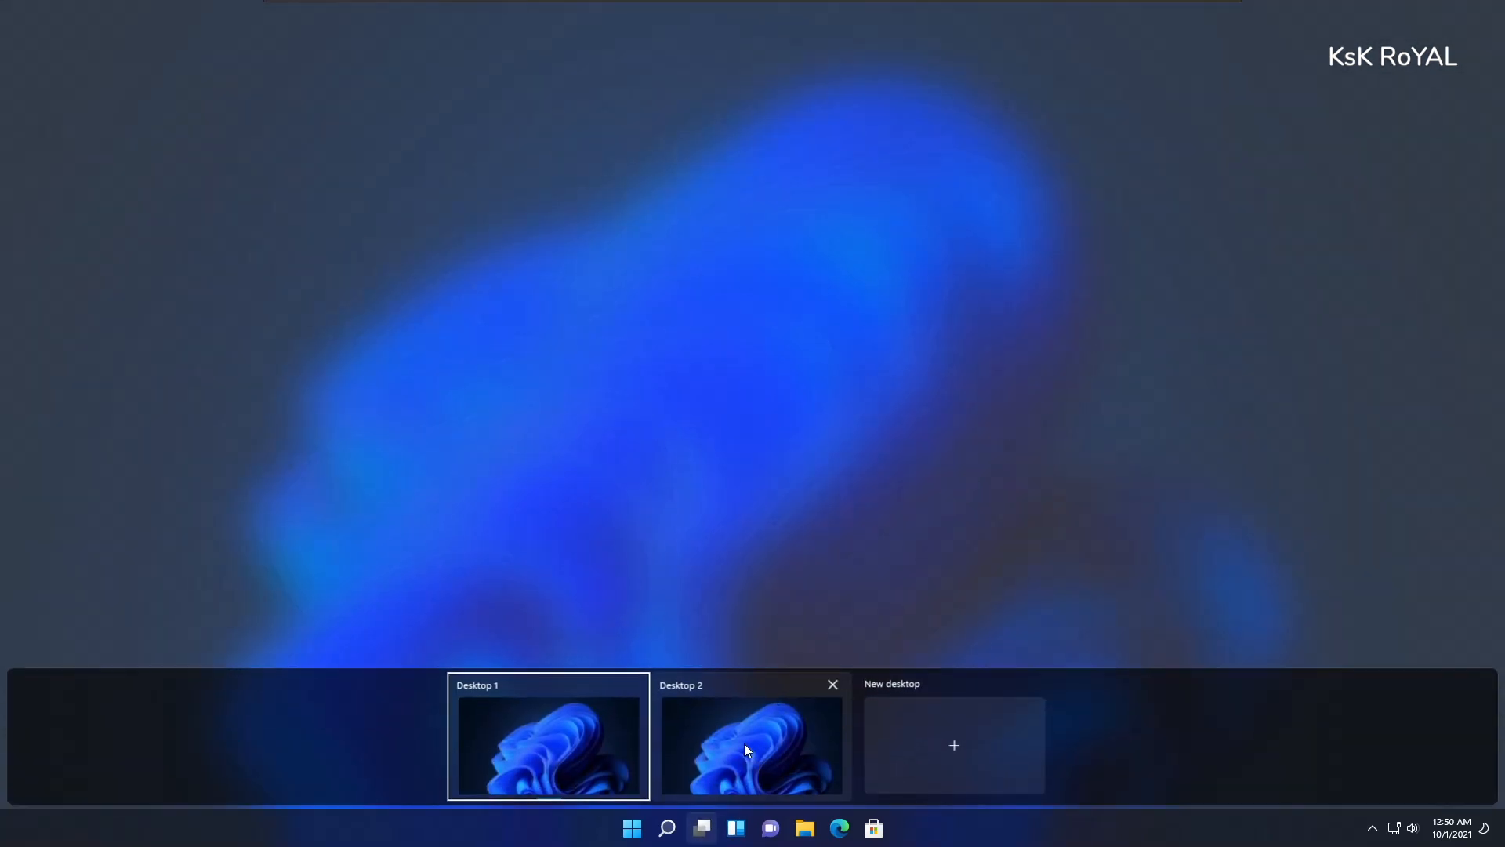
left_click(832, 761)
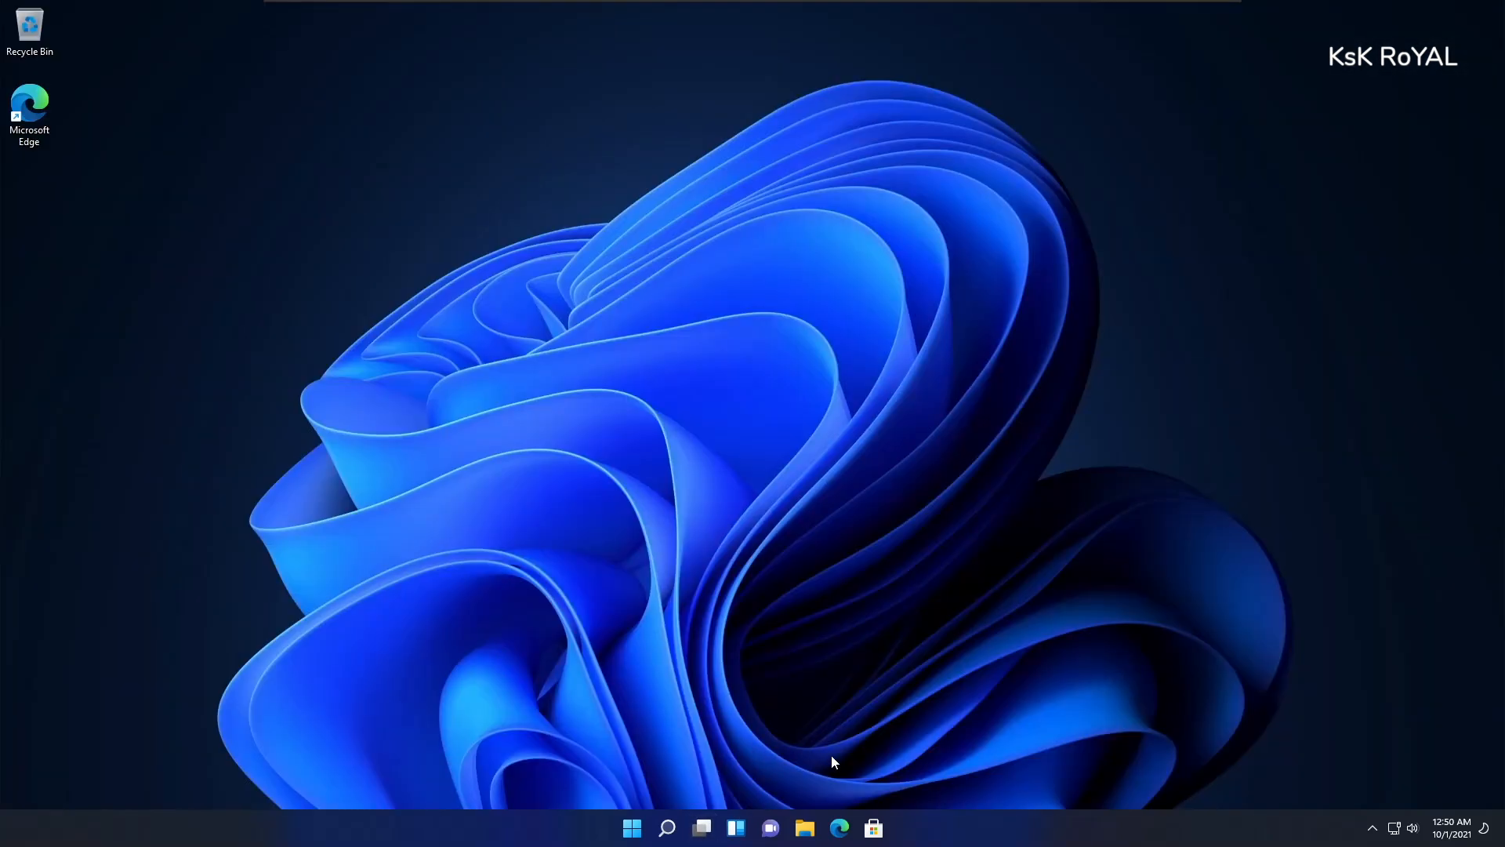
Step: Return to Desktop 1 through Task View
left_click(833, 829)
left_click(709, 832)
left_click(645, 806)
key("super+Tab")
left_click(595, 770)
Step: Look through the pinned apps in Start, and open File Explorer briefly before going back to the desktop
left_click(631, 828)
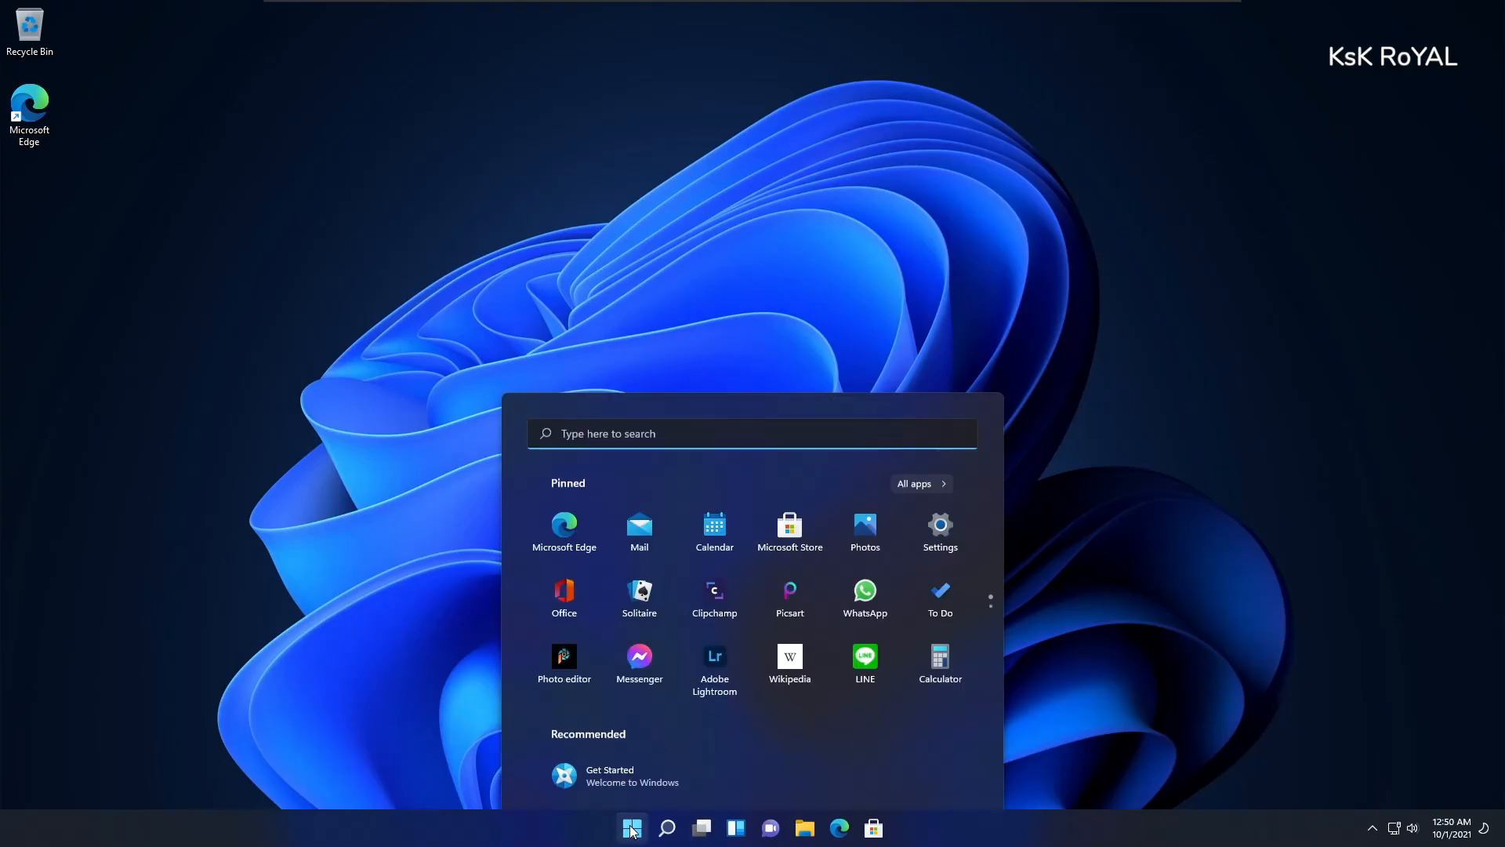
scroll(783, 463, "down", 4)
scroll(786, 531, "up", 4)
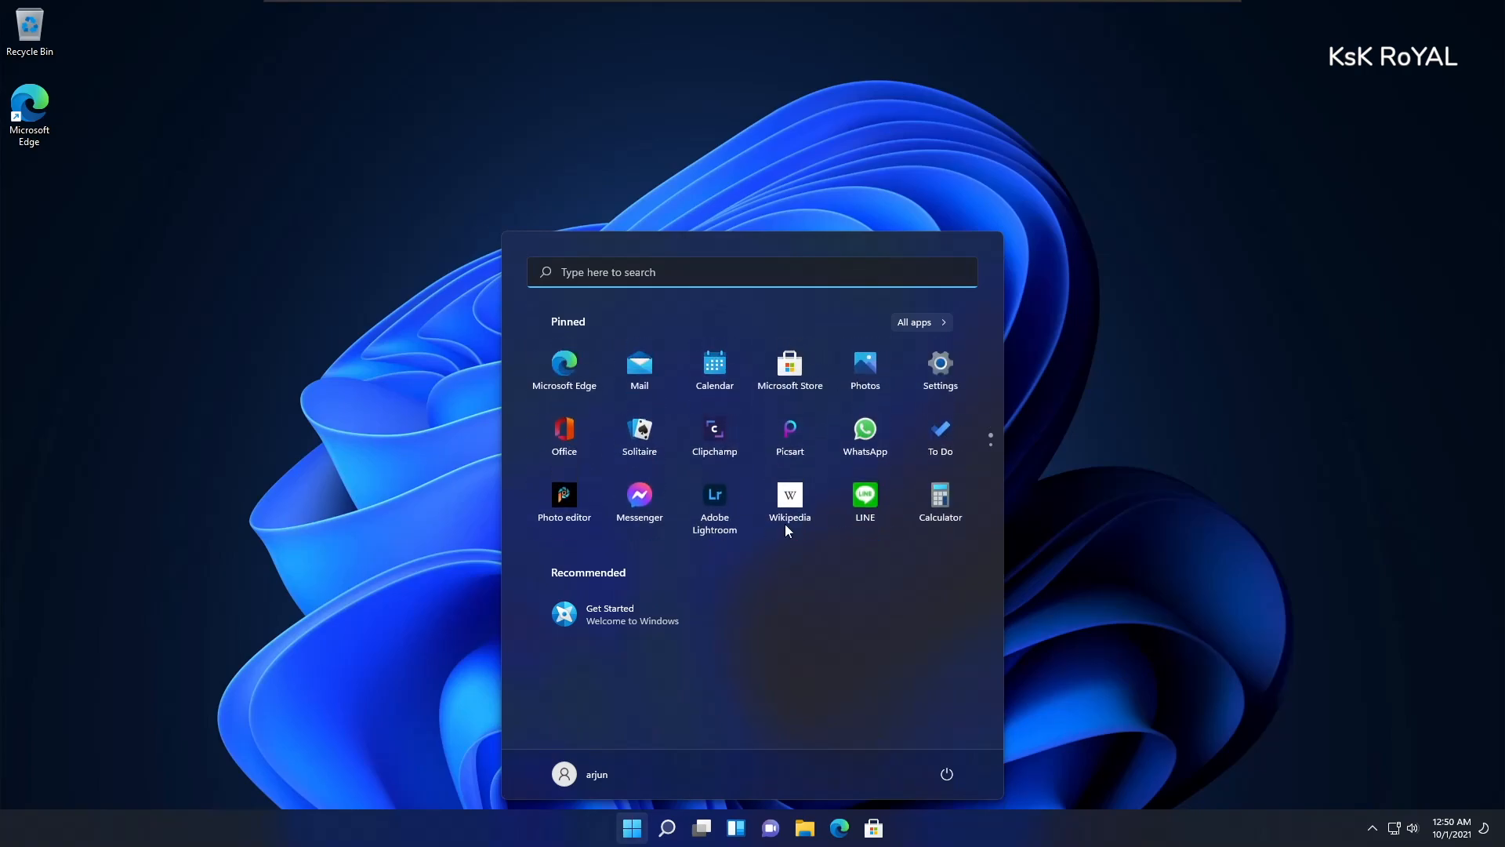
scroll(786, 509, "down", 4)
left_click(782, 376)
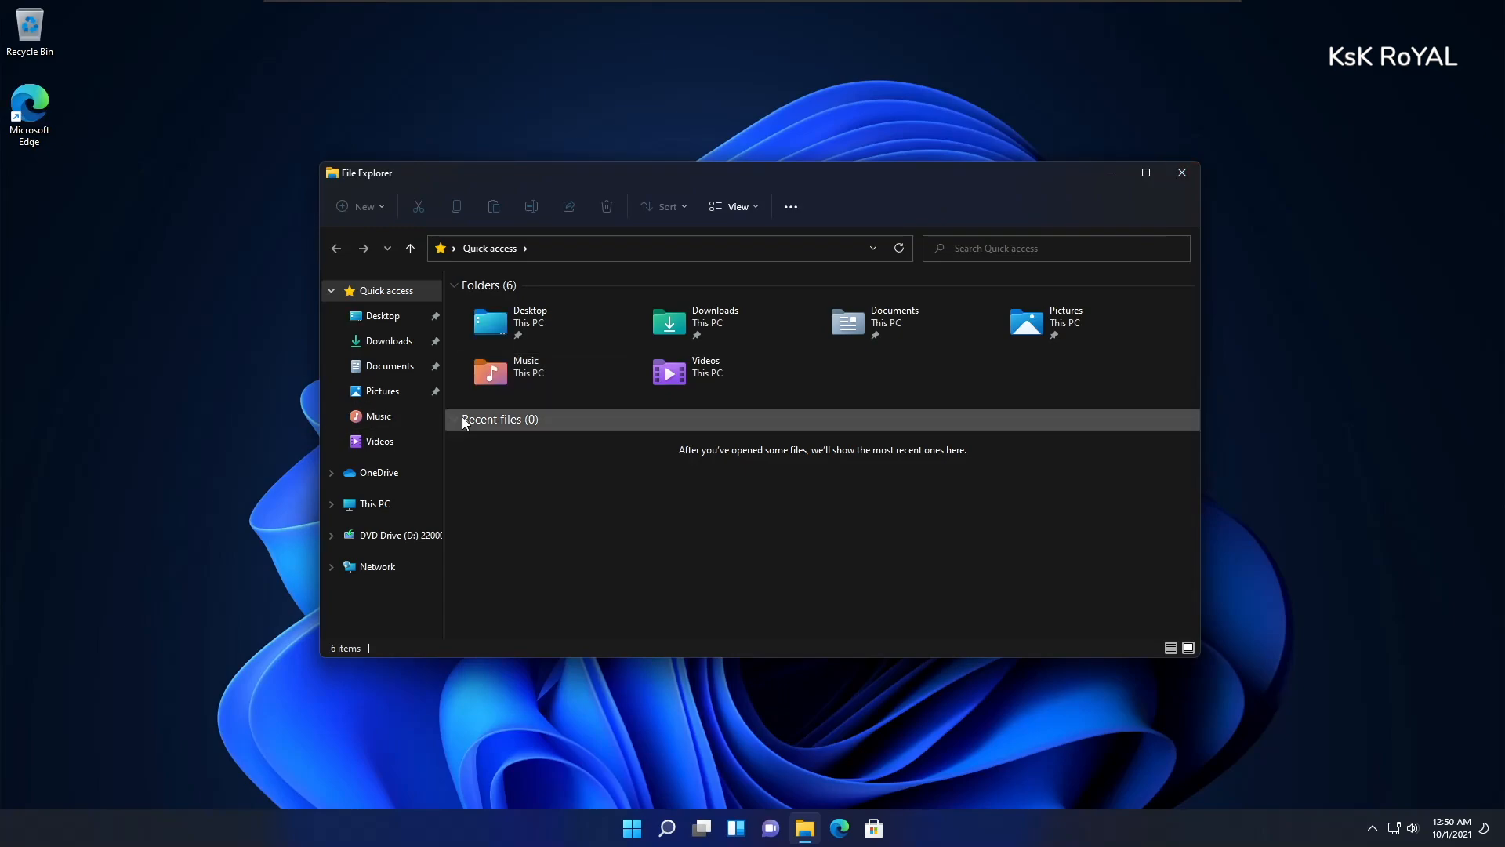
key("super+d")
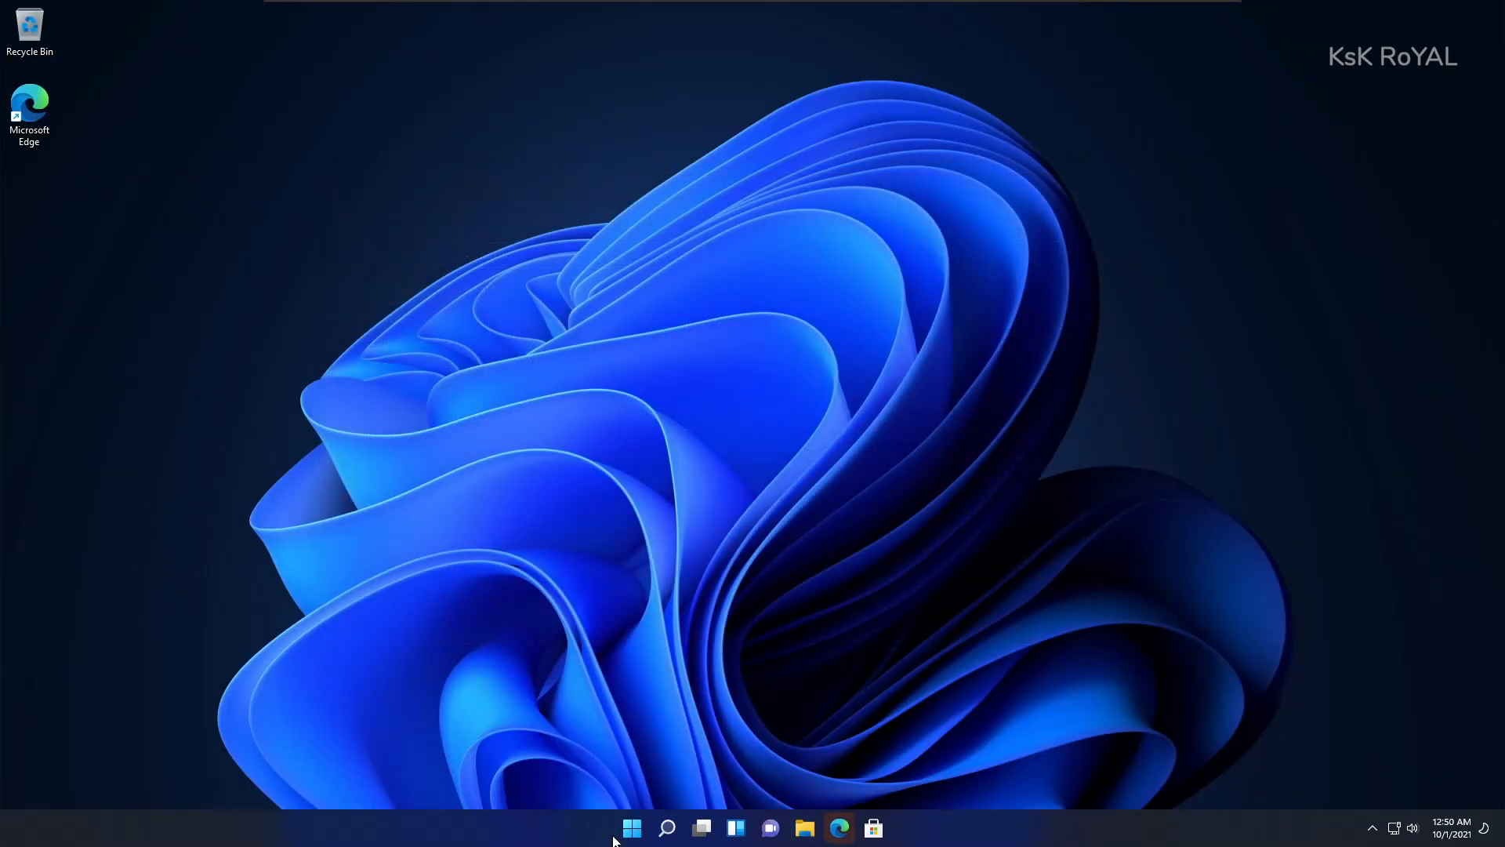
Step: Take the virtual machine out of full screen mode, re-enter it and return to the windowed view
right_click(900, 264)
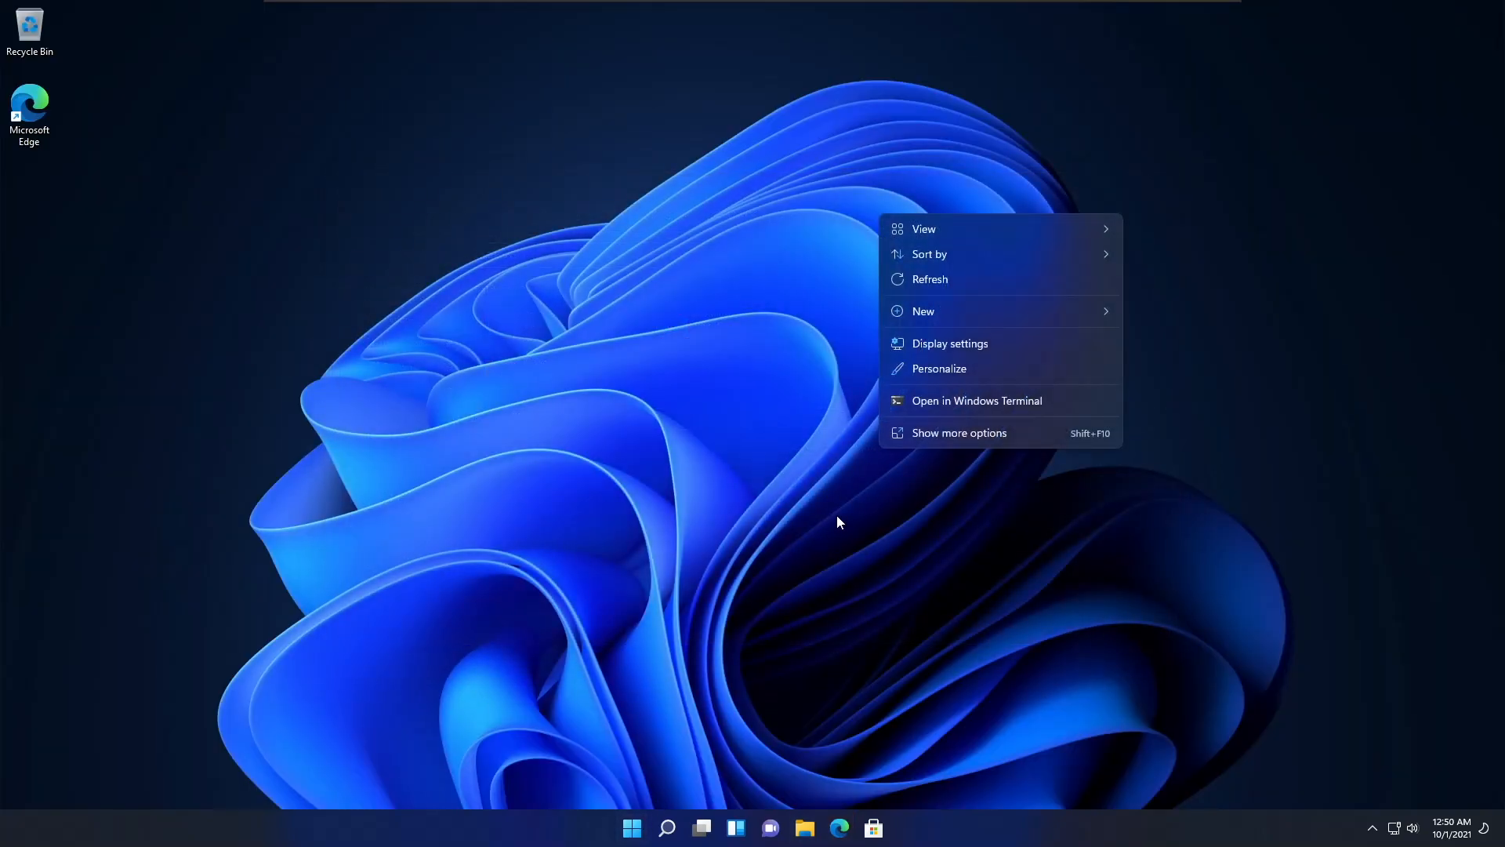
left_click(835, 515)
mouse_move(156, 7)
left_click(460, 13)
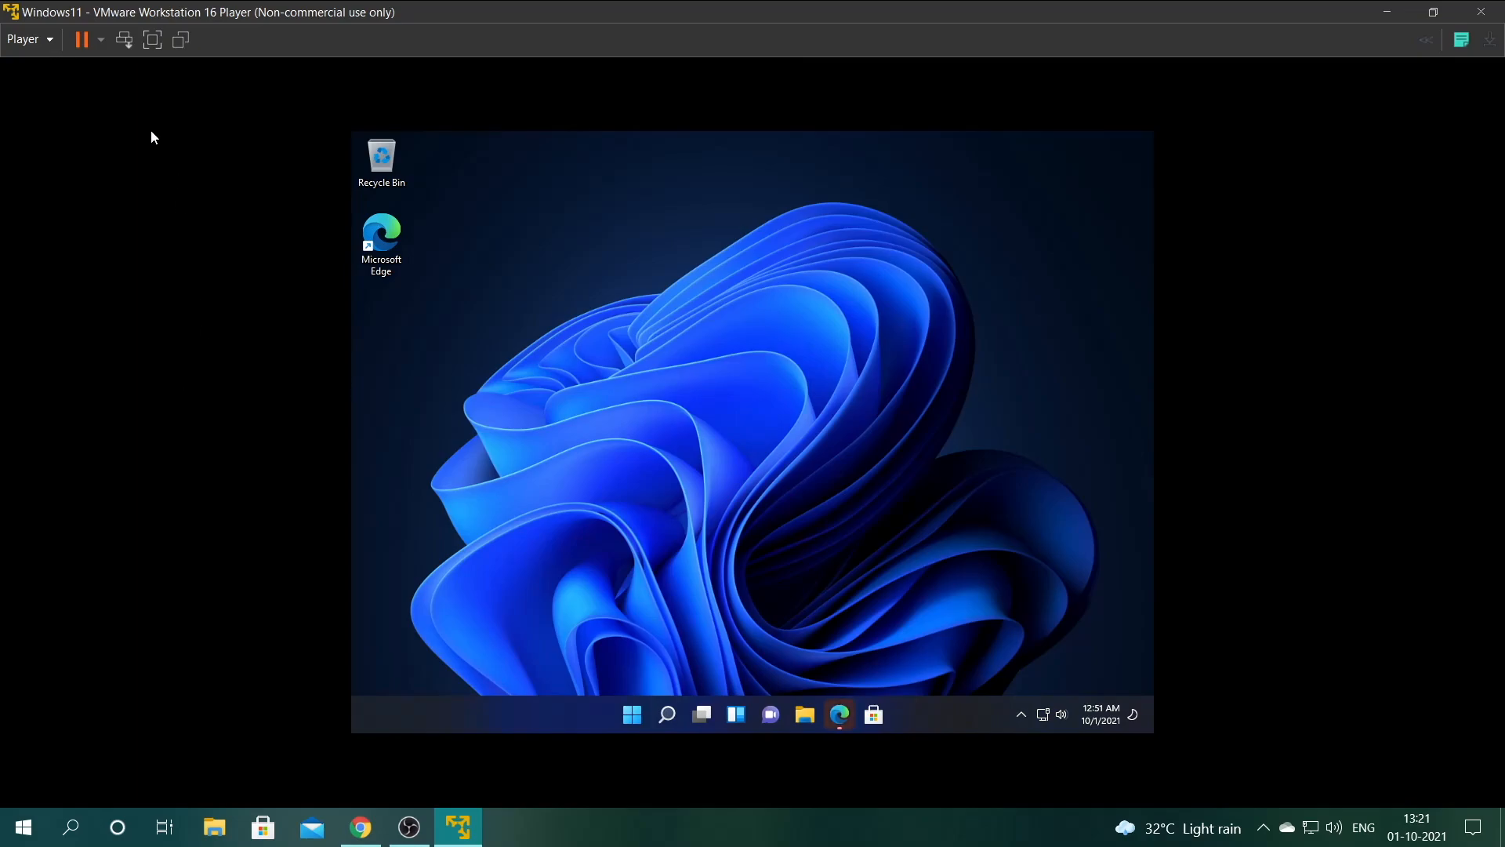
left_click(152, 40)
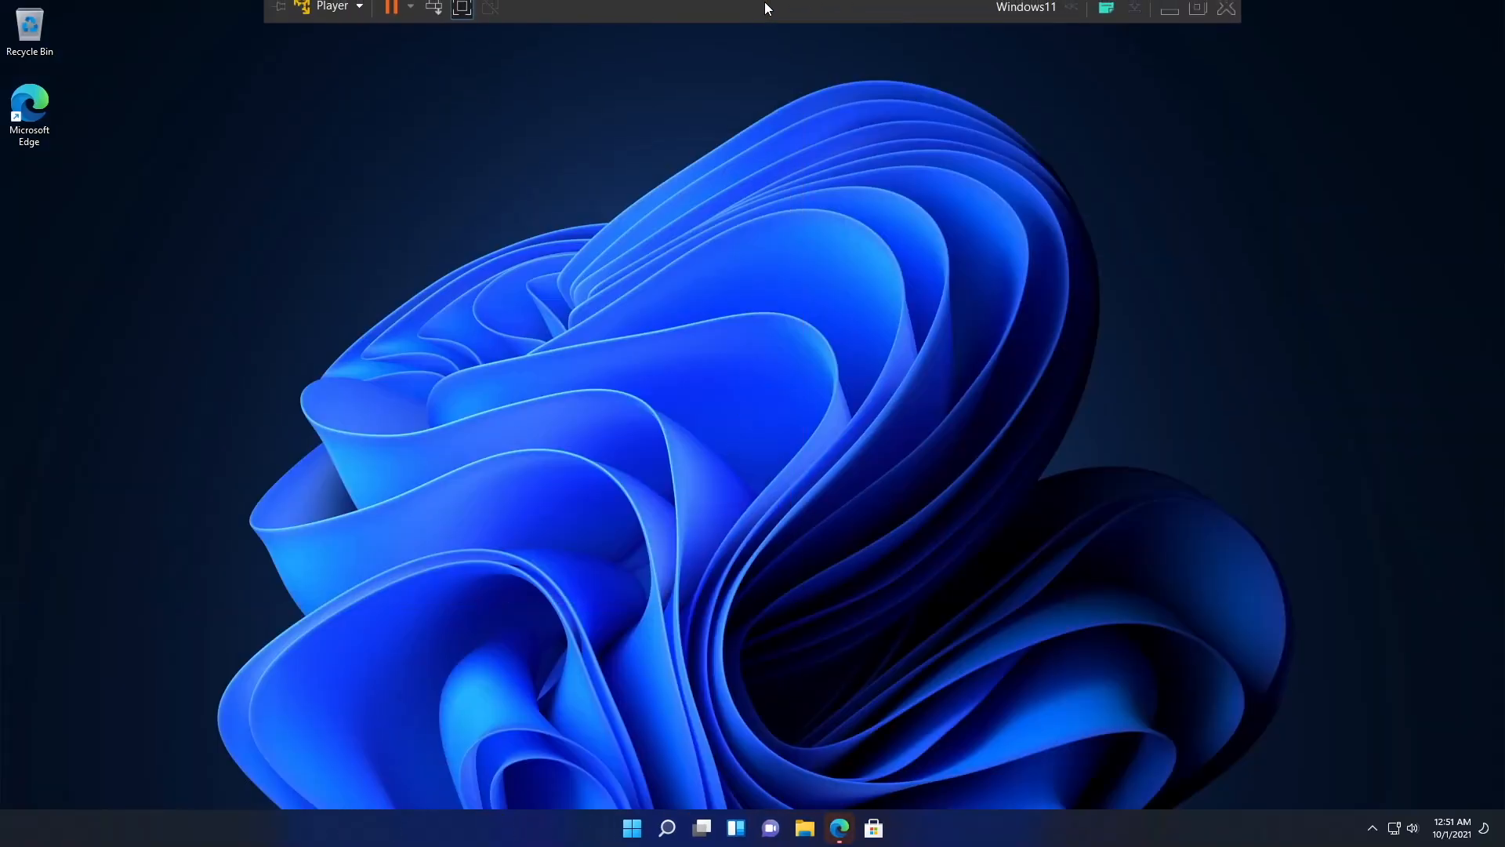
left_click(460, 14)
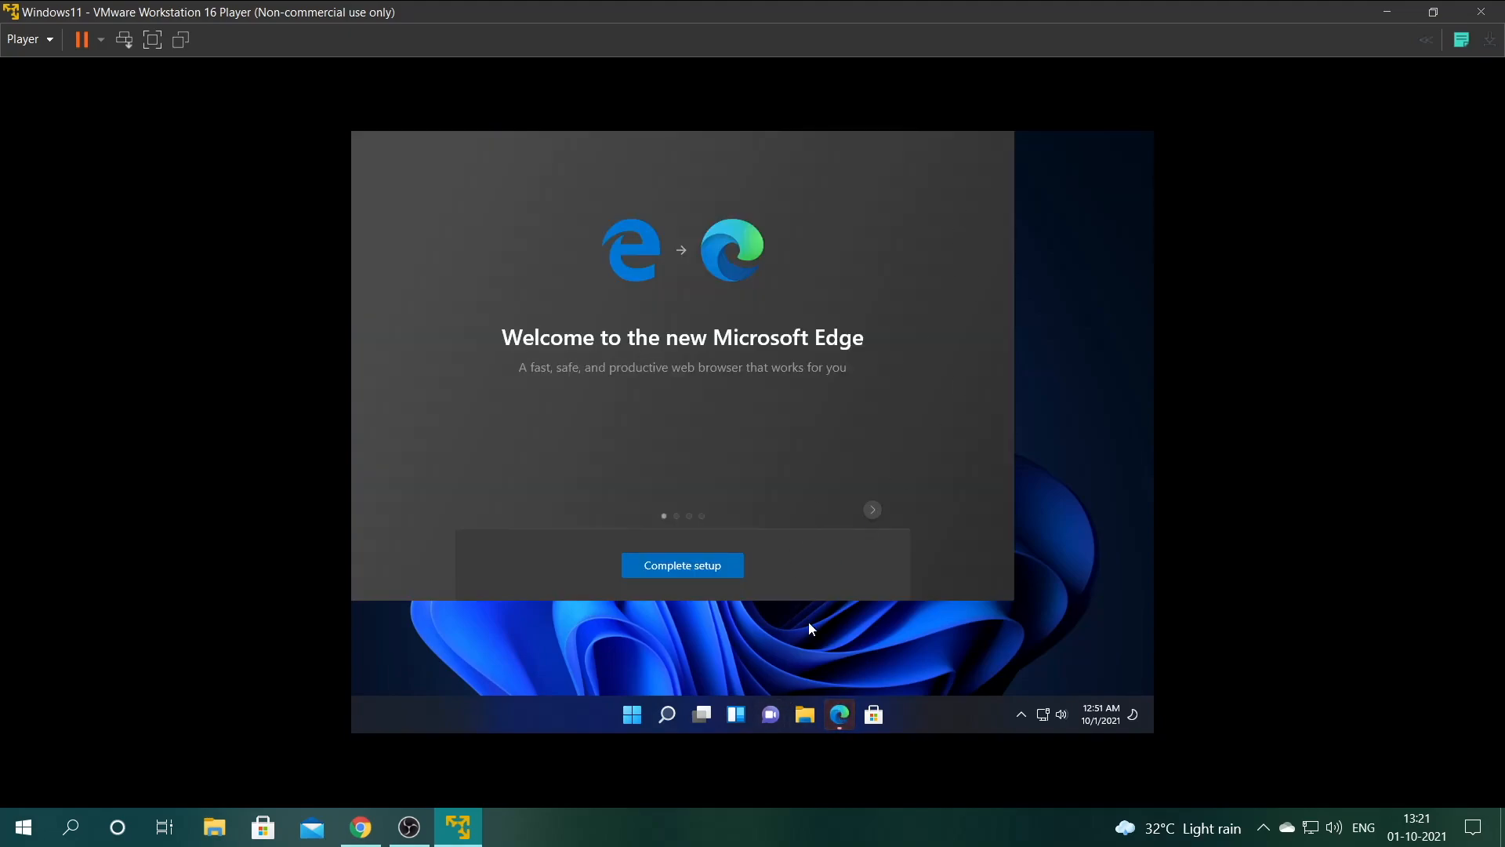
Step: Start the initial setup of Microsoft Edge from its welcome page
left_click(694, 569)
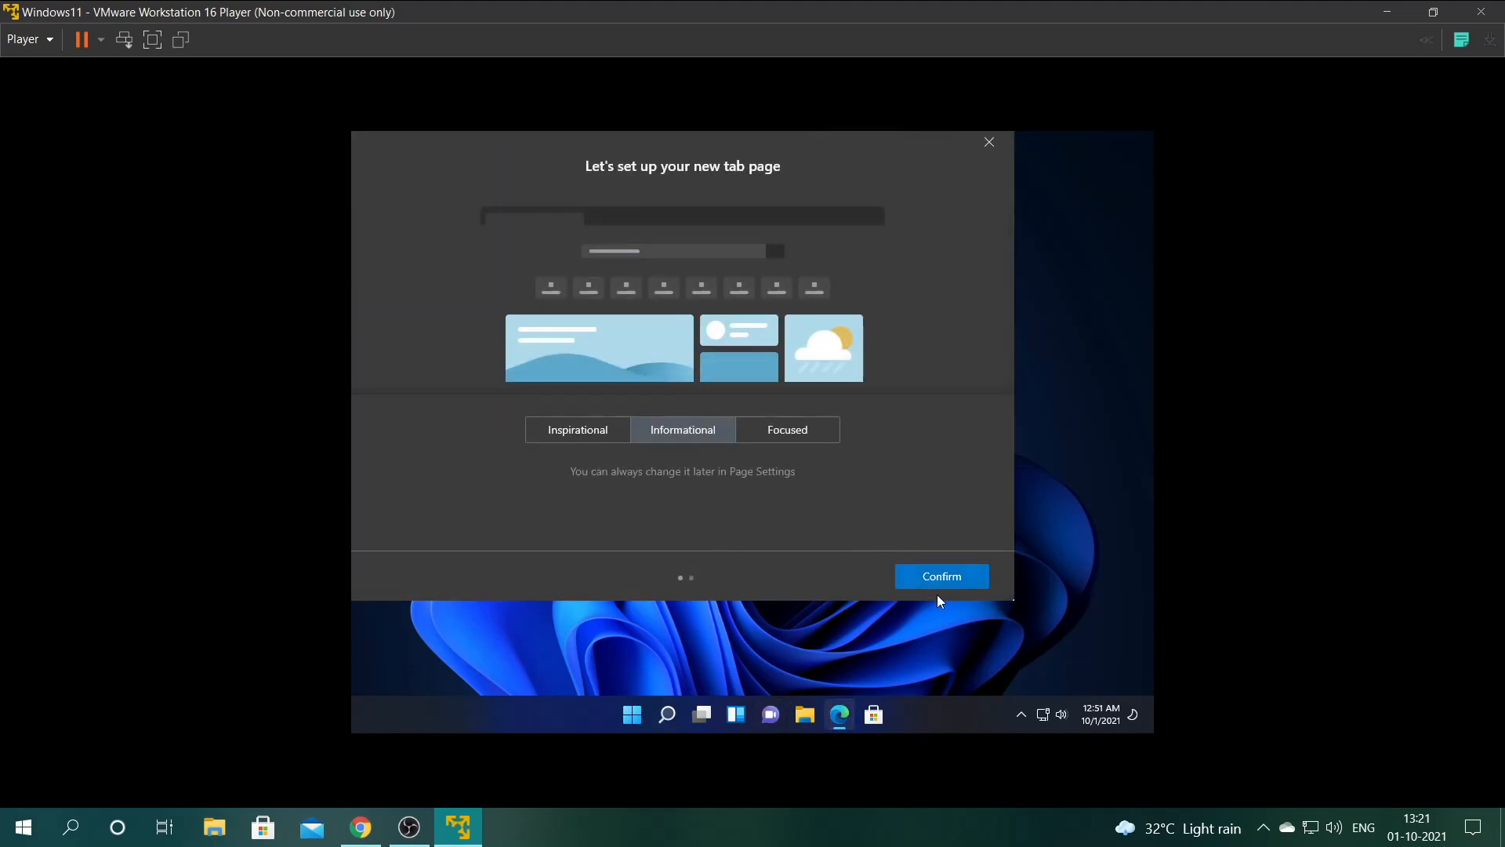